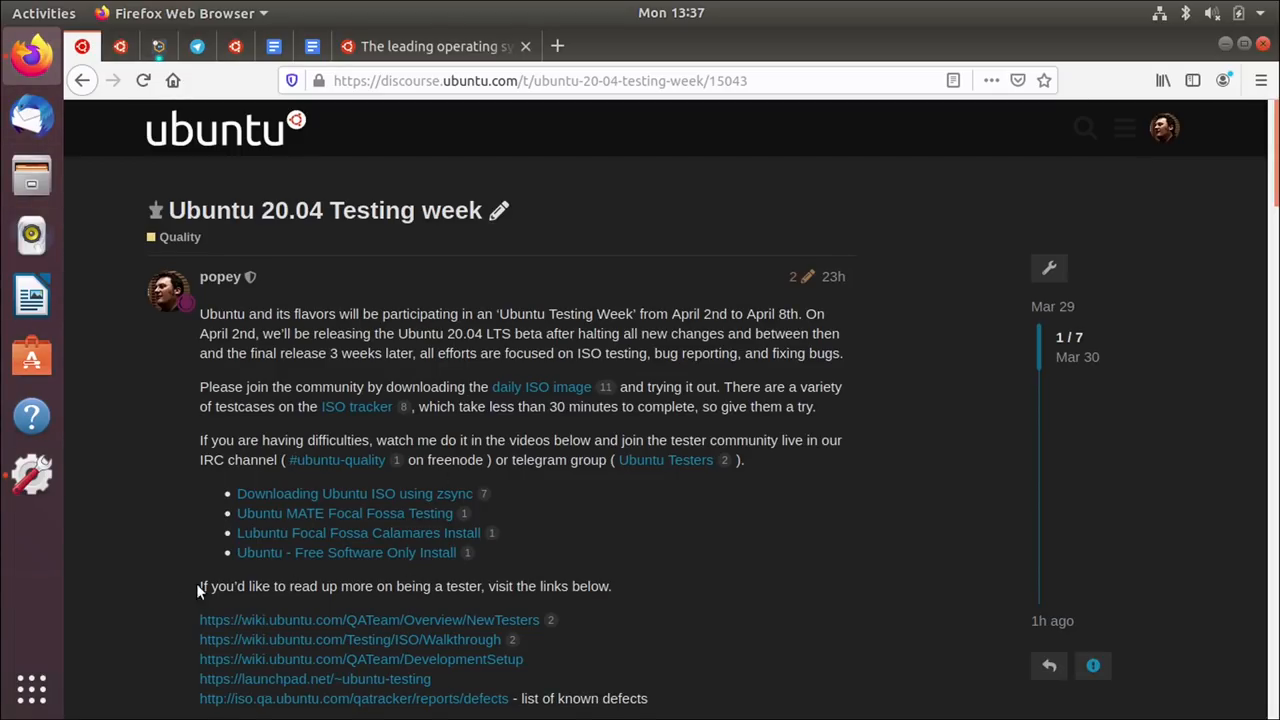
Step: Check version details in Settings, then go to the Ubuntu tutorials page via ubuntu.com Community links
{"action": "left_click", "coordinate": [31, 476]}
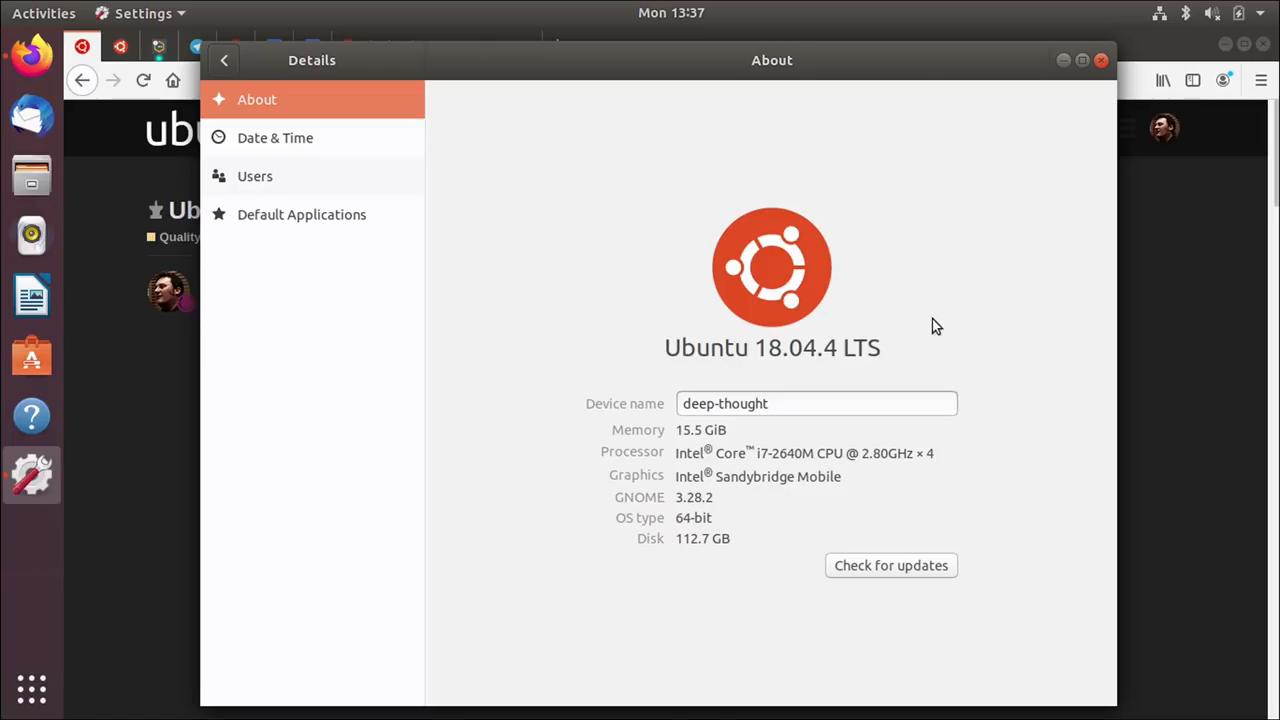
{"action": "left_click", "coordinate": [1101, 61]}
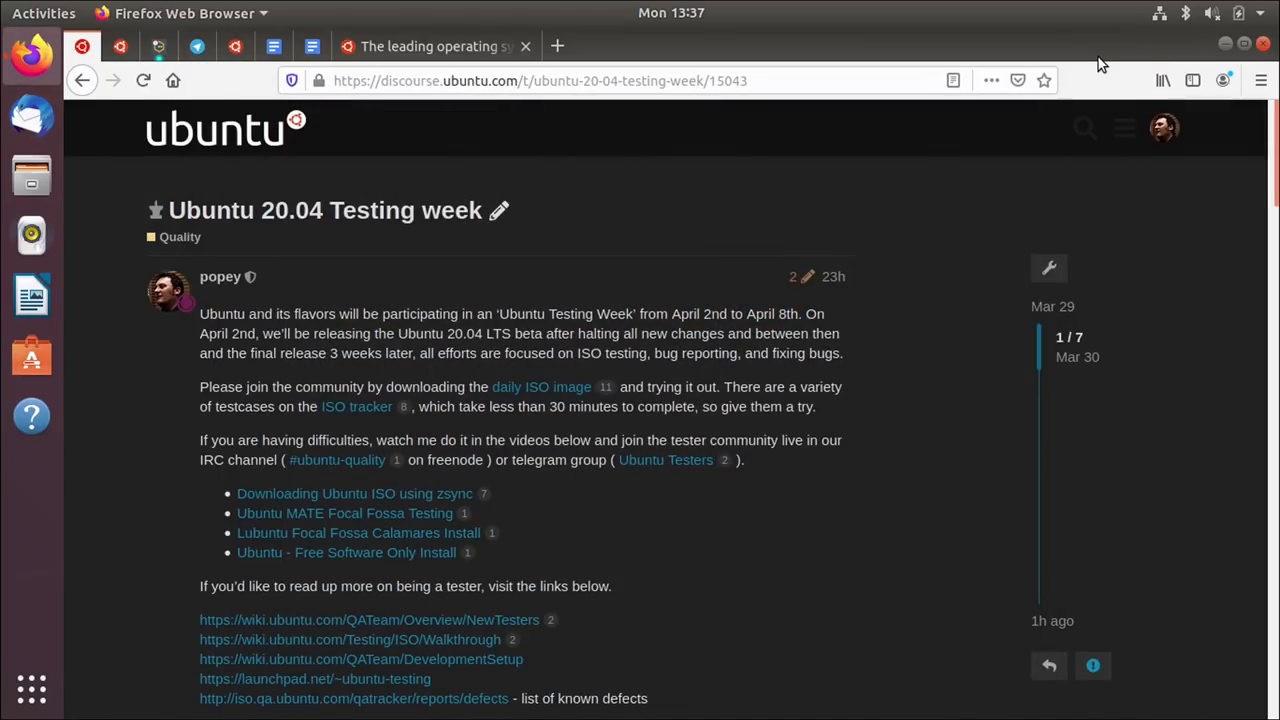
{"action": "left_click", "coordinate": [440, 46]}
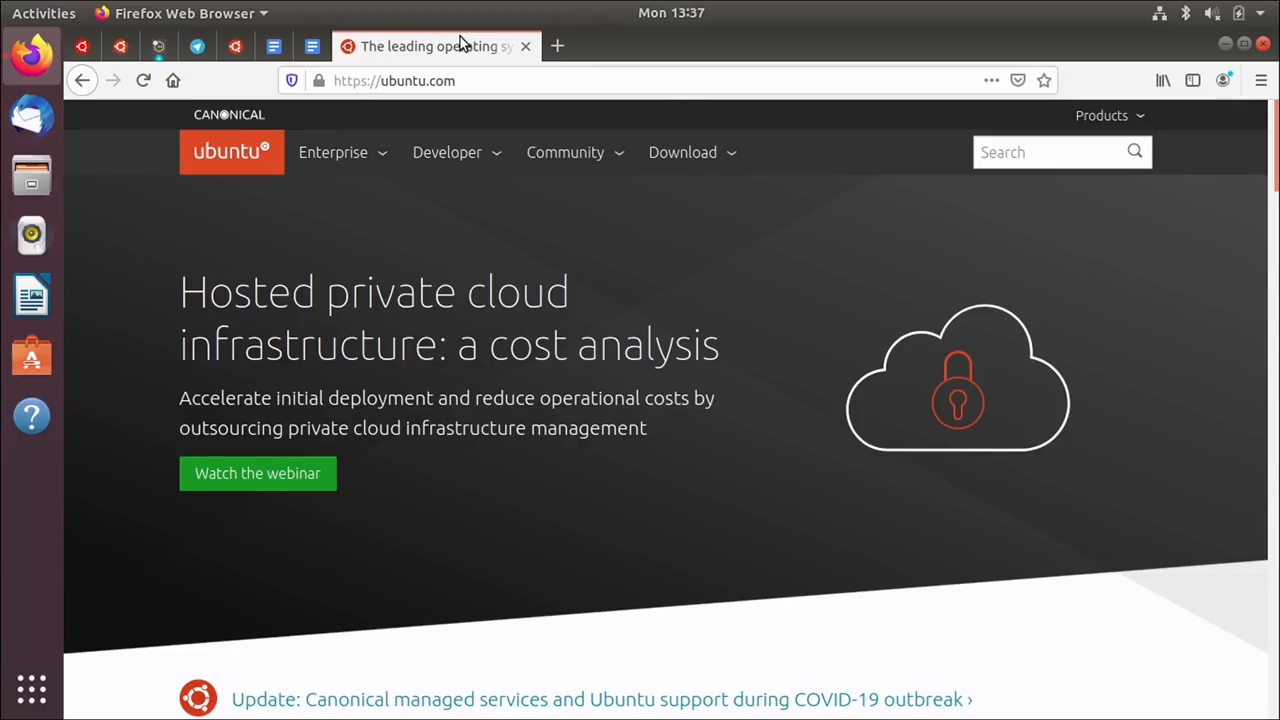
{"action": "left_click", "coordinate": [565, 152]}
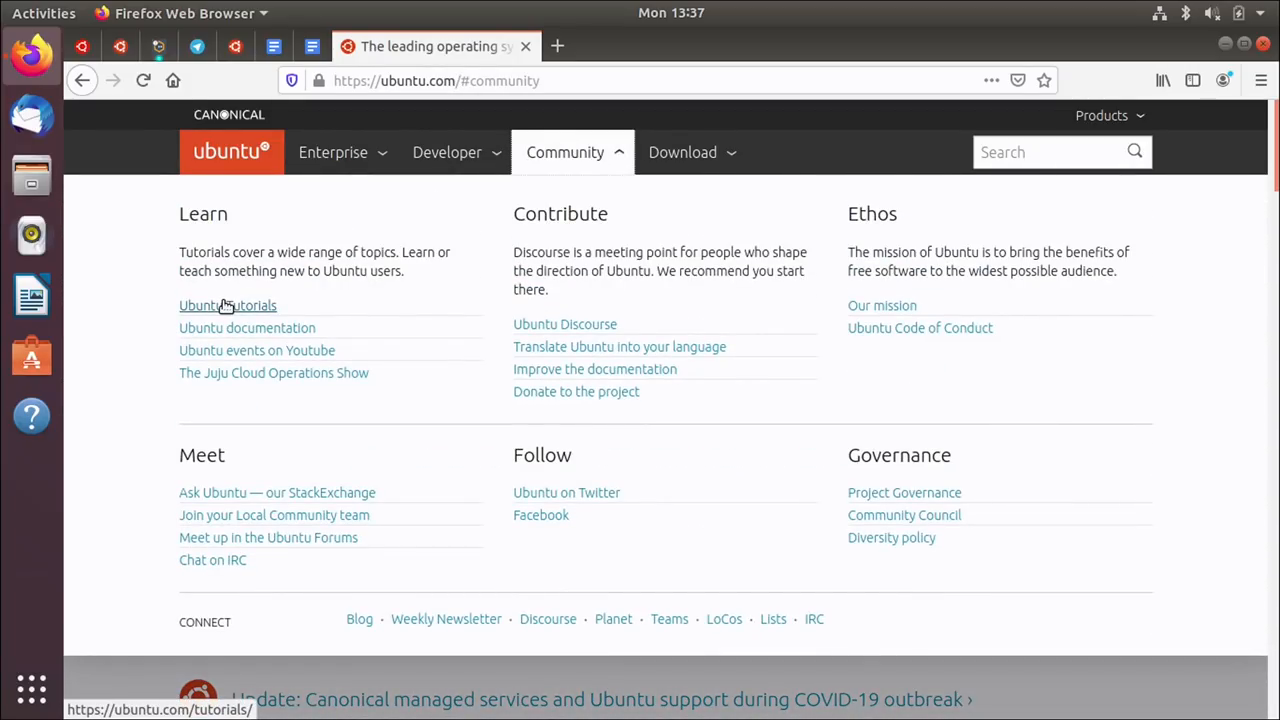
{"action": "left_click", "coordinate": [226, 305]}
{"action": "scroll", "coordinate": [1032, 462], "scroll_direction": "down", "scroll_amount": 4}
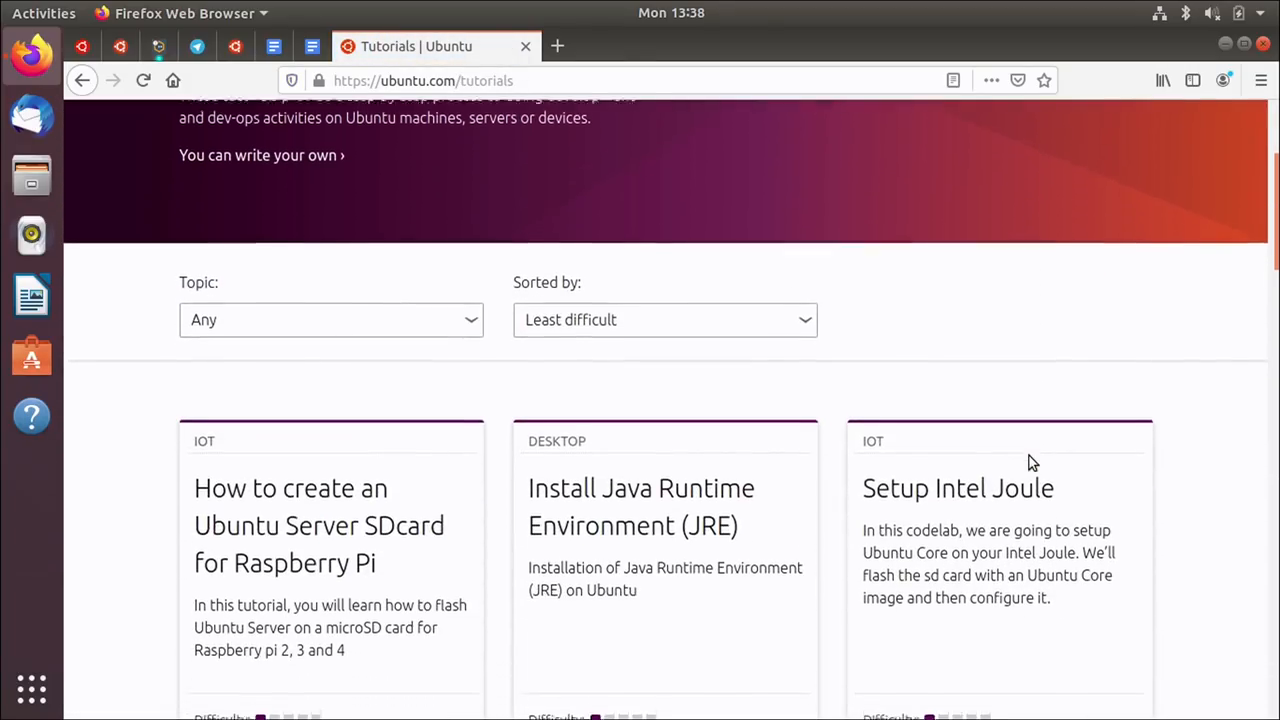
{"action": "scroll", "coordinate": [1032, 462], "scroll_direction": "up", "scroll_amount": 5}
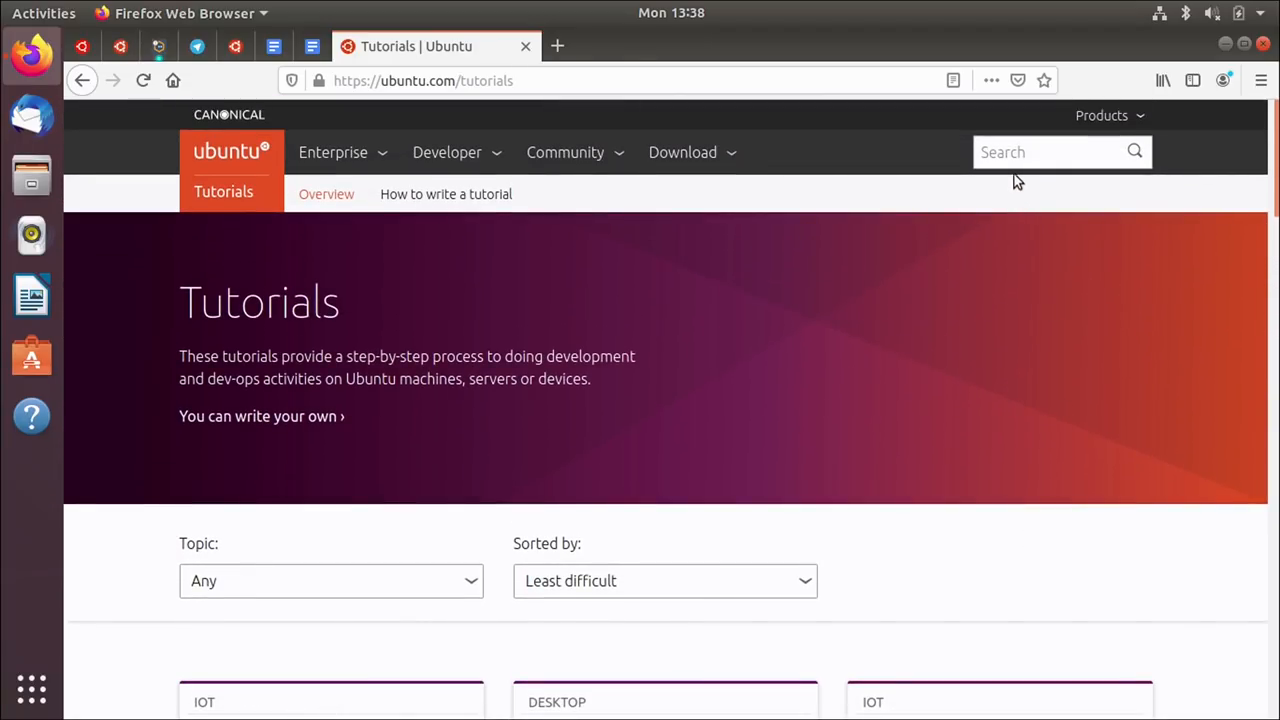
Step: Search the tutorials for 'ubuntu upgrade' and open the Upgrade Ubuntu desktop tutorial
{"action": "left_click", "coordinate": [1014, 160]}
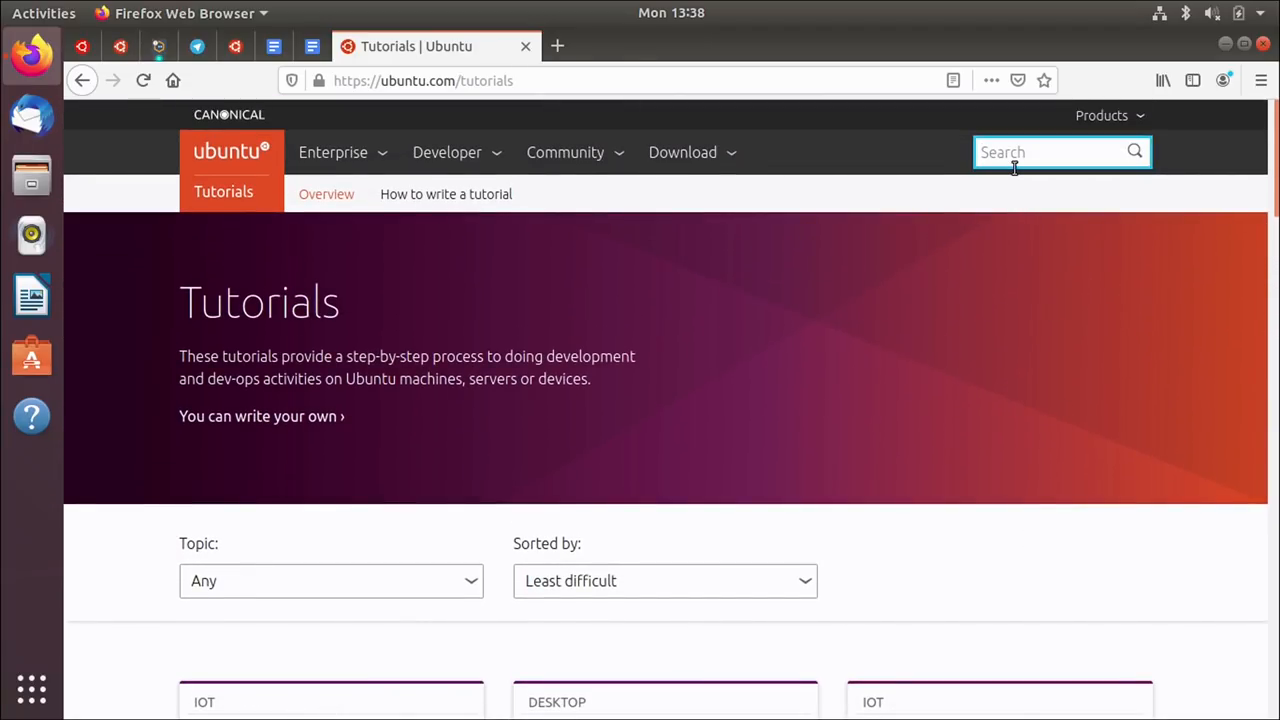
{"action": "type", "text": "ubuntu u"}
{"action": "type", "text": "pgrade"}
{"action": "key", "text": "Return"}
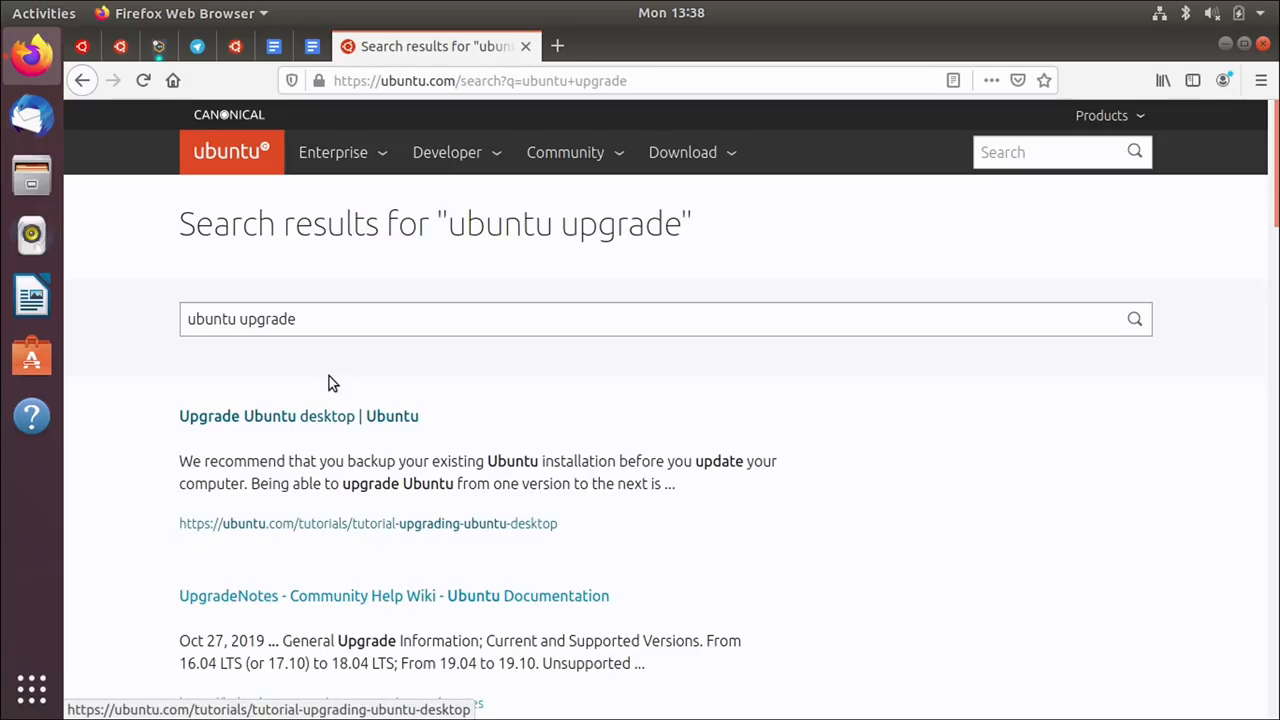
{"action": "left_click", "coordinate": [332, 418]}
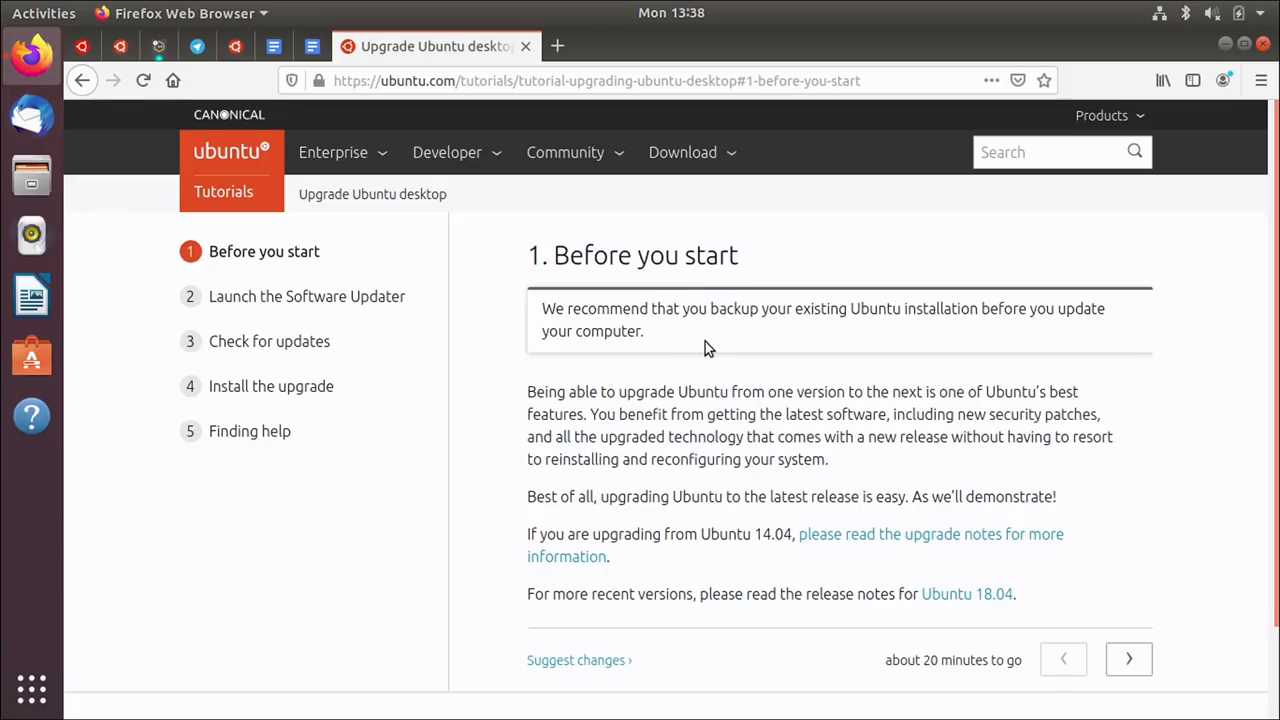
Step: In Files, locate the prior-to-20.04-upgrade backup in the clones folder on the 2.0 TB Volume
{"action": "left_click", "coordinate": [31, 175]}
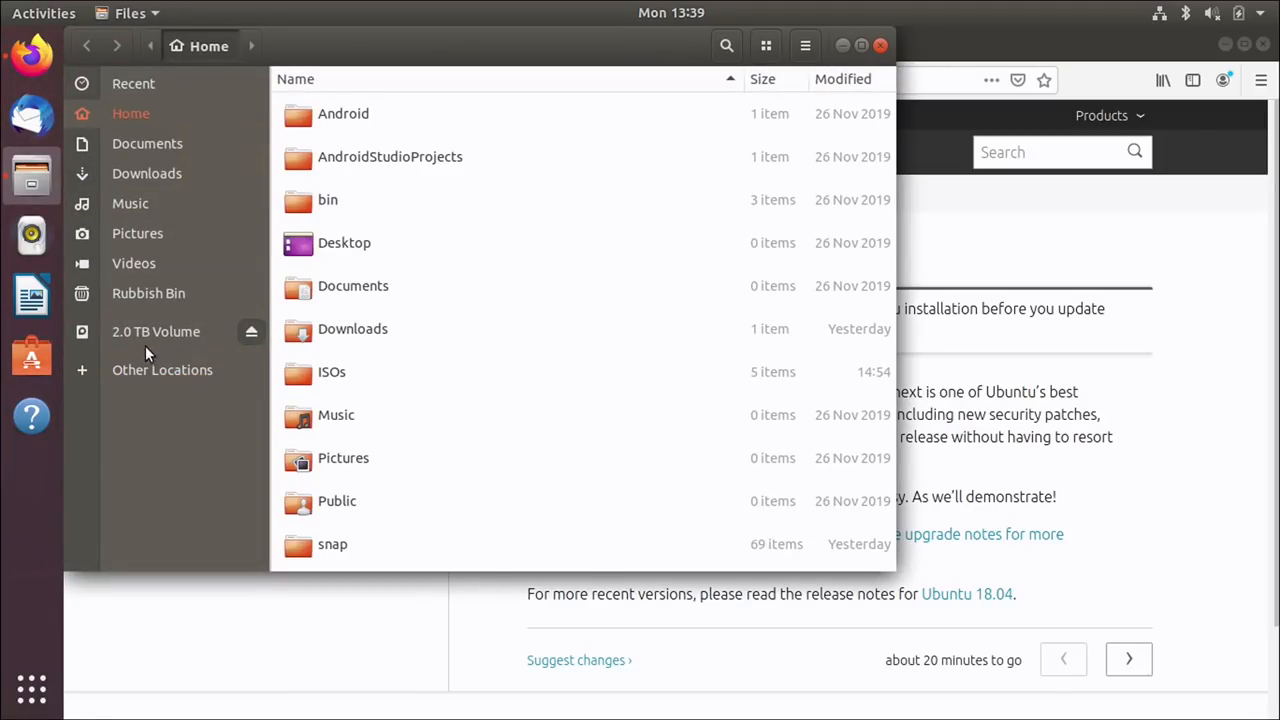
{"action": "left_click", "coordinate": [146, 335]}
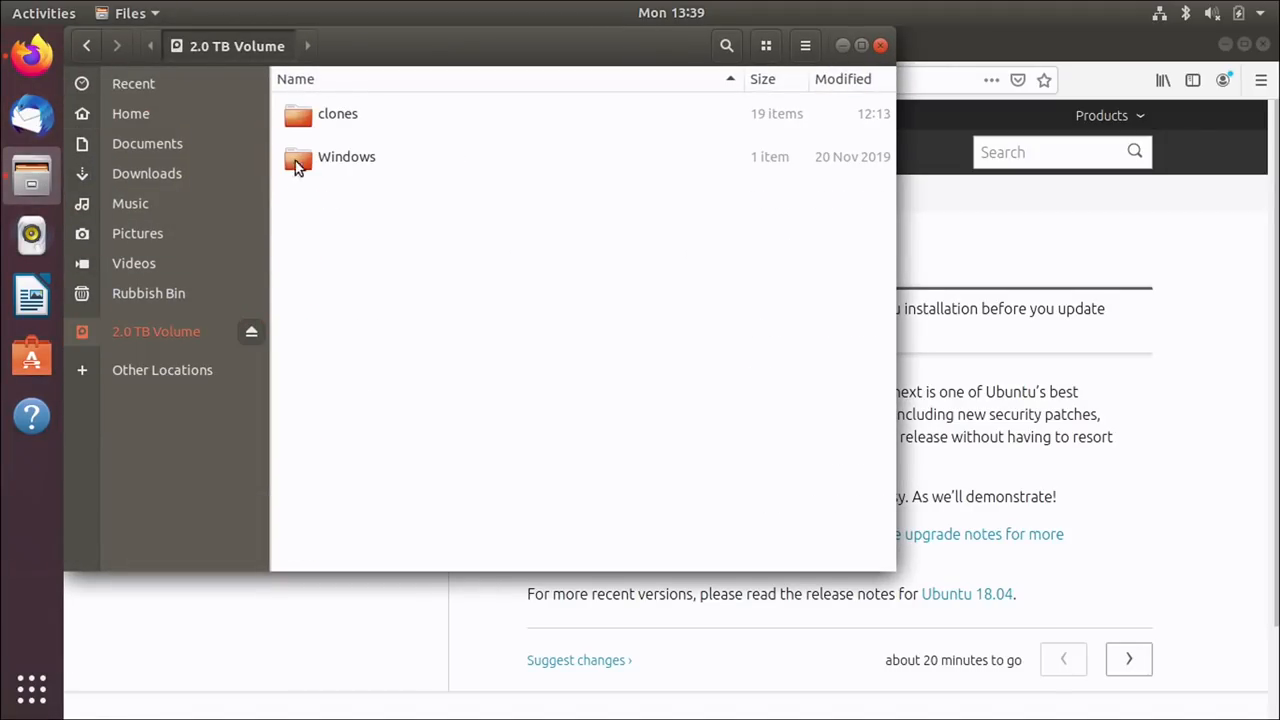
{"action": "double_click", "coordinate": [324, 120]}
{"action": "left_click", "coordinate": [412, 120]}
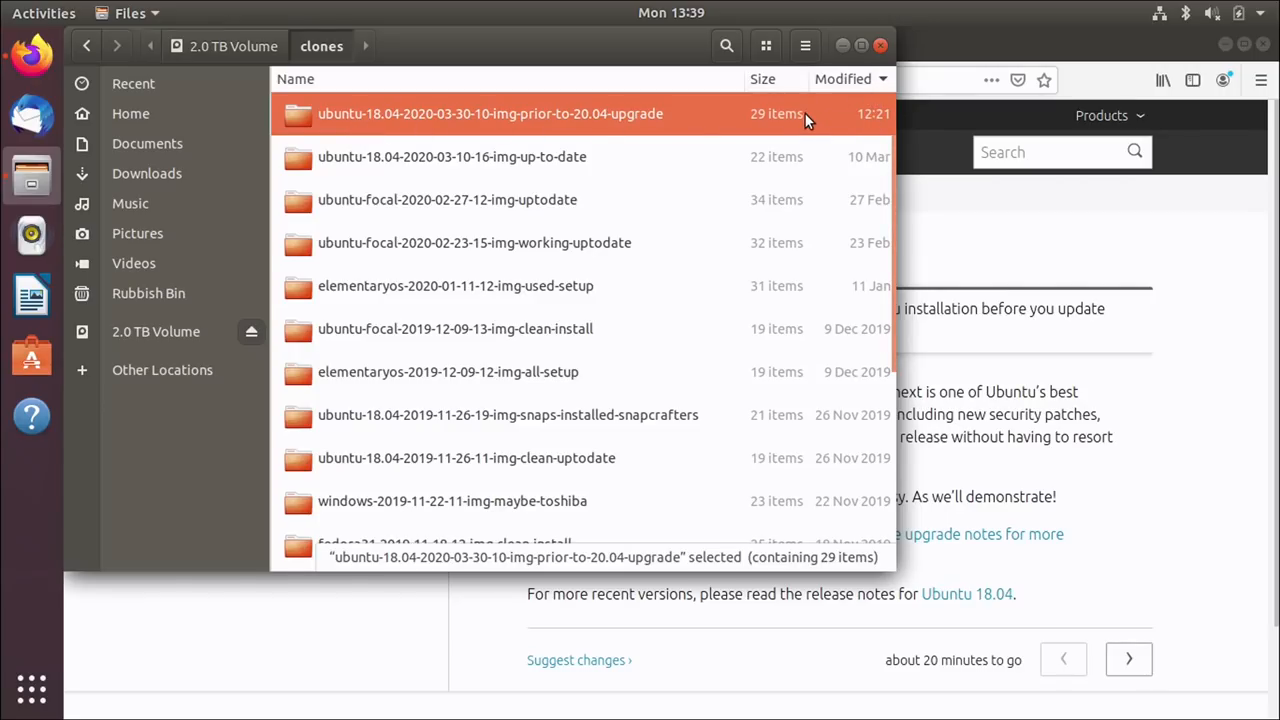
Step: Eject the 2.0 TB Volume and close the file manager
{"action": "left_click", "coordinate": [253, 333]}
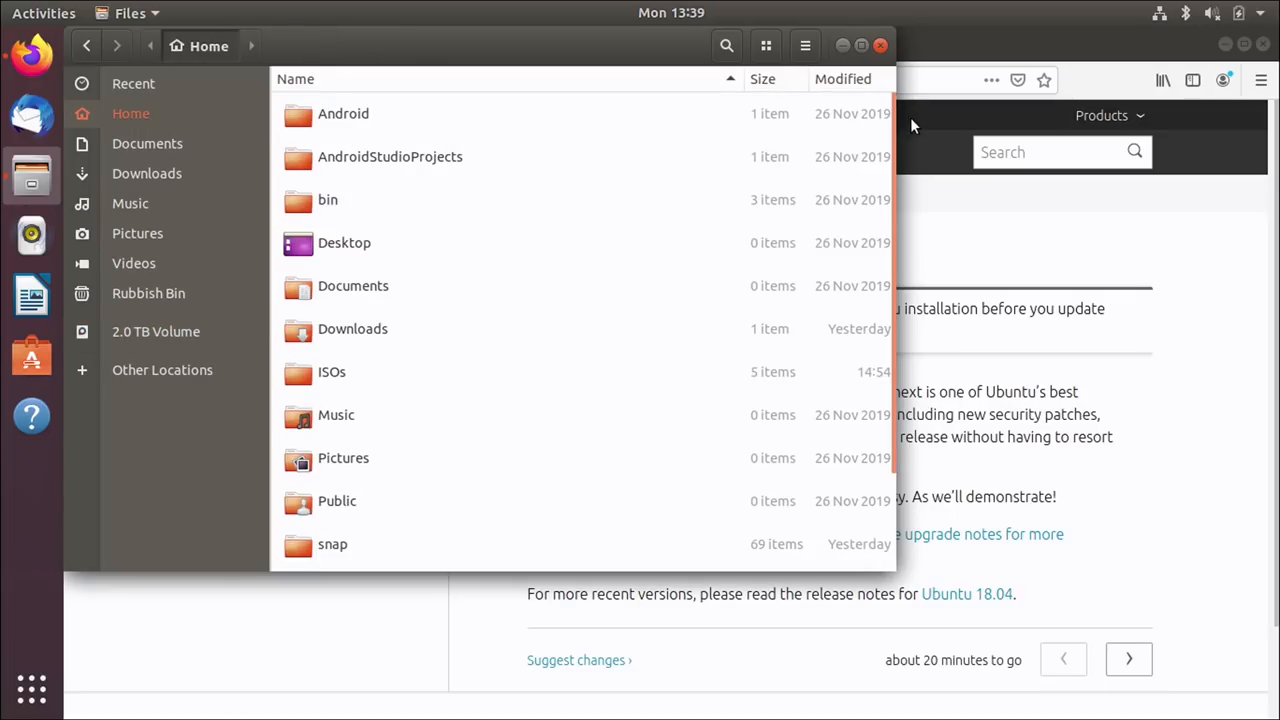
{"action": "left_click", "coordinate": [881, 46]}
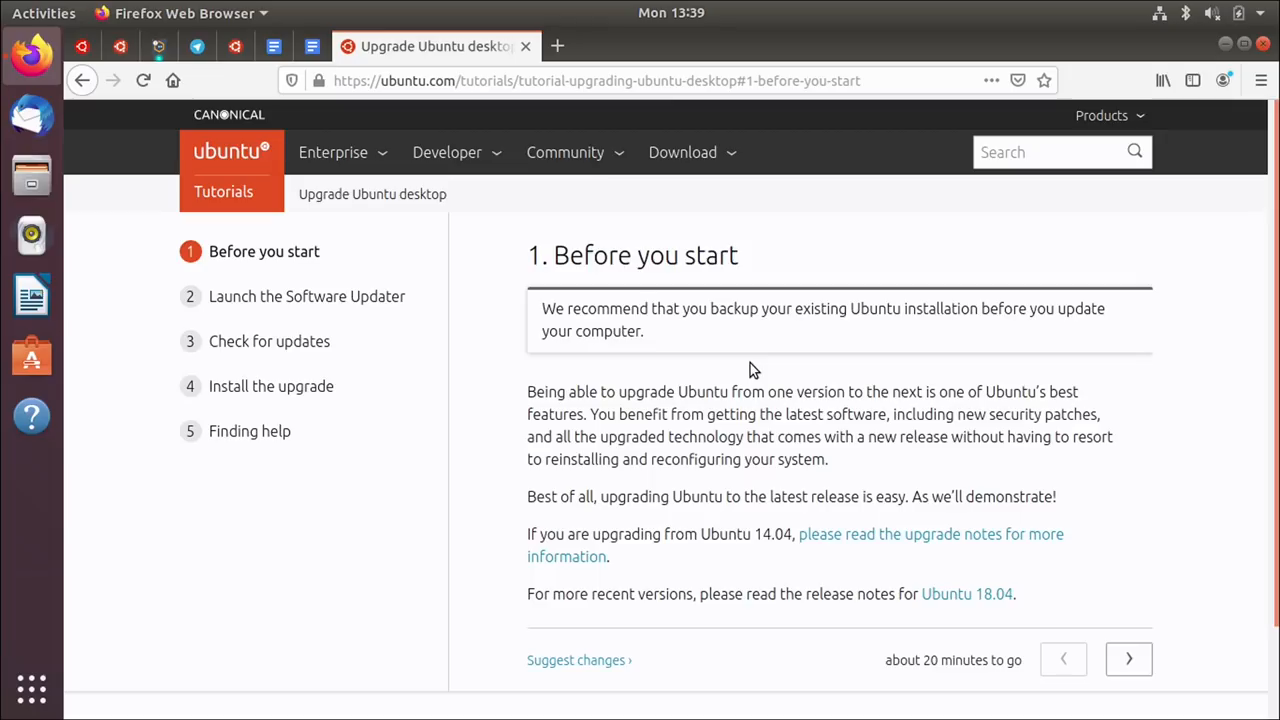
Step: Glance at the SHA1SUMS and ISO tracker tabs and return to the upgrade tutorial
{"action": "left_click", "coordinate": [235, 46]}
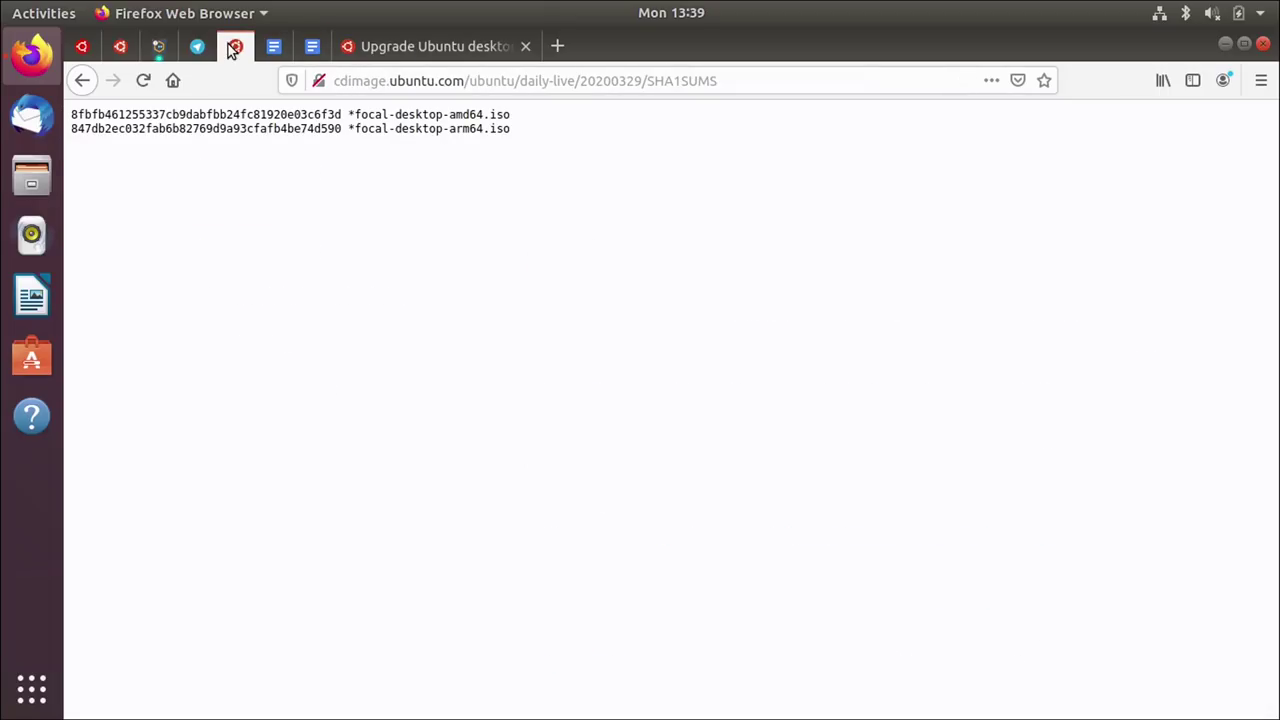
{"action": "left_click", "coordinate": [120, 46]}
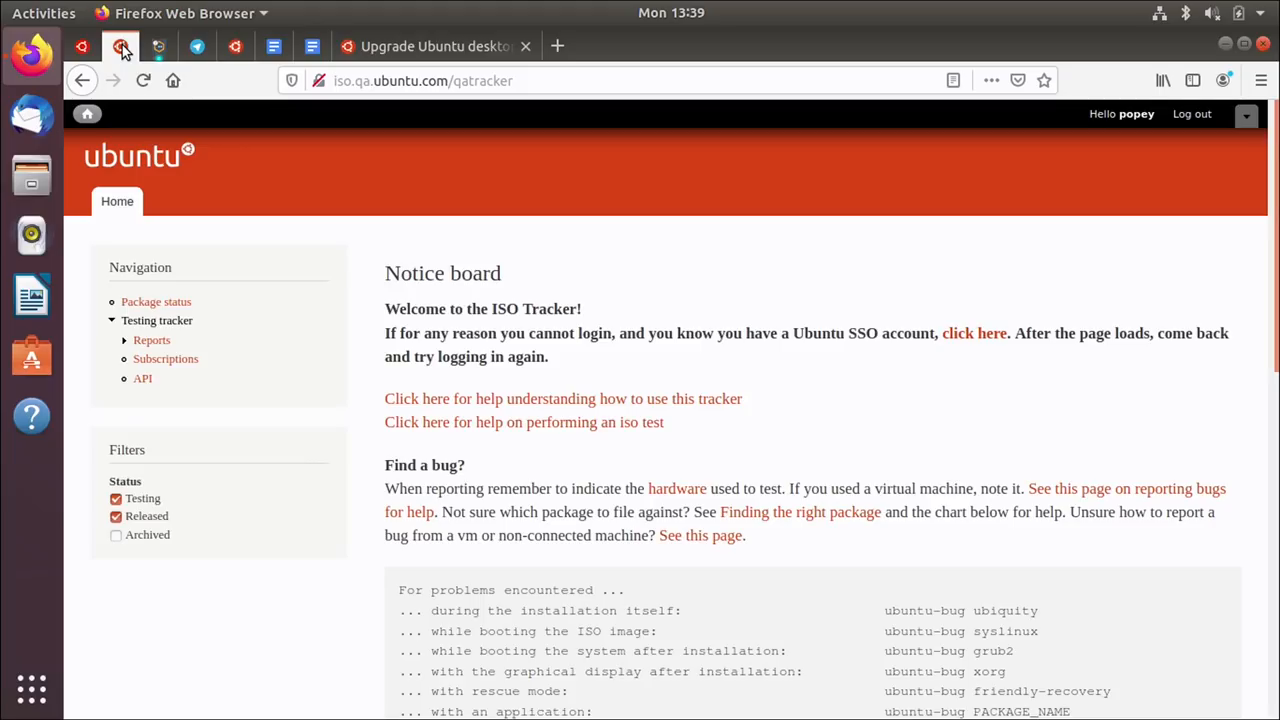
{"action": "left_click", "coordinate": [435, 46]}
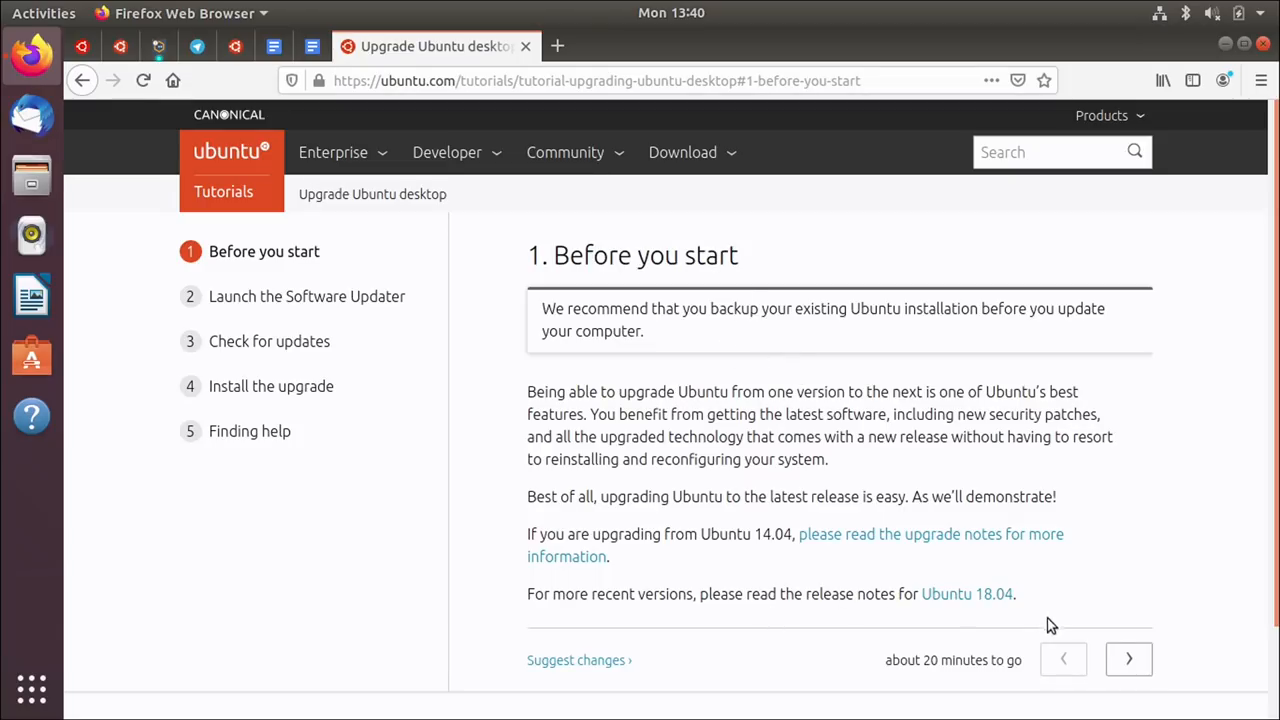
Step: Advance the tutorial to step 2, Launch the Software Updater, and bring up the Activities search
{"action": "left_click", "coordinate": [1130, 660]}
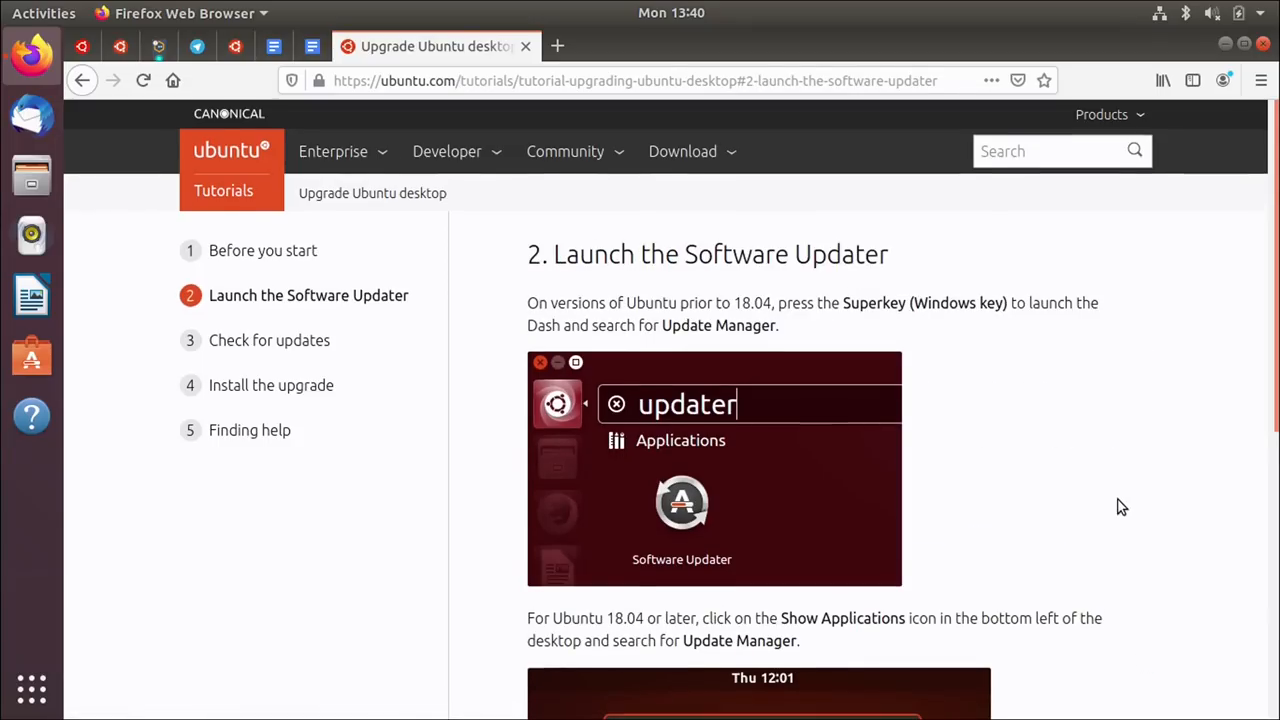
{"action": "scroll", "coordinate": [1120, 506], "scroll_direction": "down", "scroll_amount": 2}
{"action": "scroll", "coordinate": [1120, 506], "scroll_direction": "down", "scroll_amount": 2}
{"action": "scroll", "coordinate": [1120, 506], "scroll_direction": "down", "scroll_amount": 3}
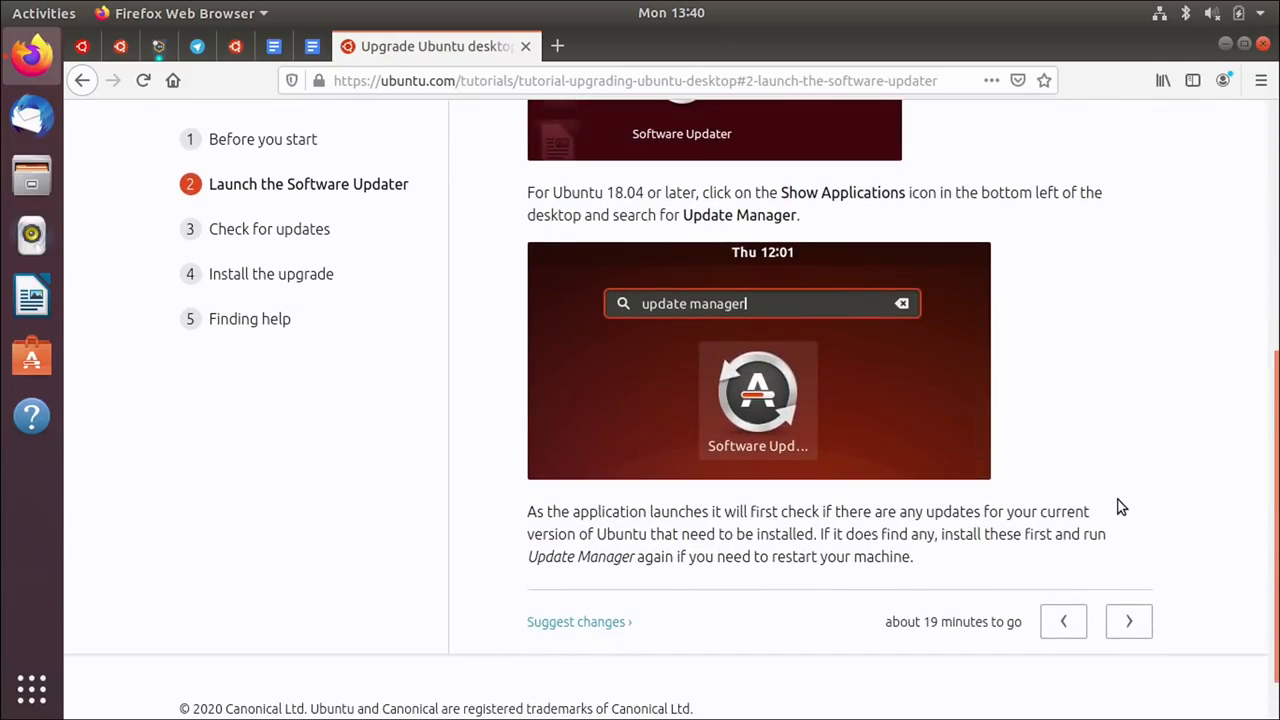
{"action": "scroll", "coordinate": [1120, 506], "scroll_direction": "up", "scroll_amount": 6}
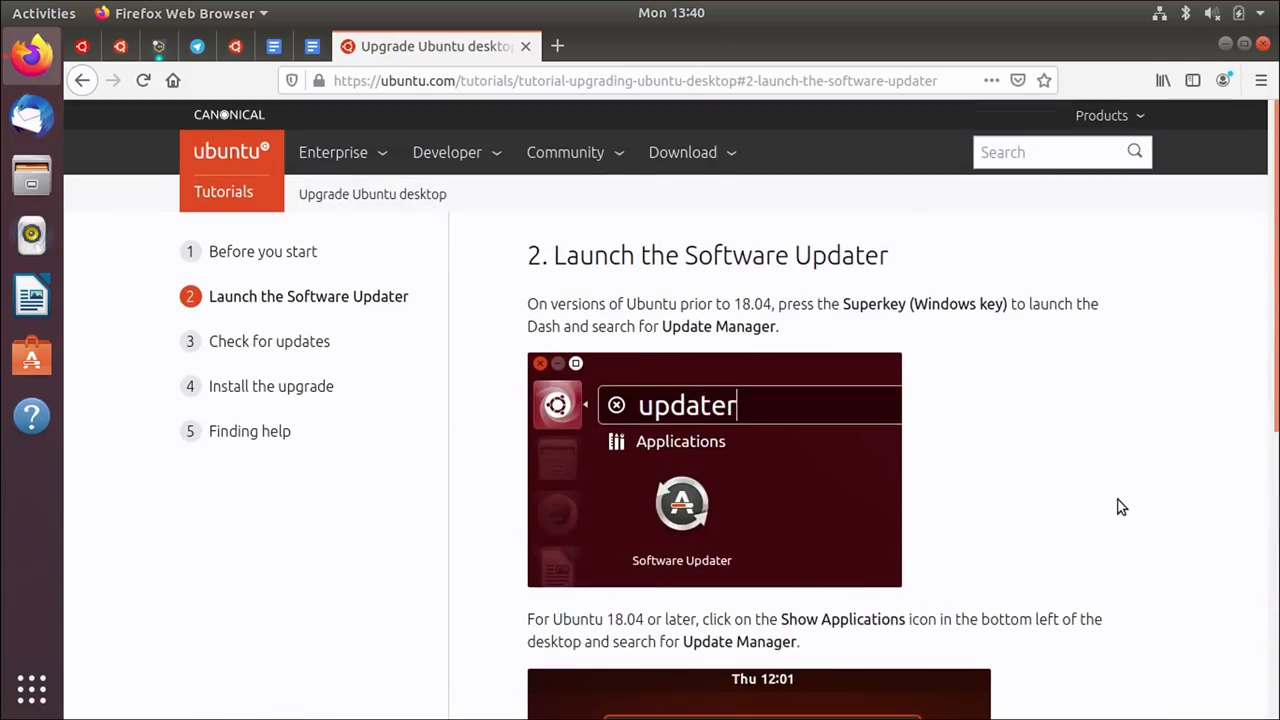
{"action": "key", "text": "super"}
{"action": "type", "text": "upda"}
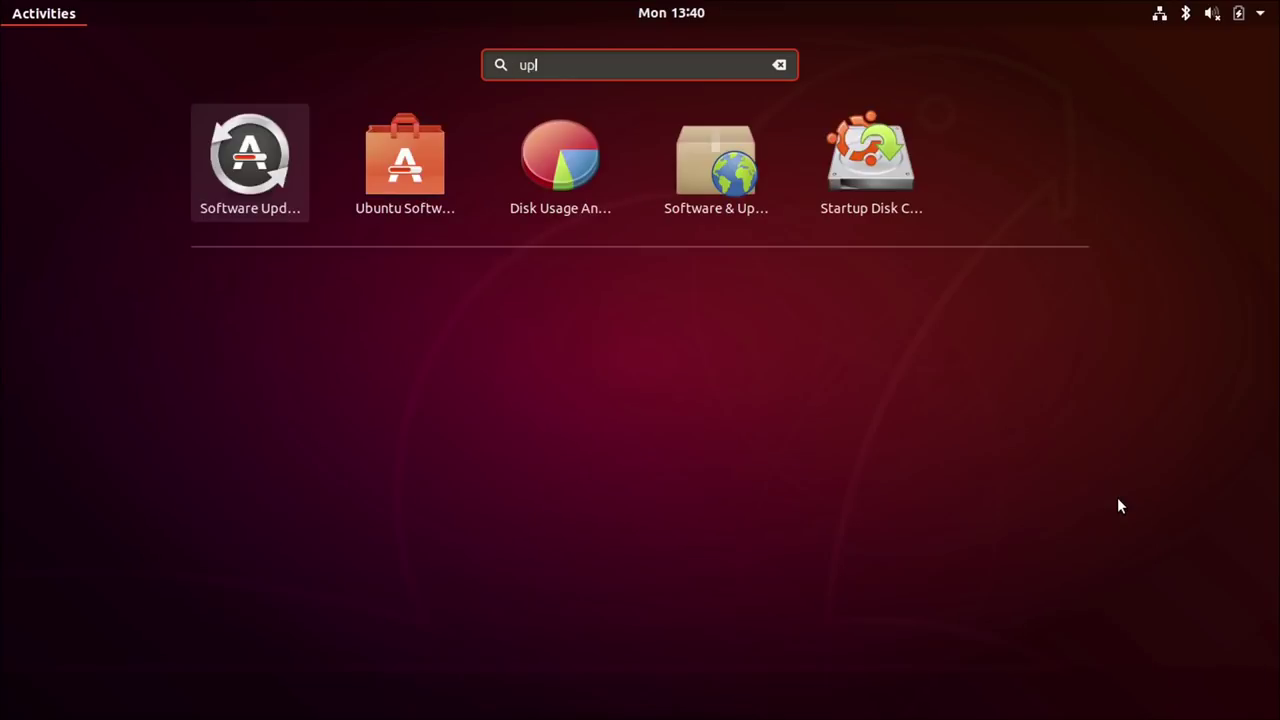
Step: Launch Software Updater from the search and centre its window while it checks for updates
{"action": "key", "text": "Escape"}
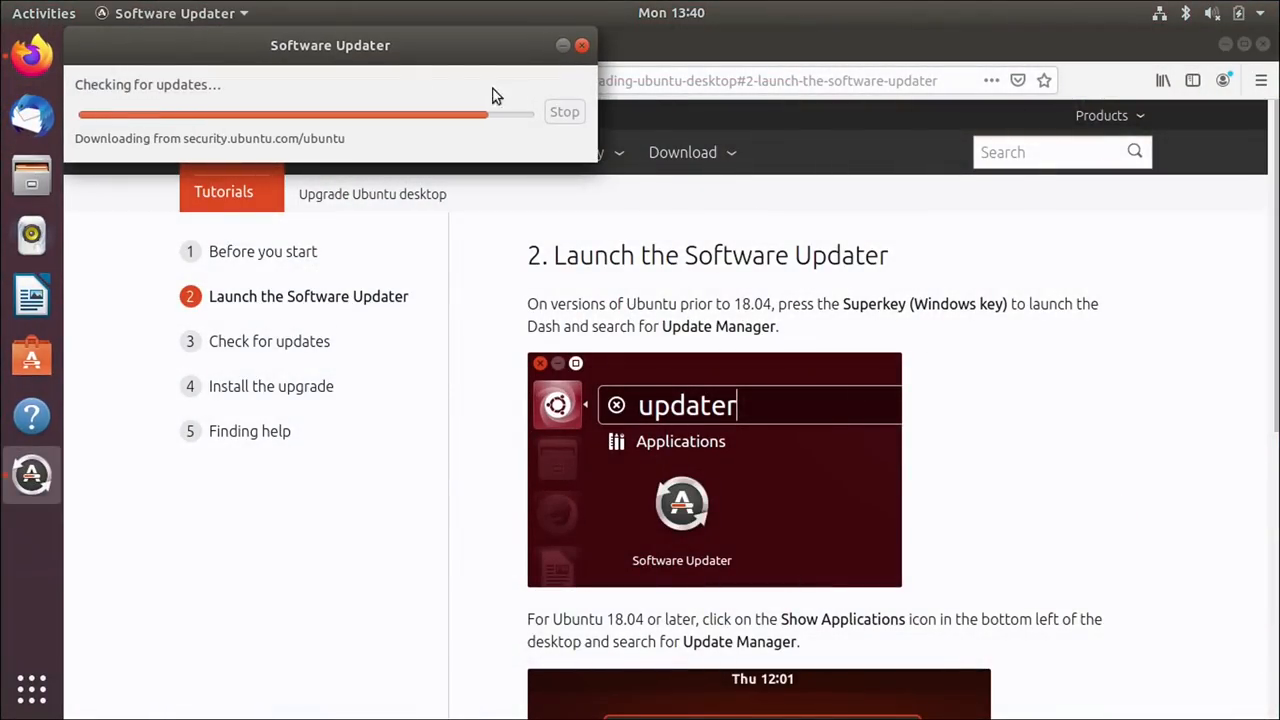
{"action": "left_click_drag", "start_coordinate": [393, 44], "coordinate": [713, 313]}
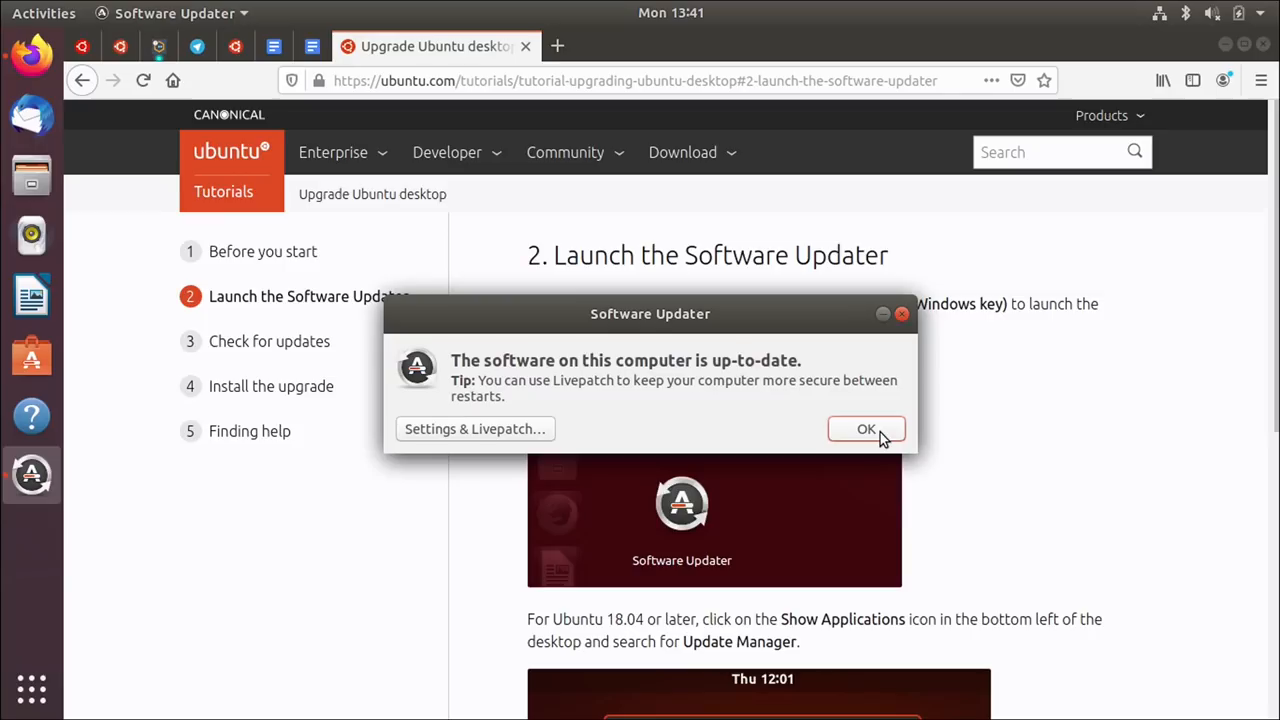
Step: Dismiss the up-to-date notice, advance the tutorial to step 3 and launch Software & Updates
{"action": "left_click", "coordinate": [866, 429]}
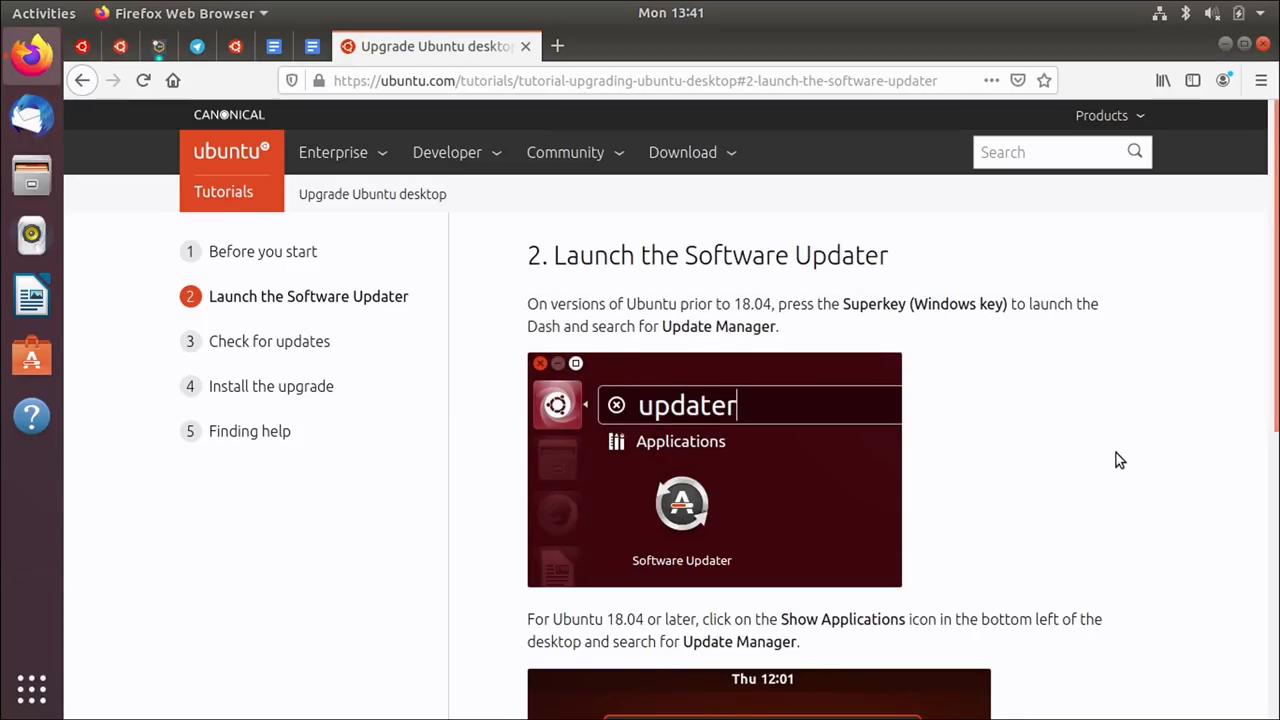
{"action": "scroll", "coordinate": [1116, 453], "scroll_direction": "down", "scroll_amount": 1}
{"action": "scroll", "coordinate": [1116, 453], "scroll_direction": "down", "scroll_amount": 5}
{"action": "scroll", "coordinate": [1116, 453], "scroll_direction": "down", "scroll_amount": 3}
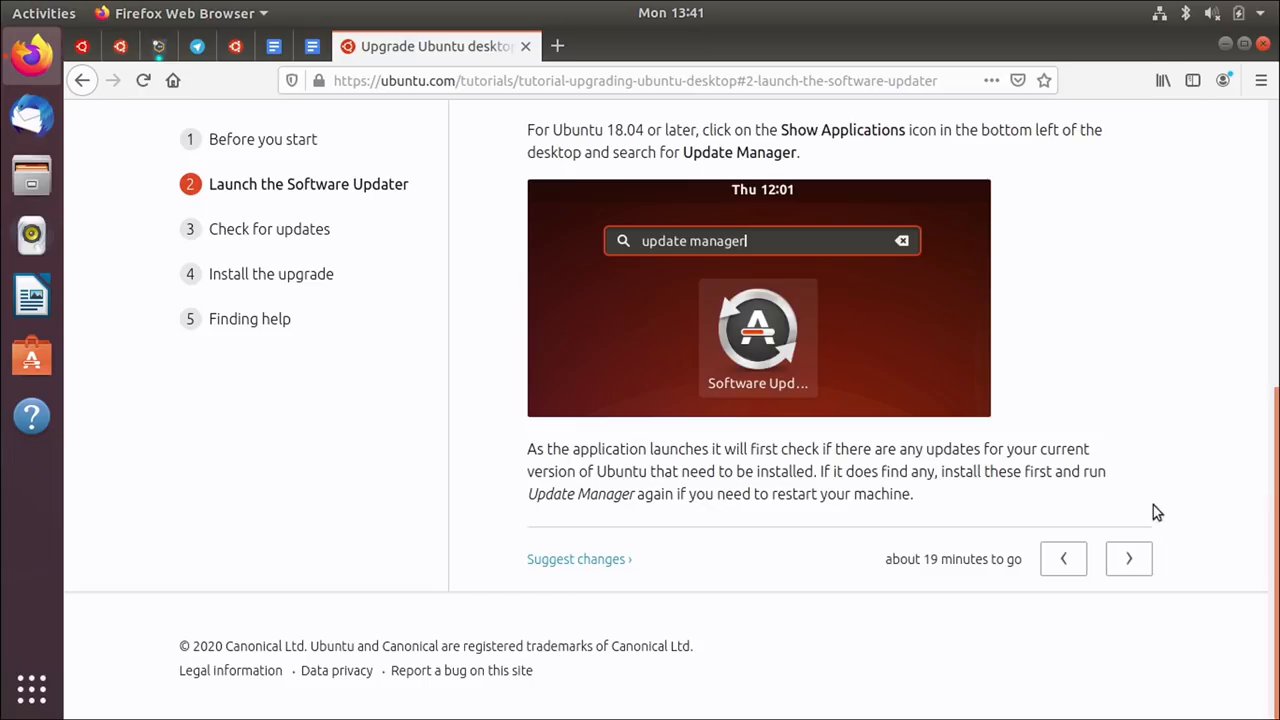
{"action": "left_click", "coordinate": [1135, 559]}
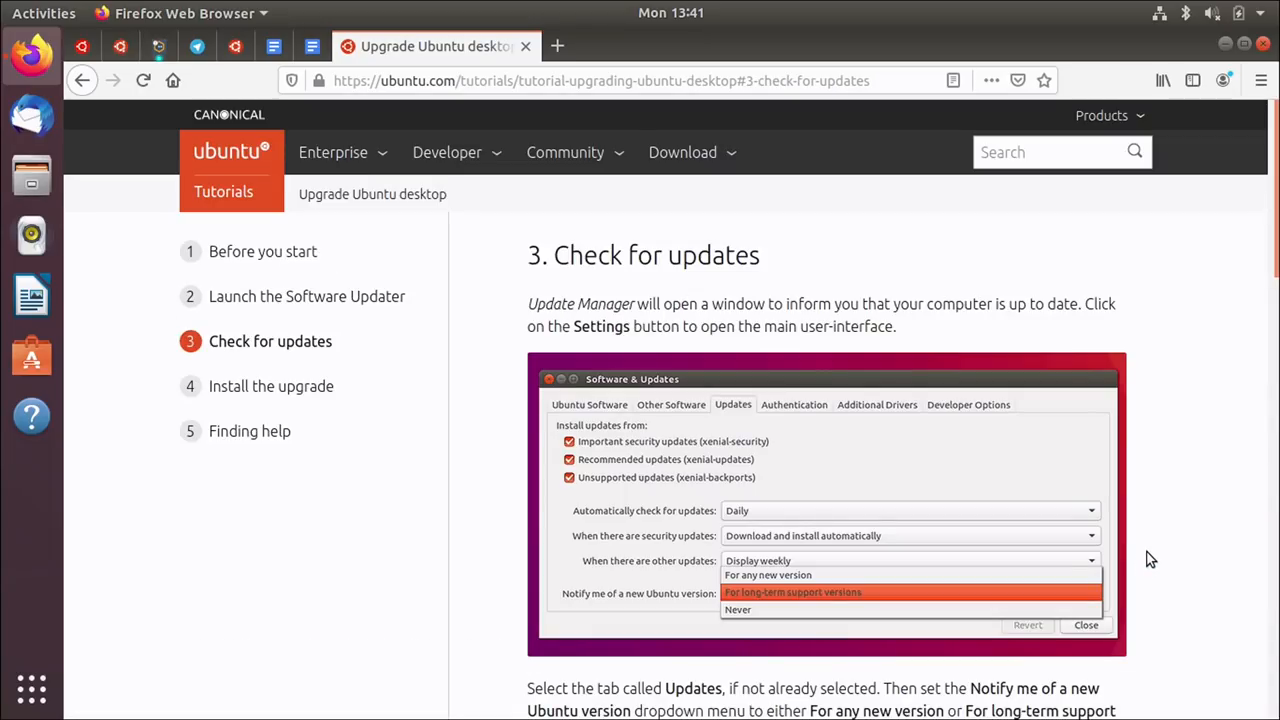
{"action": "scroll", "coordinate": [1165, 410], "scroll_direction": "down", "scroll_amount": 2}
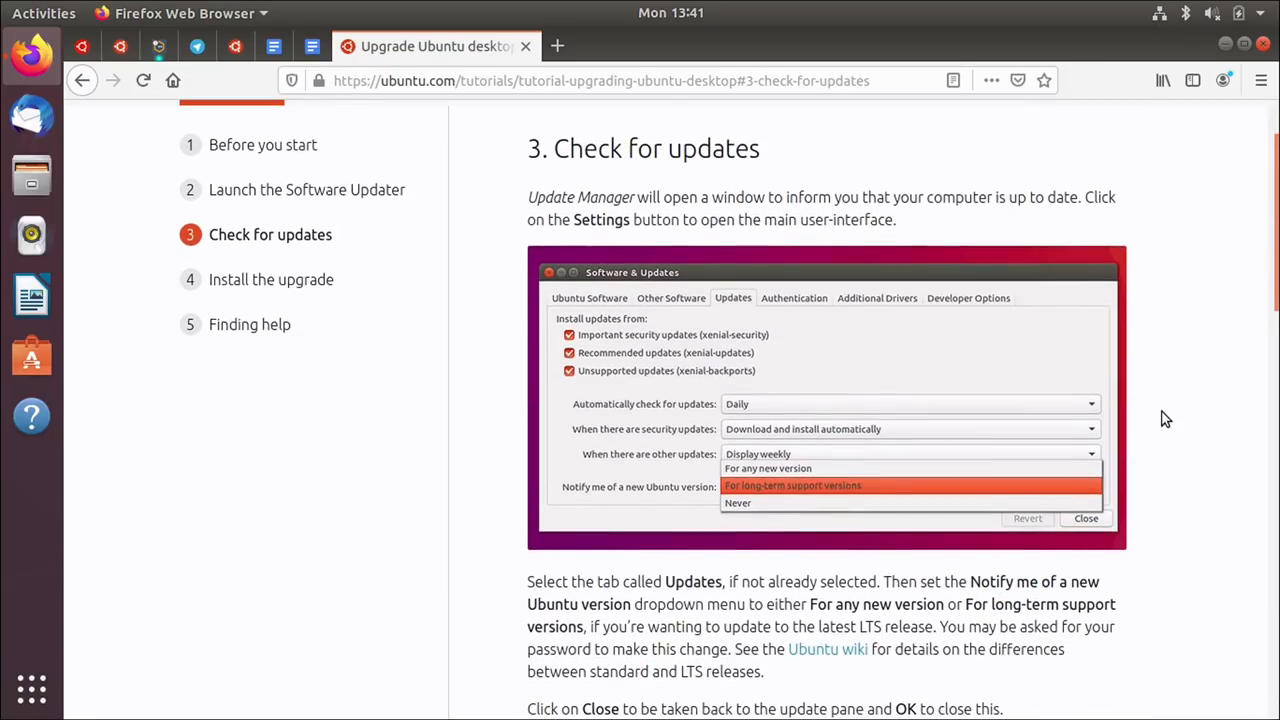
{"action": "key", "text": "super"}
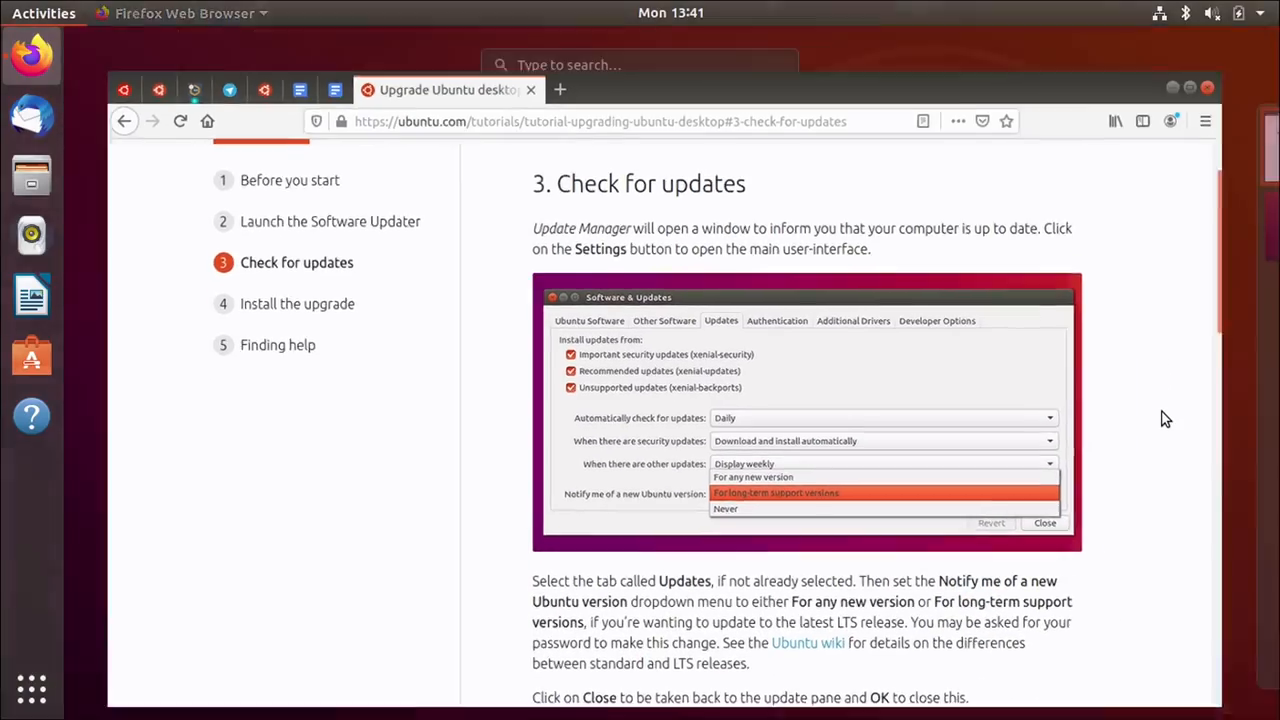
{"action": "type", "text": "sof"}
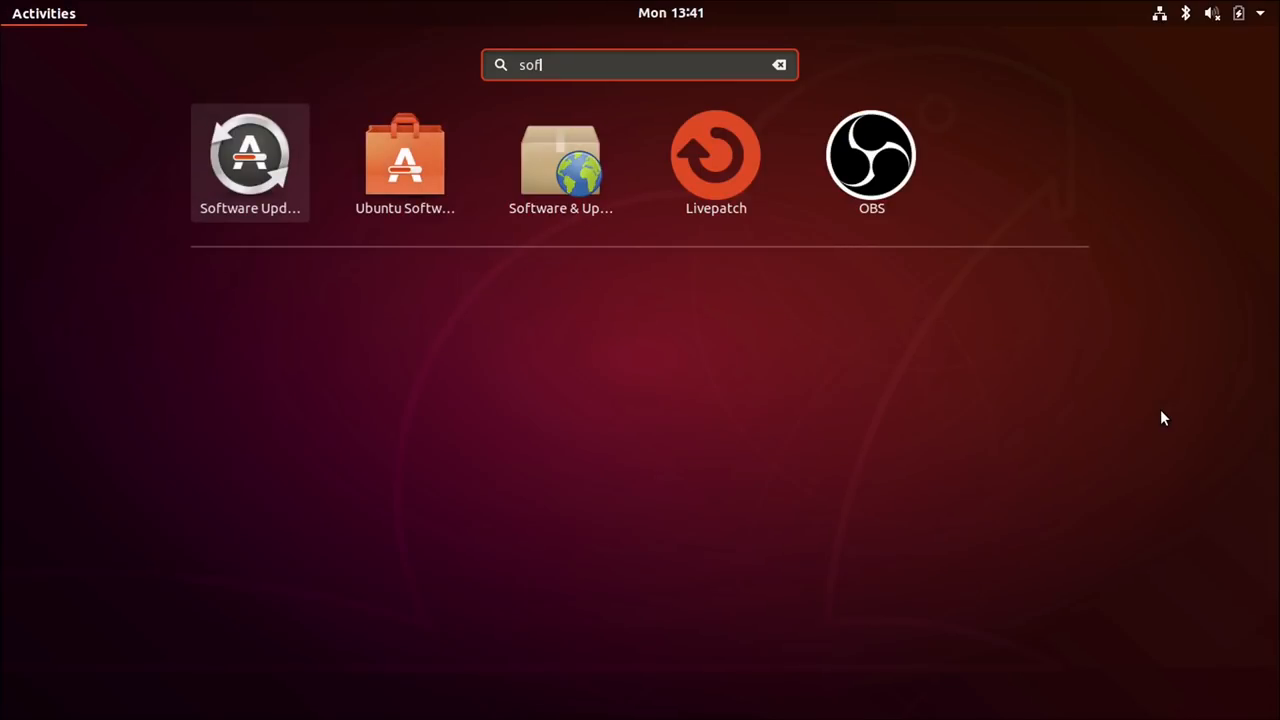
{"action": "left_click", "coordinate": [577, 159]}
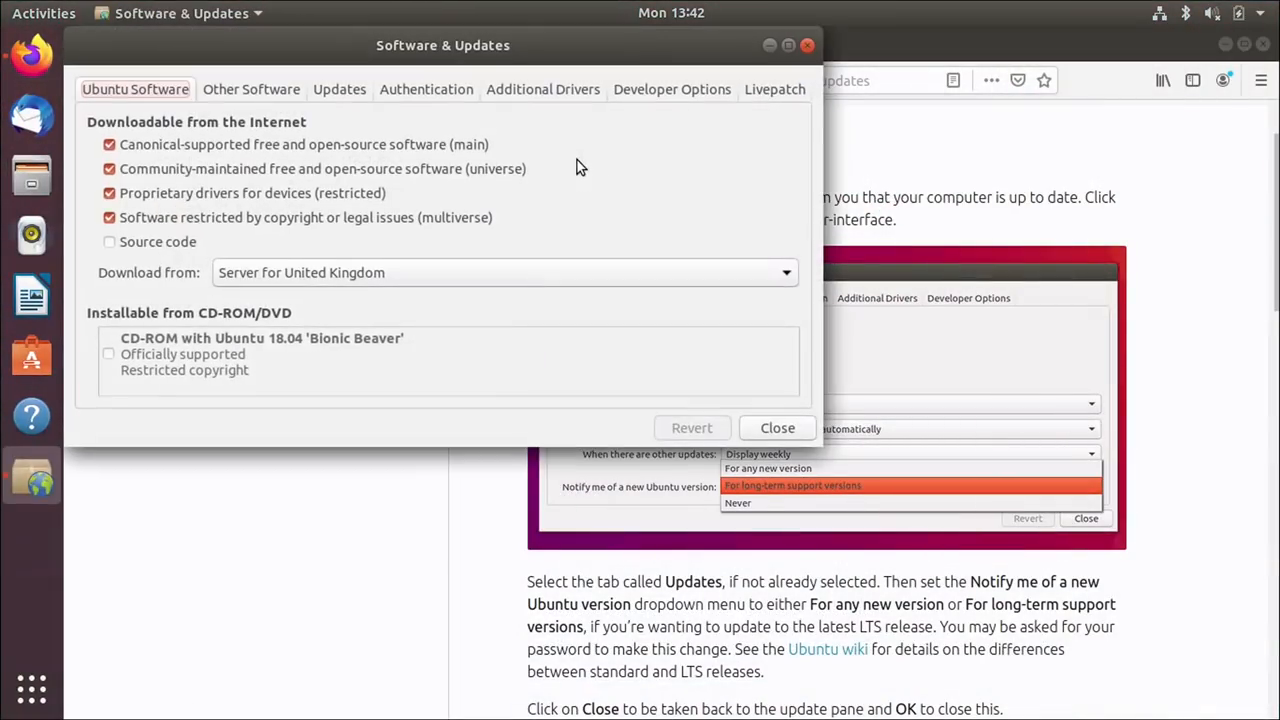
Step: Show the Updates settings with new-version notifications for long-term support releases, window centred
{"action": "left_click_drag", "start_coordinate": [528, 44], "coordinate": [693, 195]}
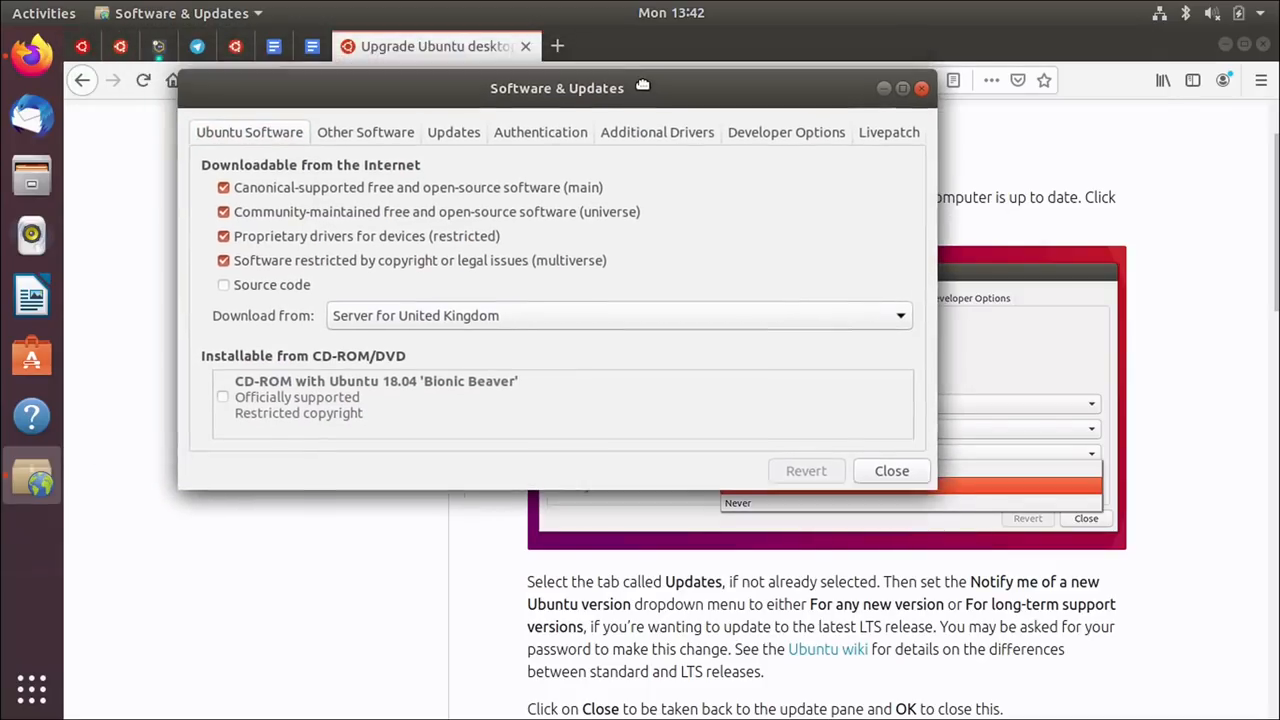
{"action": "left_click", "coordinate": [502, 239]}
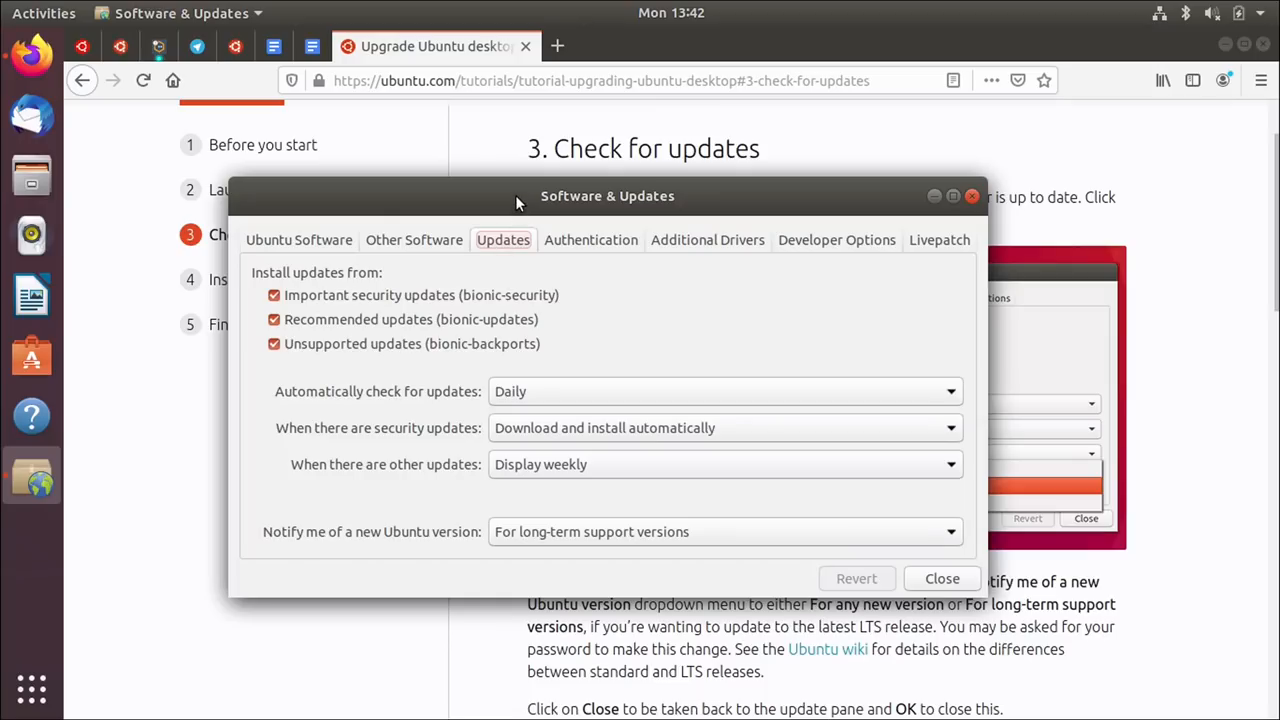
{"action": "left_click_drag", "start_coordinate": [515, 195], "coordinate": [685, 595]}
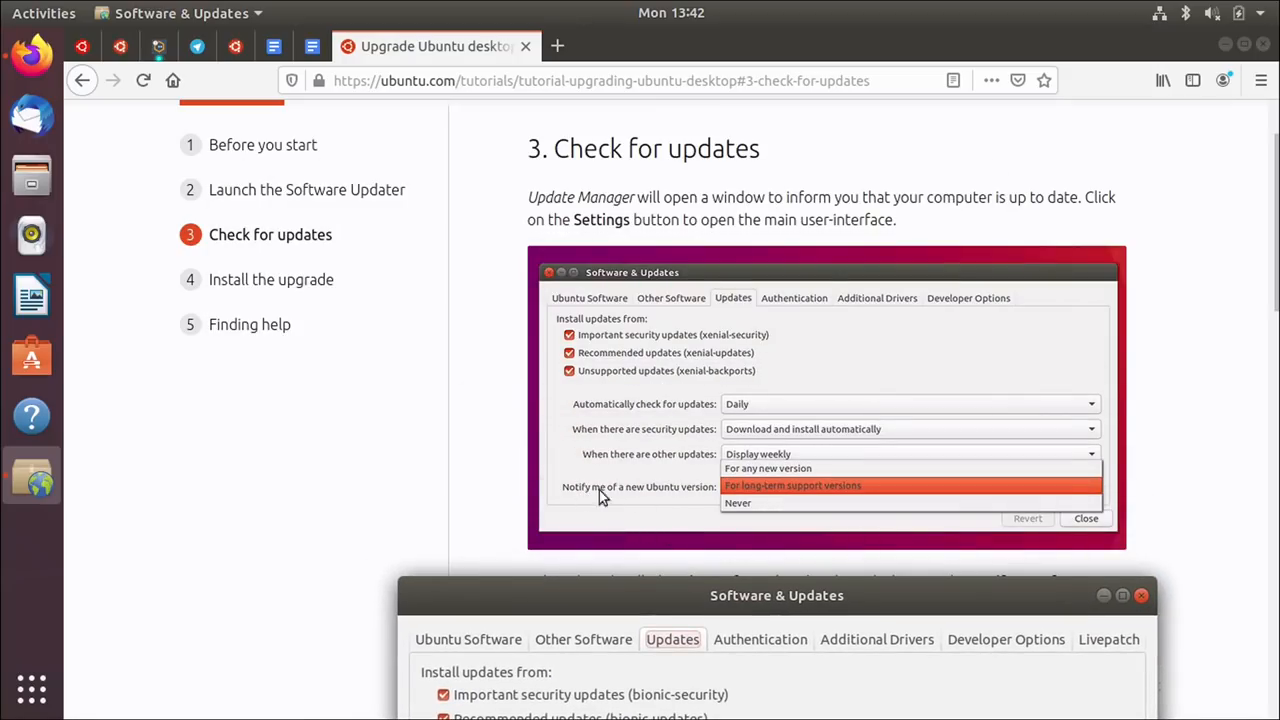
{"action": "left_click_drag", "start_coordinate": [709, 593], "coordinate": [672, 144]}
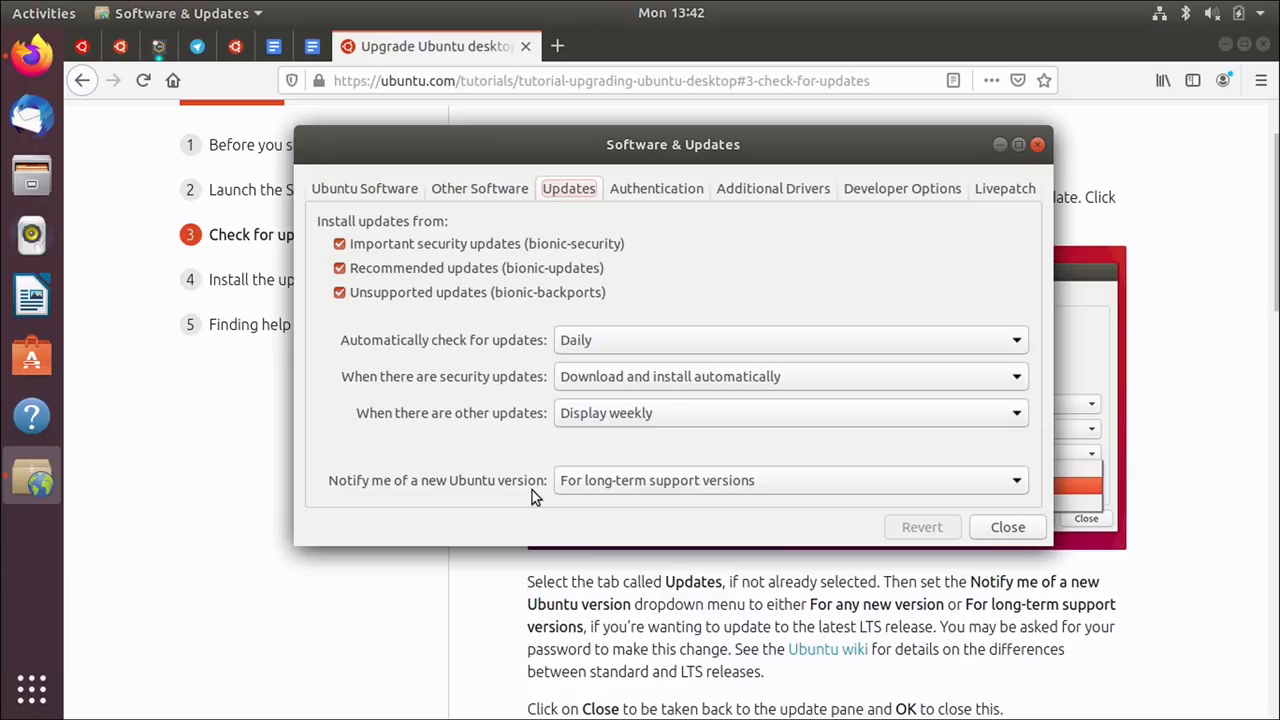
Step: Load wiki.ubuntu.com/Releases in a new tab and enlarge the page twice
{"action": "left_click", "coordinate": [557, 46]}
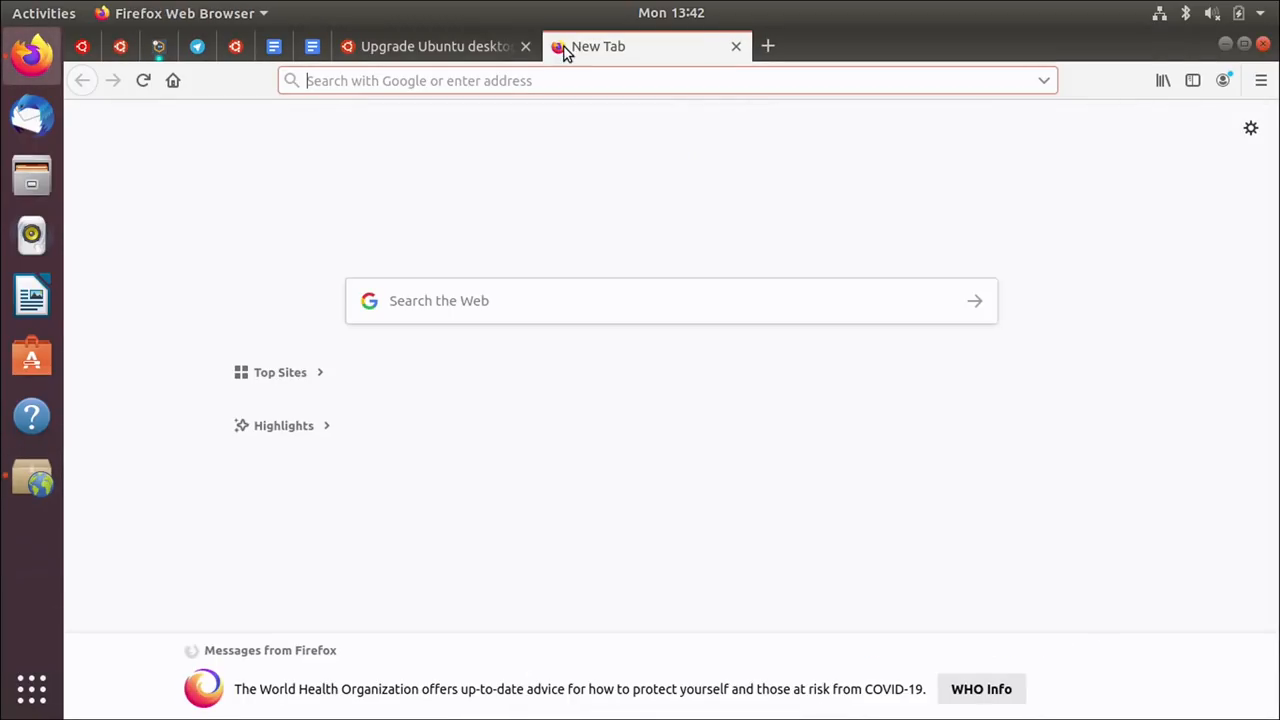
{"action": "type", "text": "wiki.ubuntu.c"}
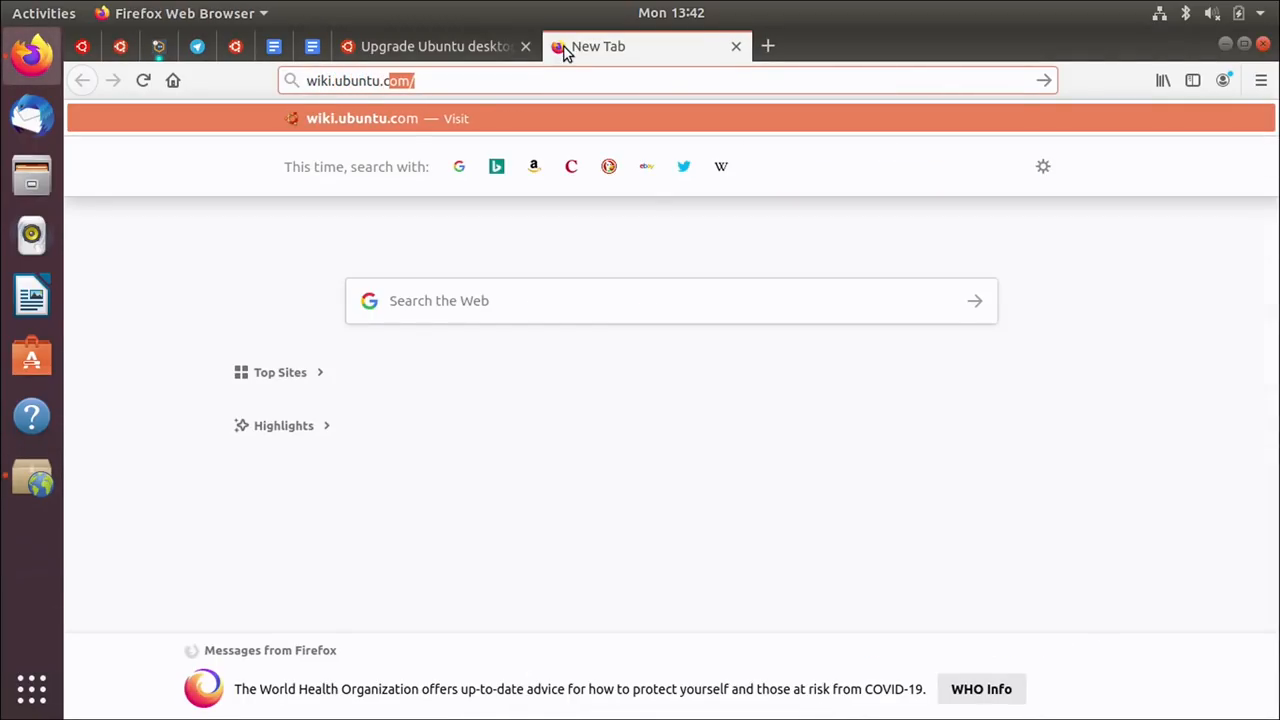
{"action": "type", "text": "om/Releases"}
{"action": "key", "text": "Return"}
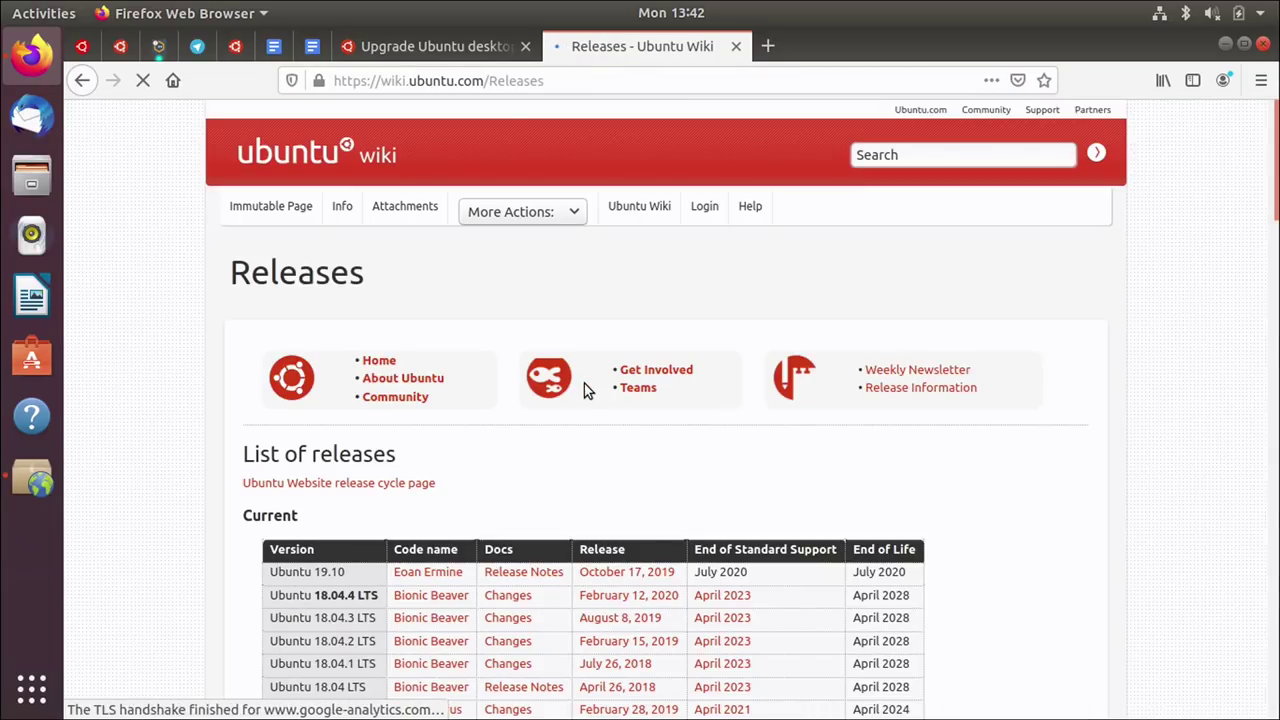
{"action": "scroll", "coordinate": [584, 383], "scroll_direction": "down", "scroll_amount": 3}
{"action": "key", "text": "ctrl+plus"}
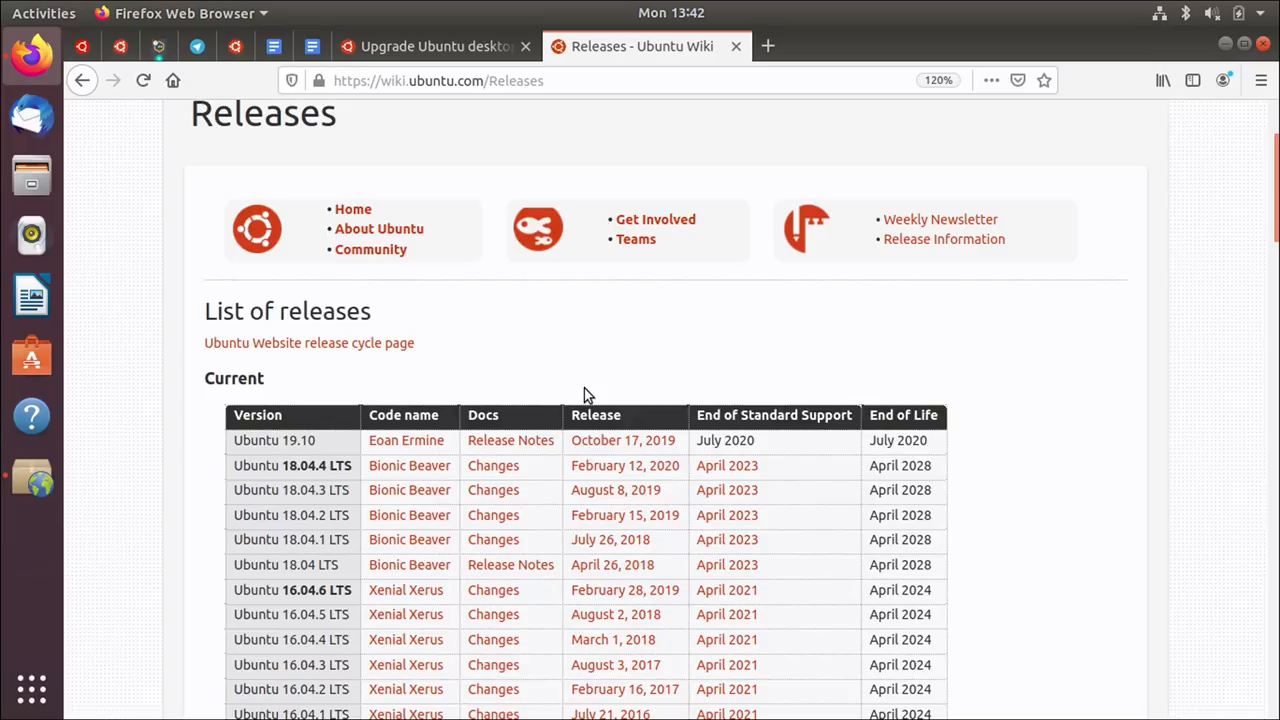
{"action": "key", "text": "ctrl+plus"}
{"action": "scroll", "coordinate": [584, 388], "scroll_direction": "down", "scroll_amount": 5}
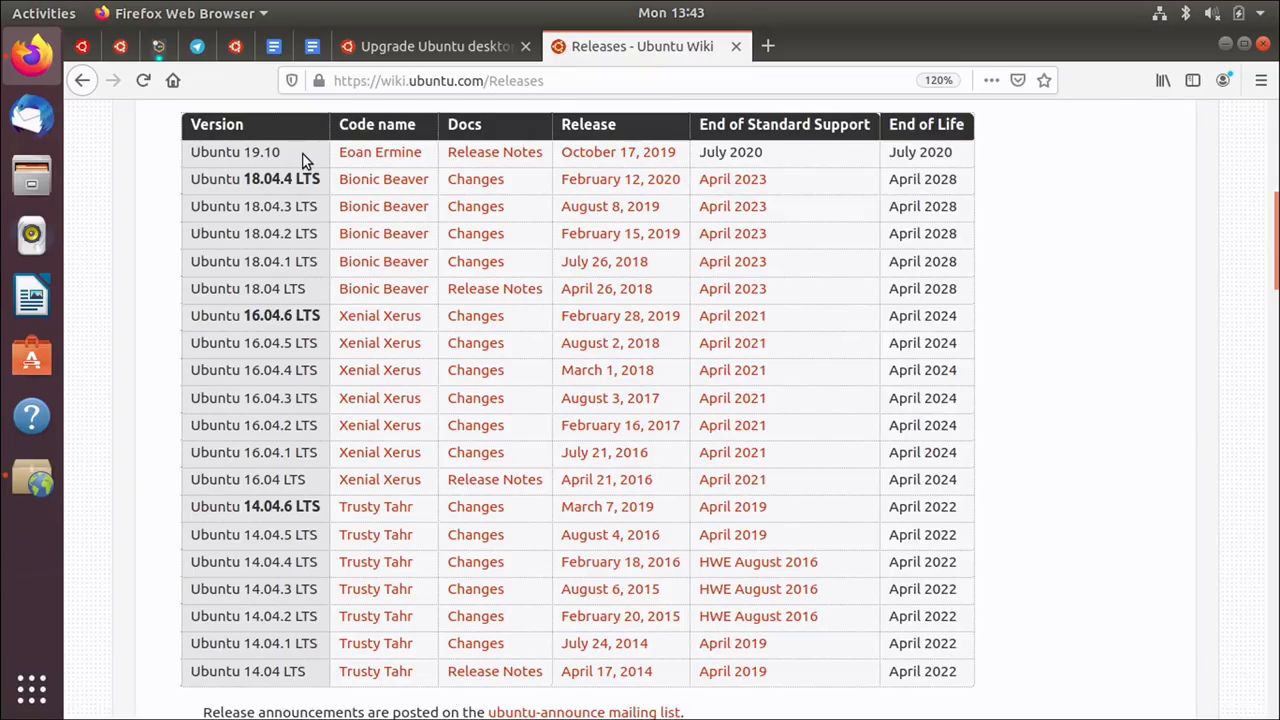
{"action": "scroll", "coordinate": [306, 160], "scroll_direction": "down", "scroll_amount": 5}
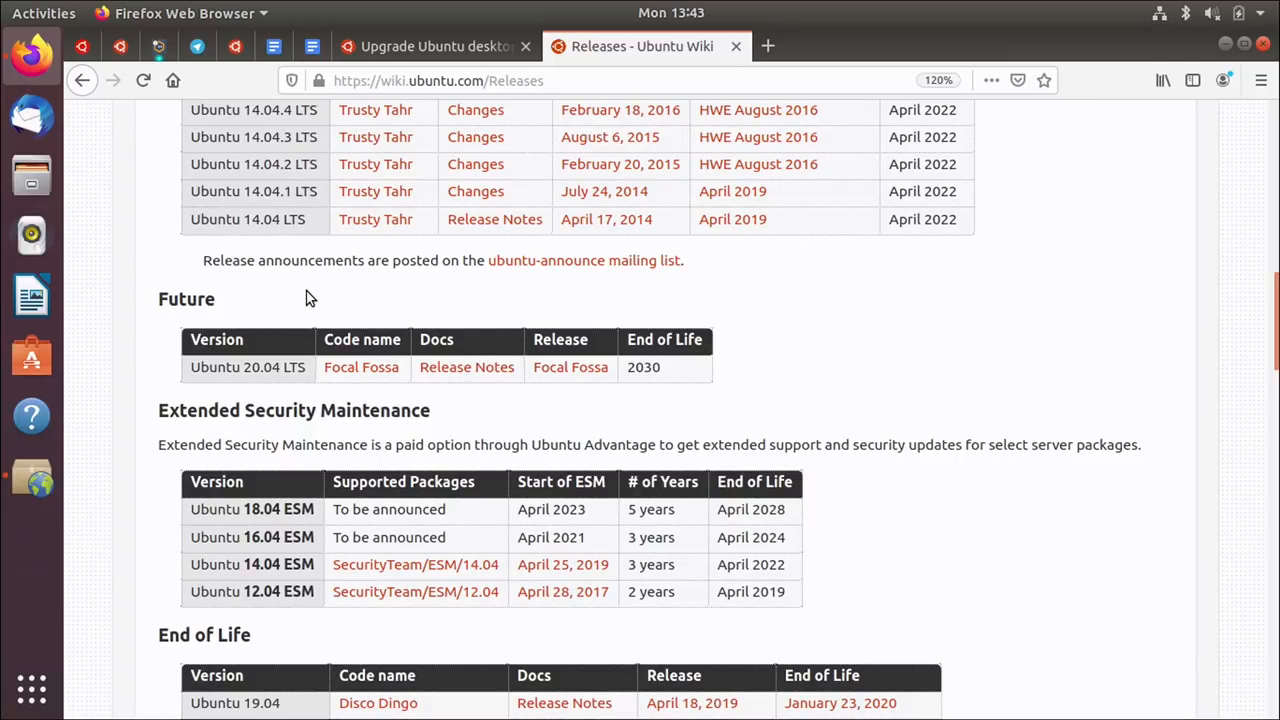
{"action": "scroll", "coordinate": [310, 298], "scroll_direction": "up", "scroll_amount": 5}
{"action": "scroll", "coordinate": [300, 280], "scroll_direction": "up", "scroll_amount": 5}
{"action": "scroll", "coordinate": [300, 280], "scroll_direction": "down", "scroll_amount": 8}
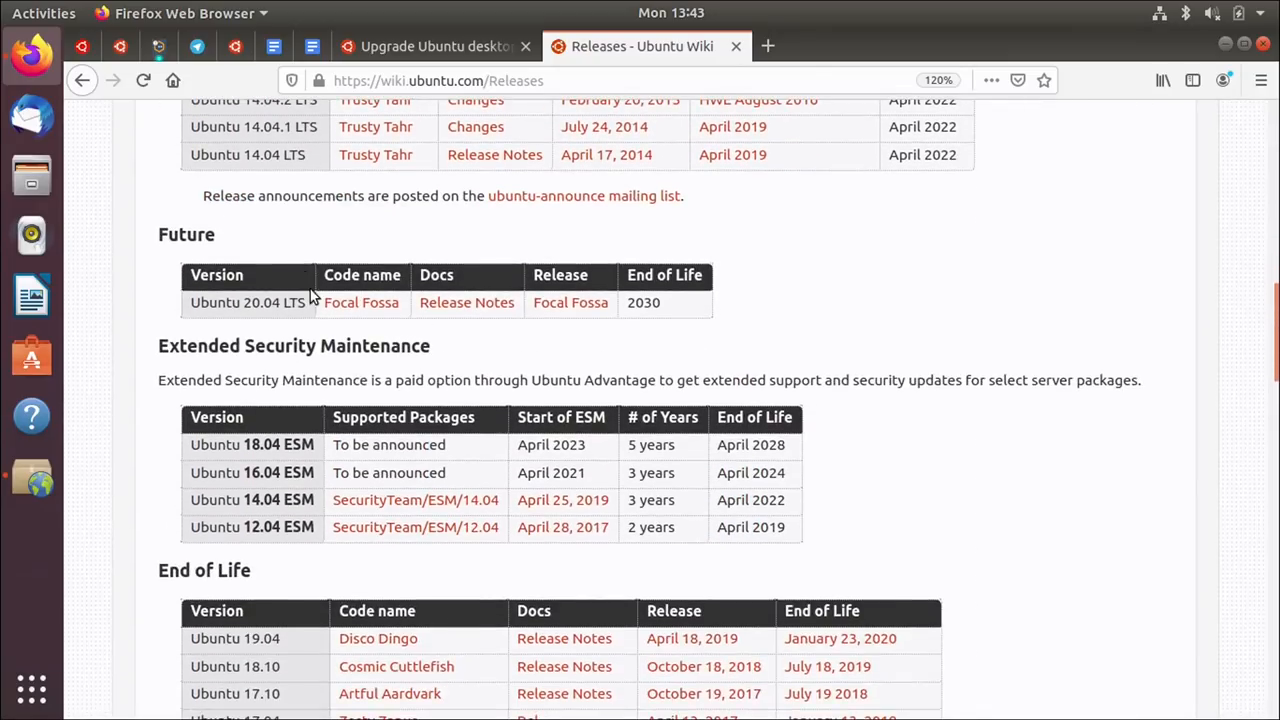
{"action": "scroll", "coordinate": [255, 505], "scroll_direction": "down", "scroll_amount": 3}
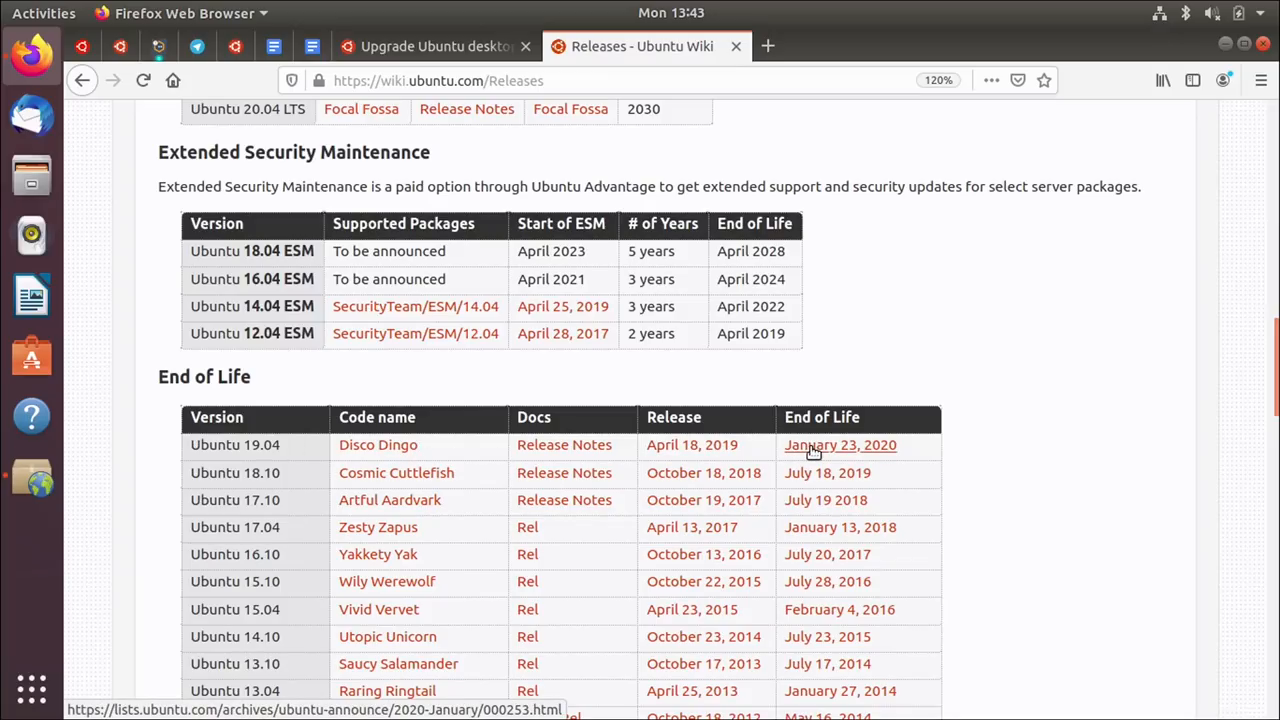
{"action": "scroll", "coordinate": [295, 452], "scroll_direction": "up", "scroll_amount": 3}
{"action": "scroll", "coordinate": [295, 452], "scroll_direction": "up", "scroll_amount": 5}
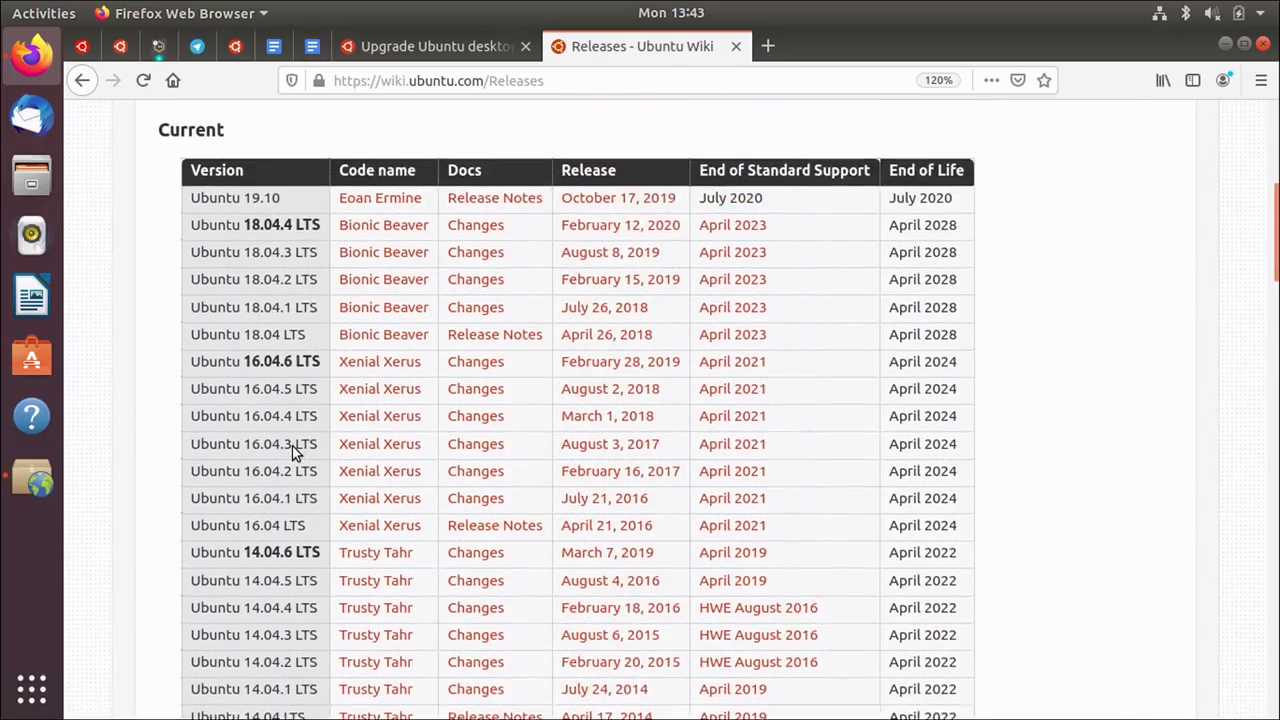
{"action": "scroll", "coordinate": [292, 450], "scroll_direction": "up", "scroll_amount": 1}
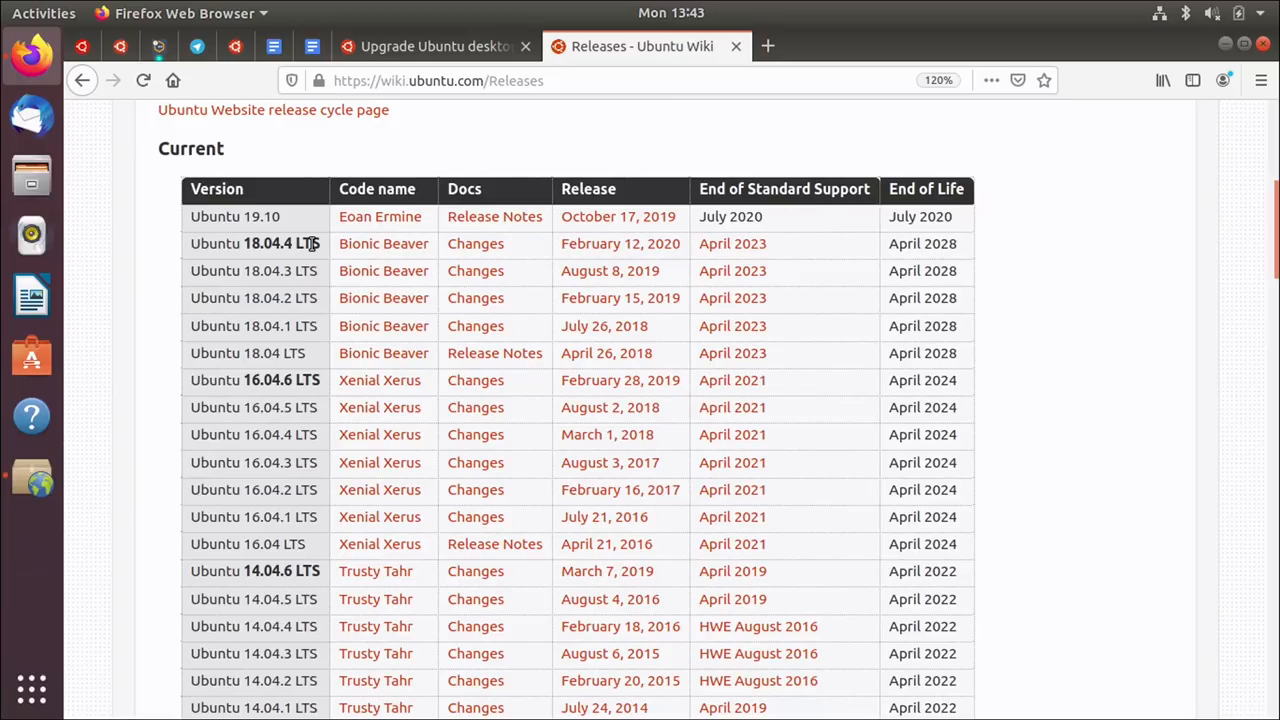
Step: Review the new-version notification choices in Software & Updates, keeping long-term support versions
{"action": "left_click", "coordinate": [20, 480]}
{"action": "left_click", "coordinate": [951, 483]}
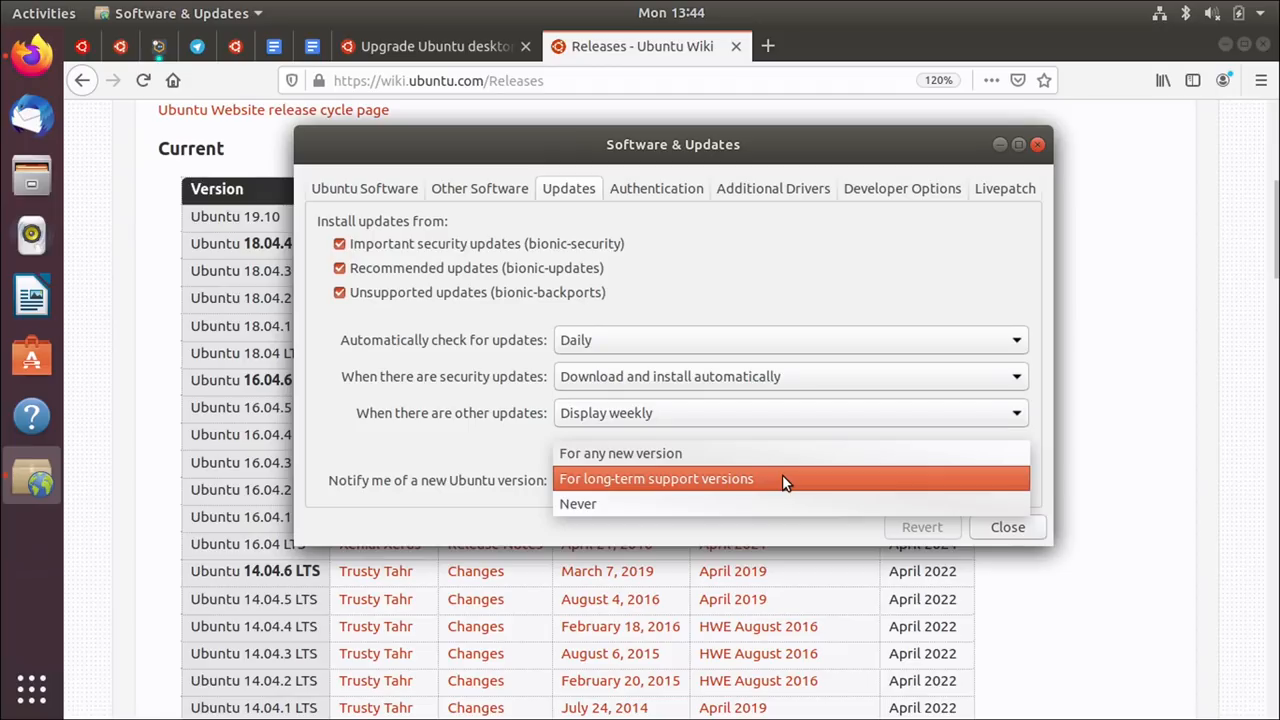
{"action": "left_click", "coordinate": [1194, 254]}
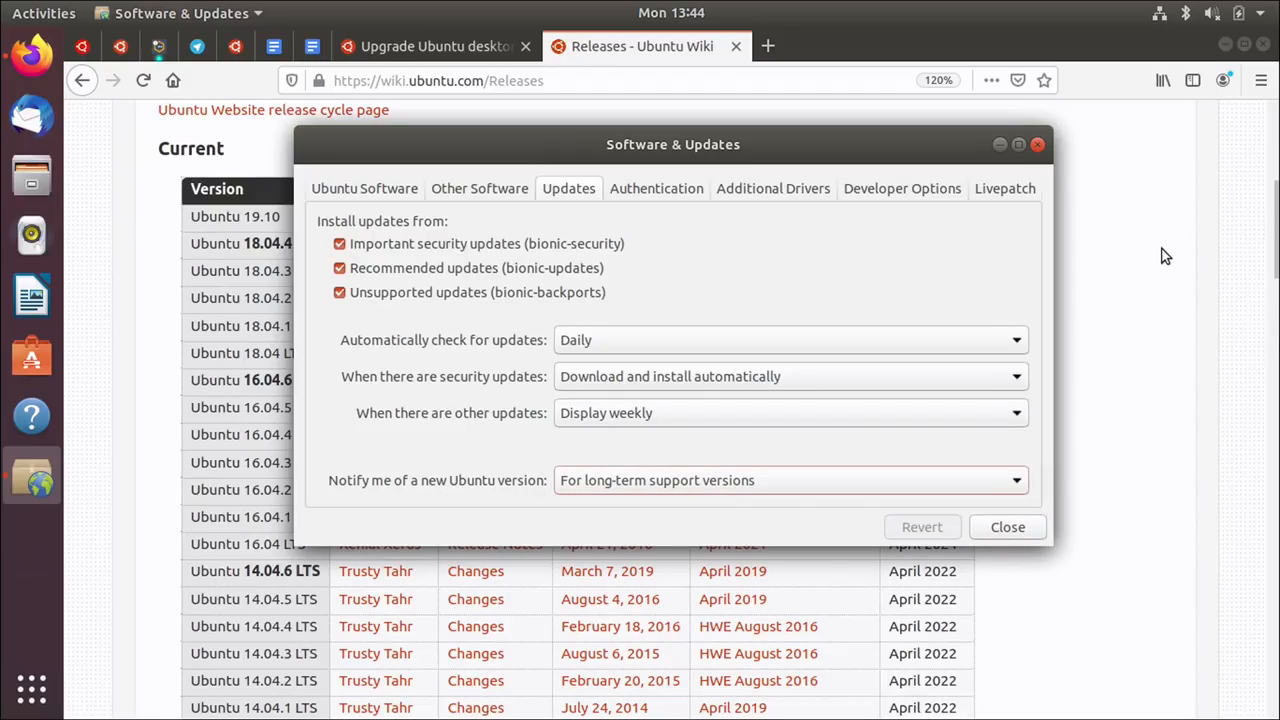
Step: On the wiki Releases page, highlight the 16.04.6, 18.04.1 and 18.04.4 version numbers in turn
{"action": "left_click", "coordinate": [910, 263]}
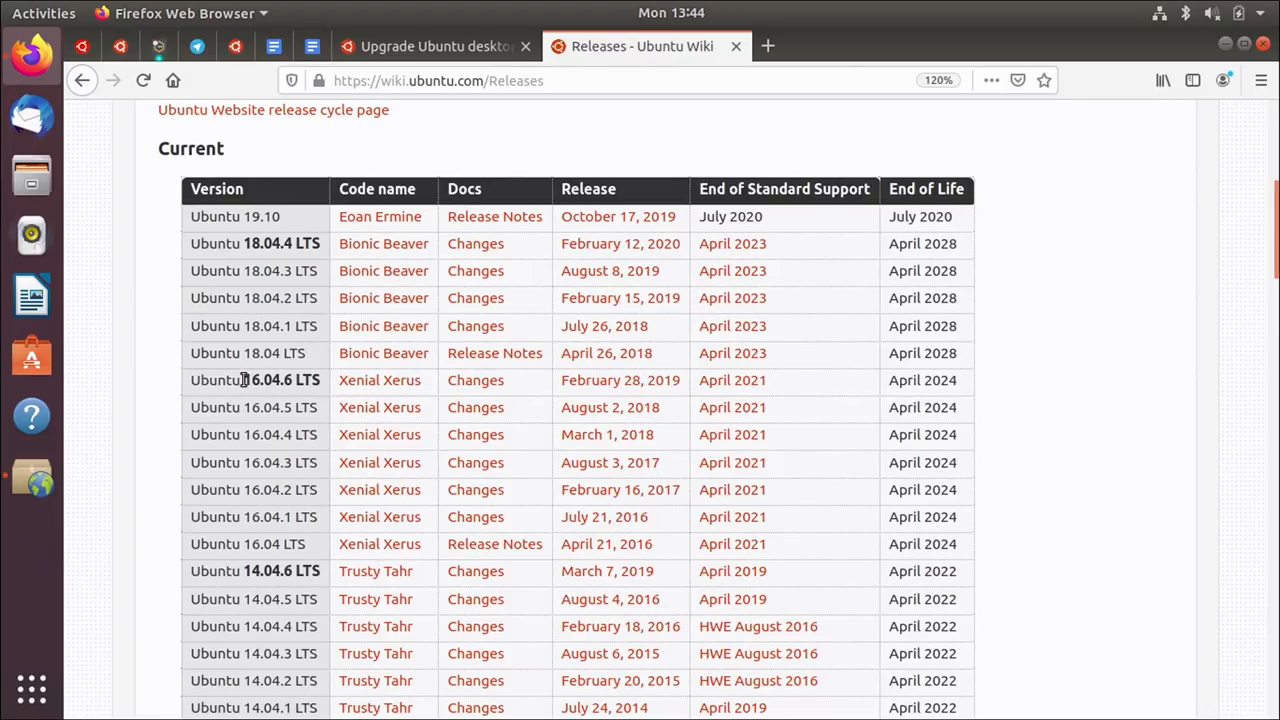
{"action": "left_click_drag", "start_coordinate": [243, 380], "coordinate": [325, 380]}
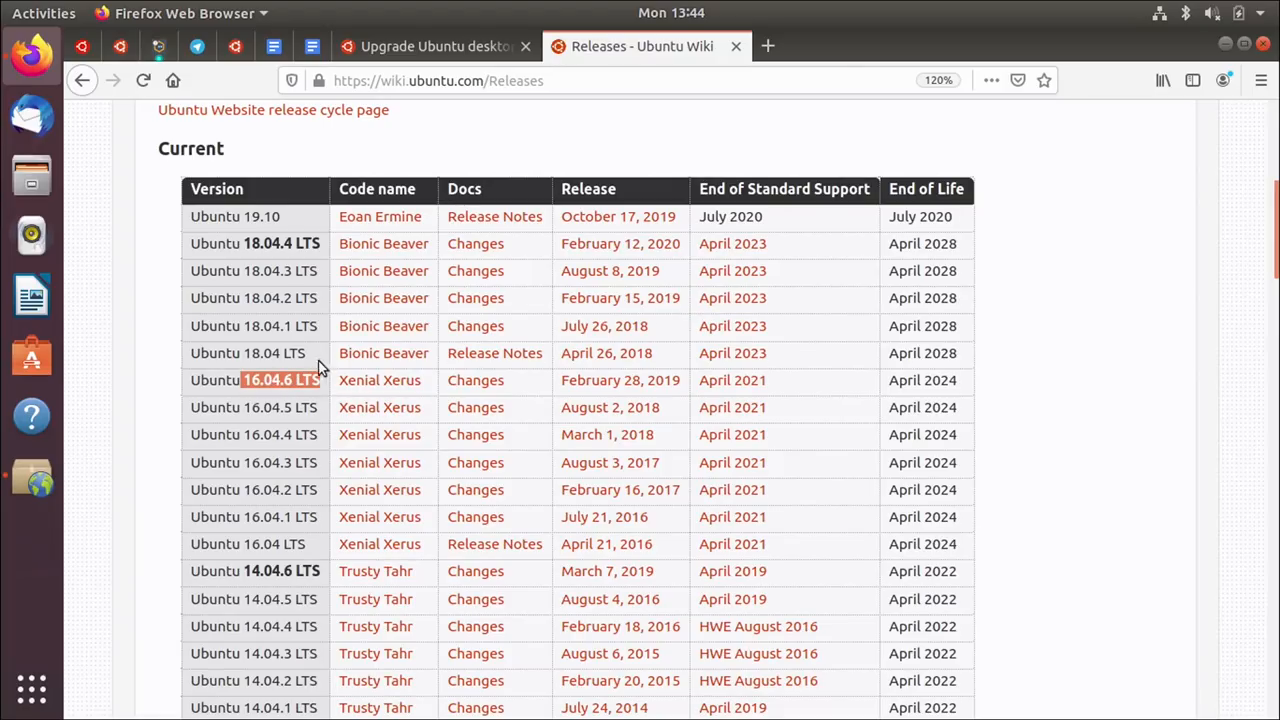
{"action": "left_click", "coordinate": [315, 355]}
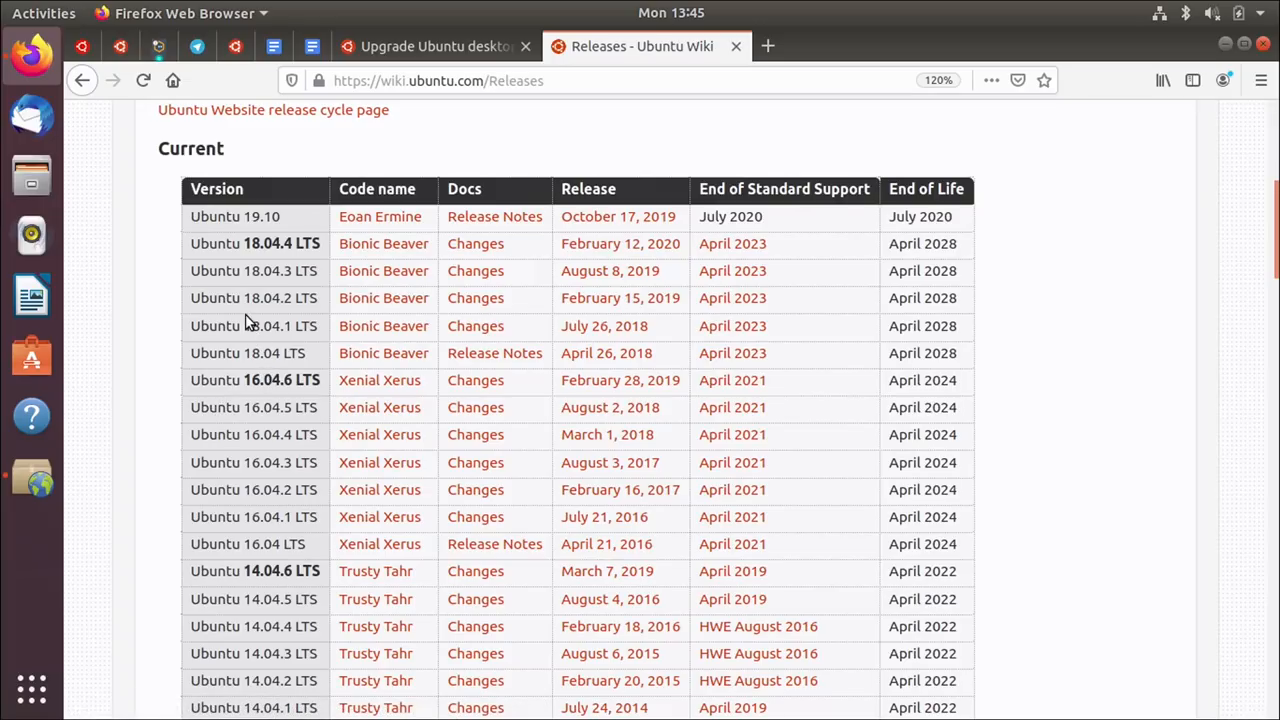
{"action": "left_click_drag", "start_coordinate": [244, 325], "coordinate": [310, 325]}
{"action": "left_click", "coordinate": [286, 326]}
{"action": "left_click_drag", "start_coordinate": [243, 244], "coordinate": [308, 248]}
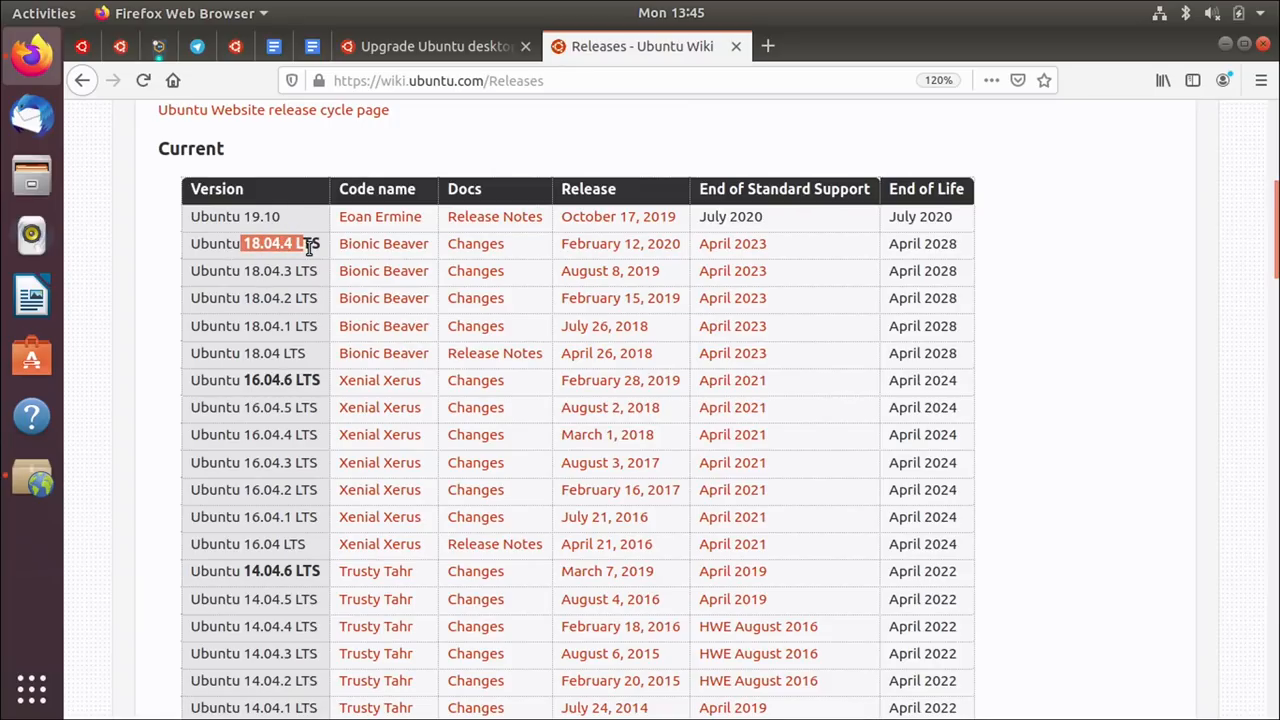
{"action": "left_click", "coordinate": [308, 248]}
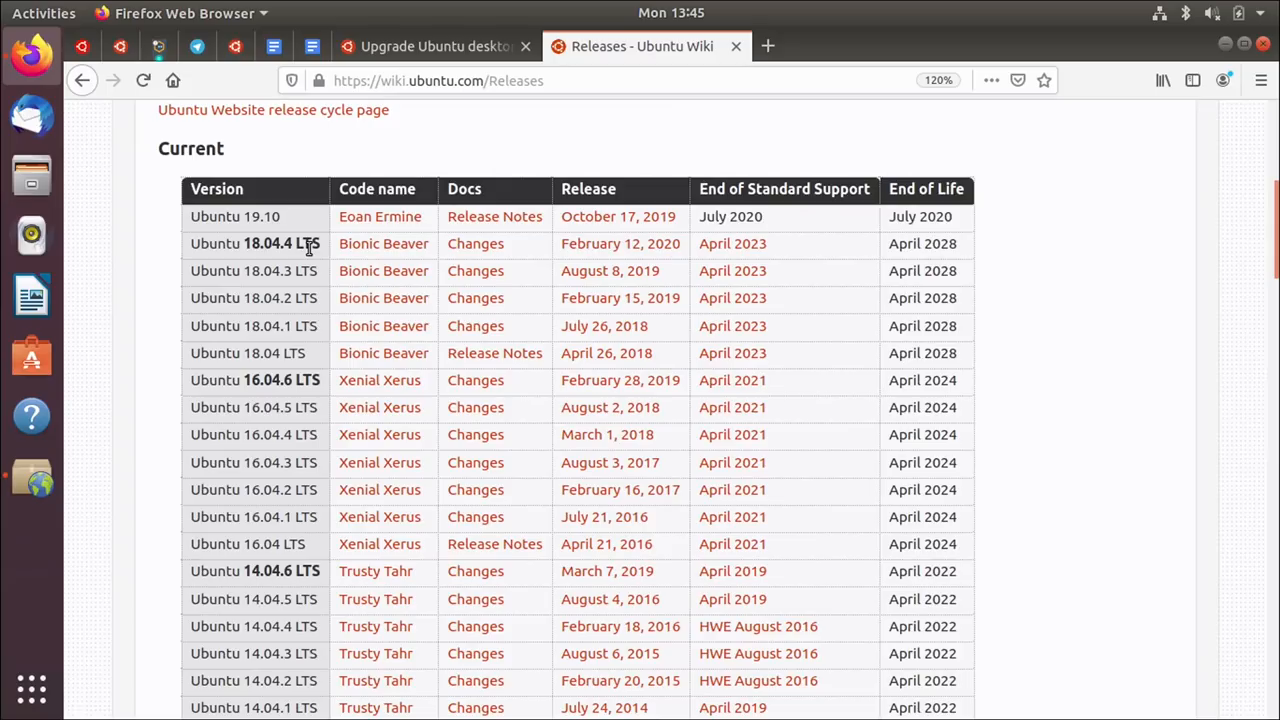
Step: Bring Software & Updates back up and close it
{"action": "left_click", "coordinate": [32, 480]}
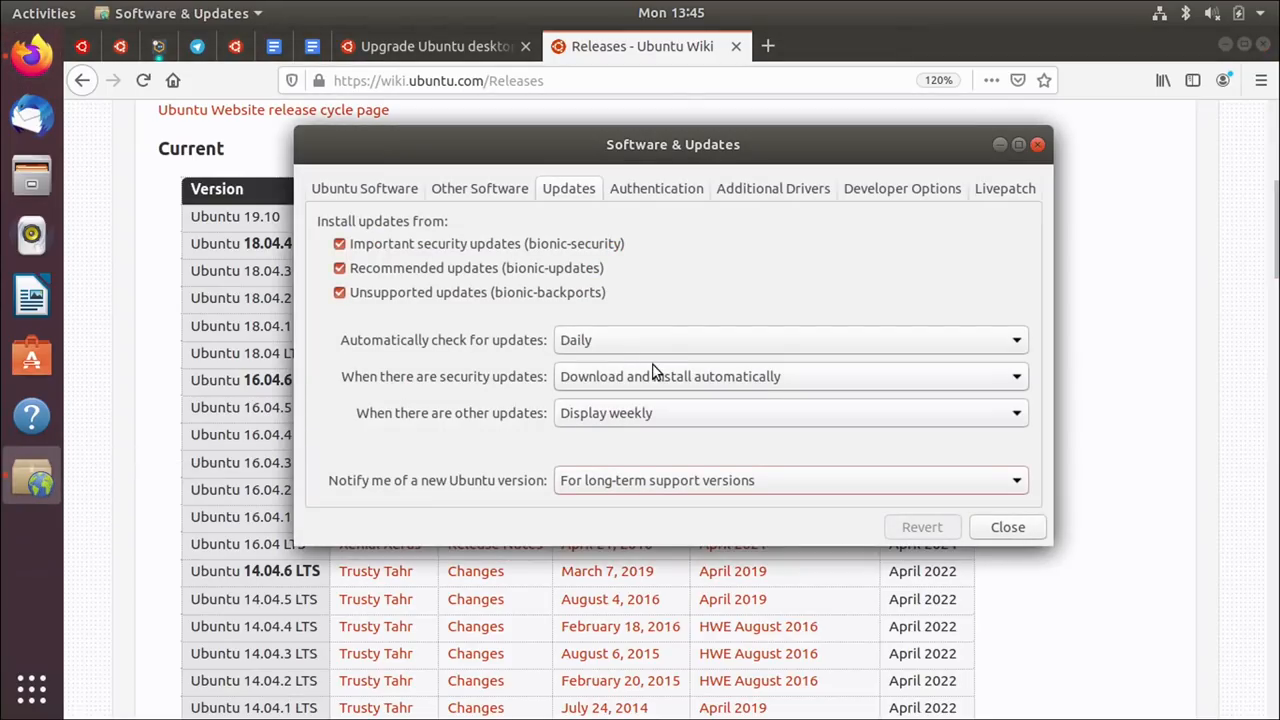
{"action": "left_click", "coordinate": [999, 533]}
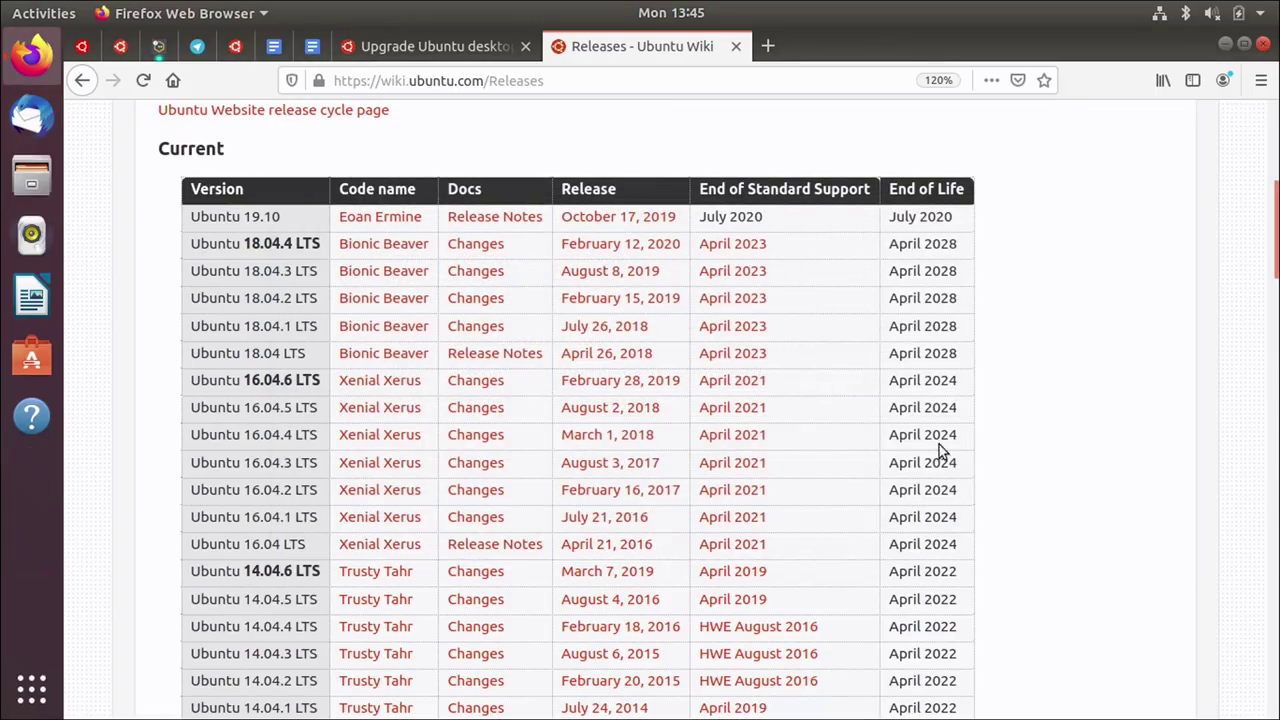
Step: Return to the upgrade tutorial's 'If no upgrade appears' section and highlight its 16.04 LTS note
{"action": "left_click", "coordinate": [418, 46]}
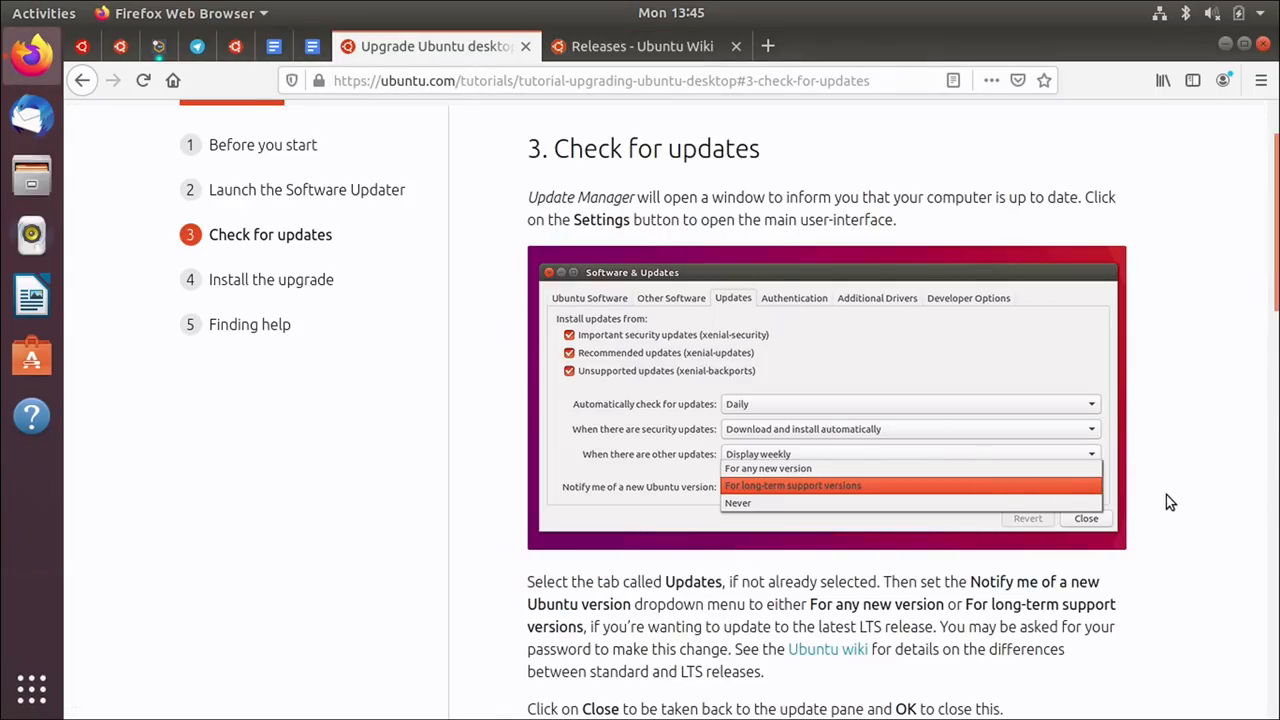
{"action": "scroll", "coordinate": [1171, 502], "scroll_direction": "down", "scroll_amount": 4}
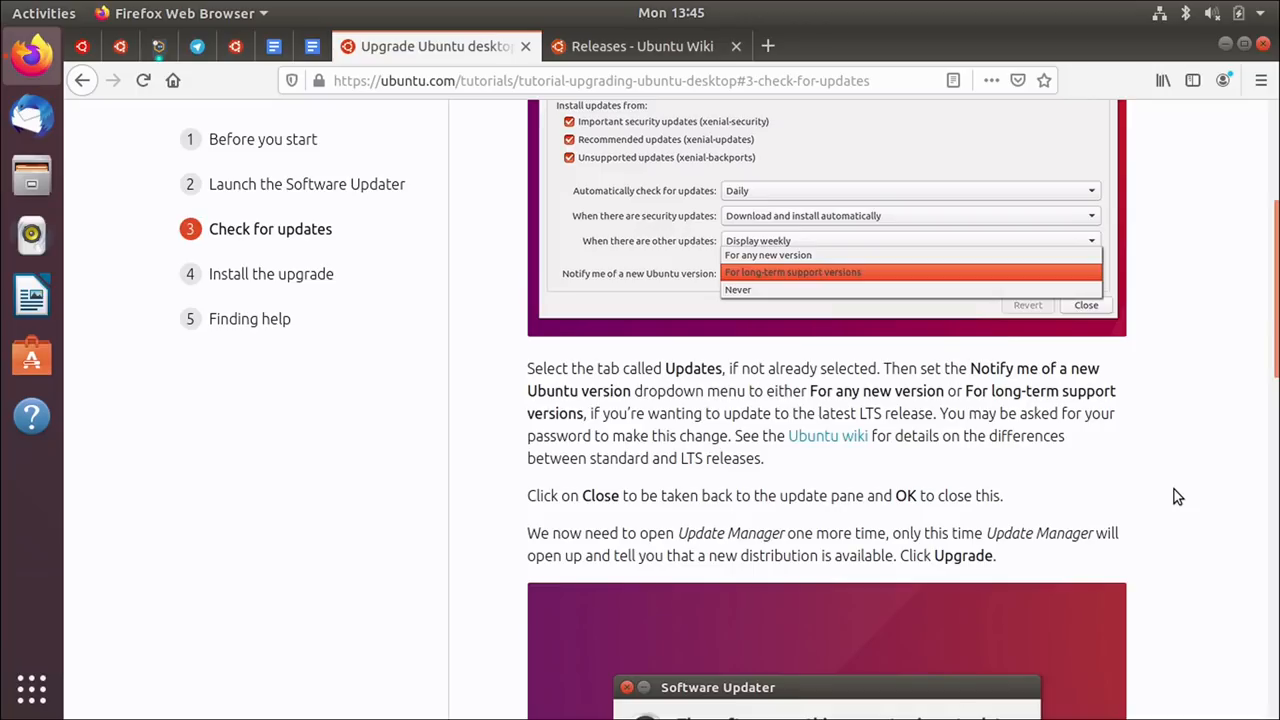
{"action": "scroll", "coordinate": [1174, 489], "scroll_direction": "down", "scroll_amount": 7}
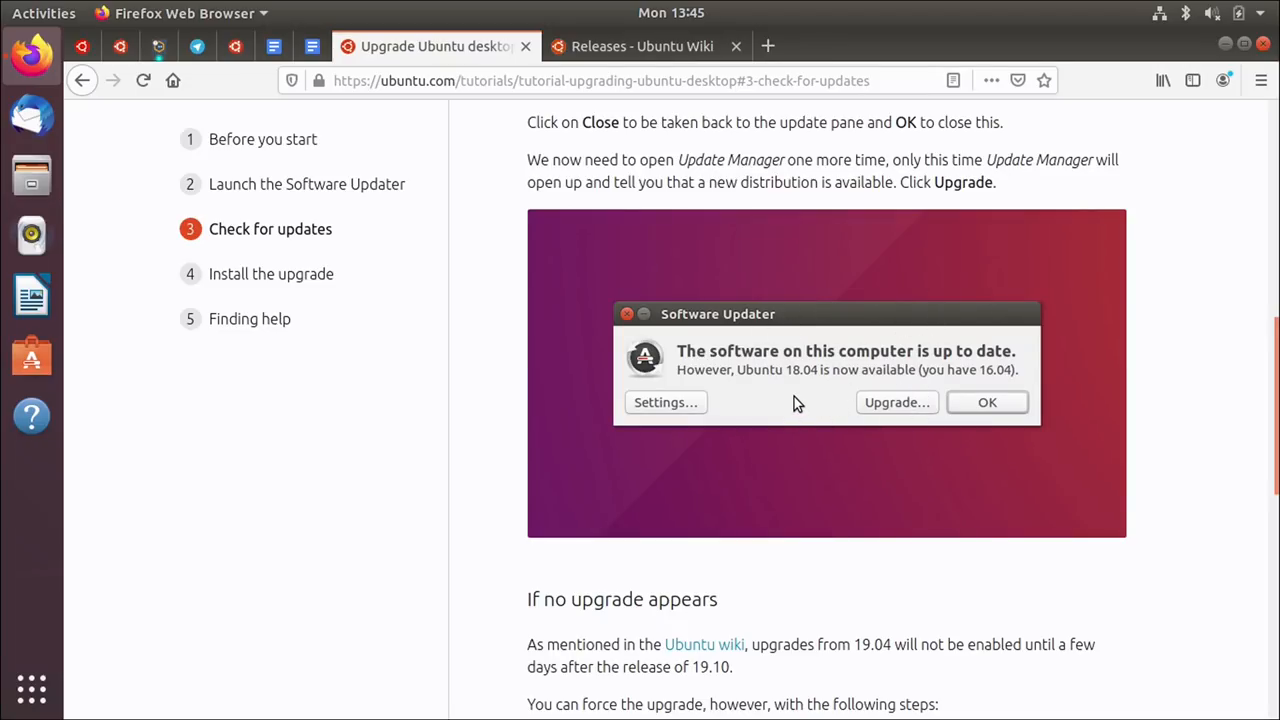
{"action": "scroll", "coordinate": [794, 397], "scroll_direction": "down", "scroll_amount": 5}
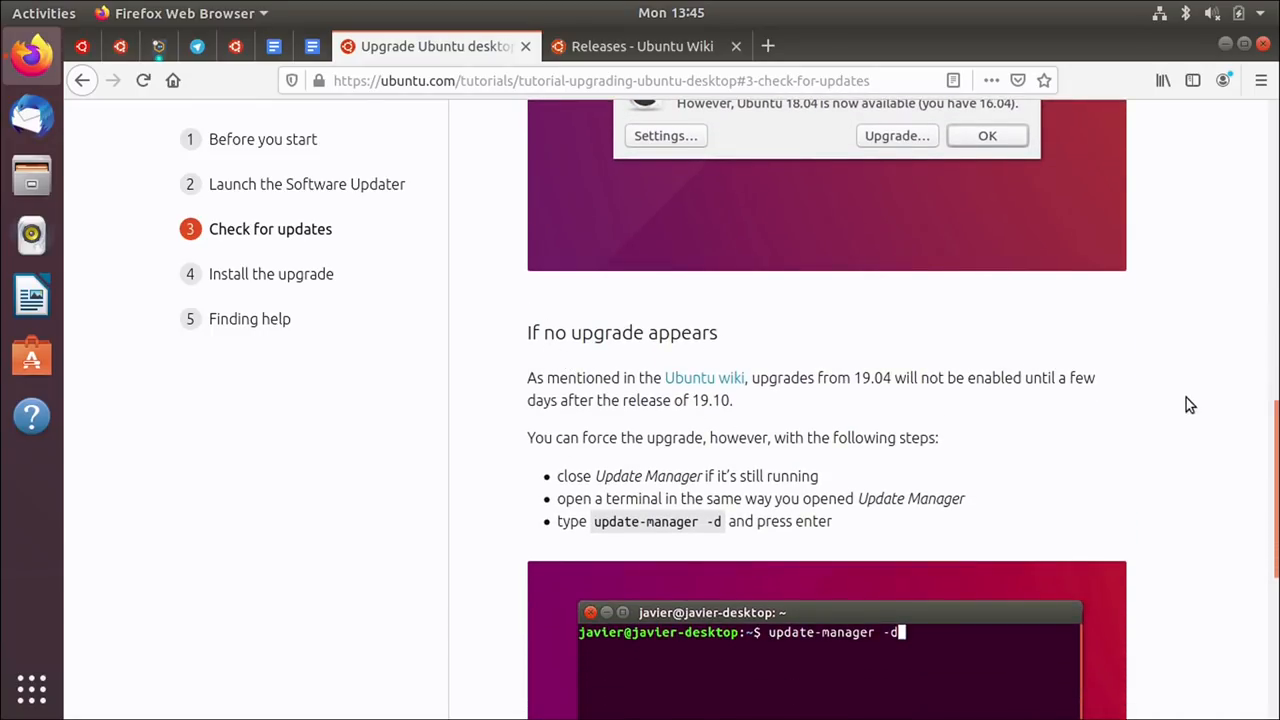
{"action": "scroll", "coordinate": [1186, 400], "scroll_direction": "down", "scroll_amount": 4}
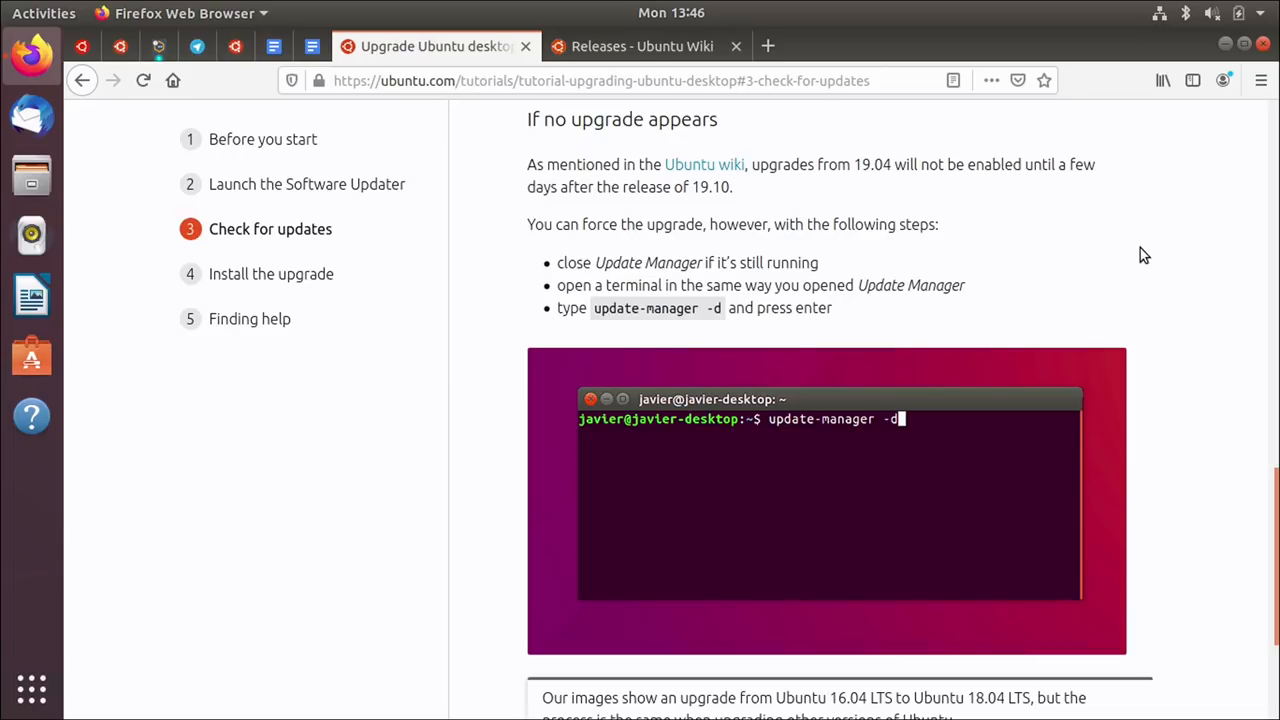
{"action": "scroll", "coordinate": [1144, 255], "scroll_direction": "down", "scroll_amount": 2}
{"action": "scroll", "coordinate": [1144, 255], "scroll_direction": "down", "scroll_amount": 1}
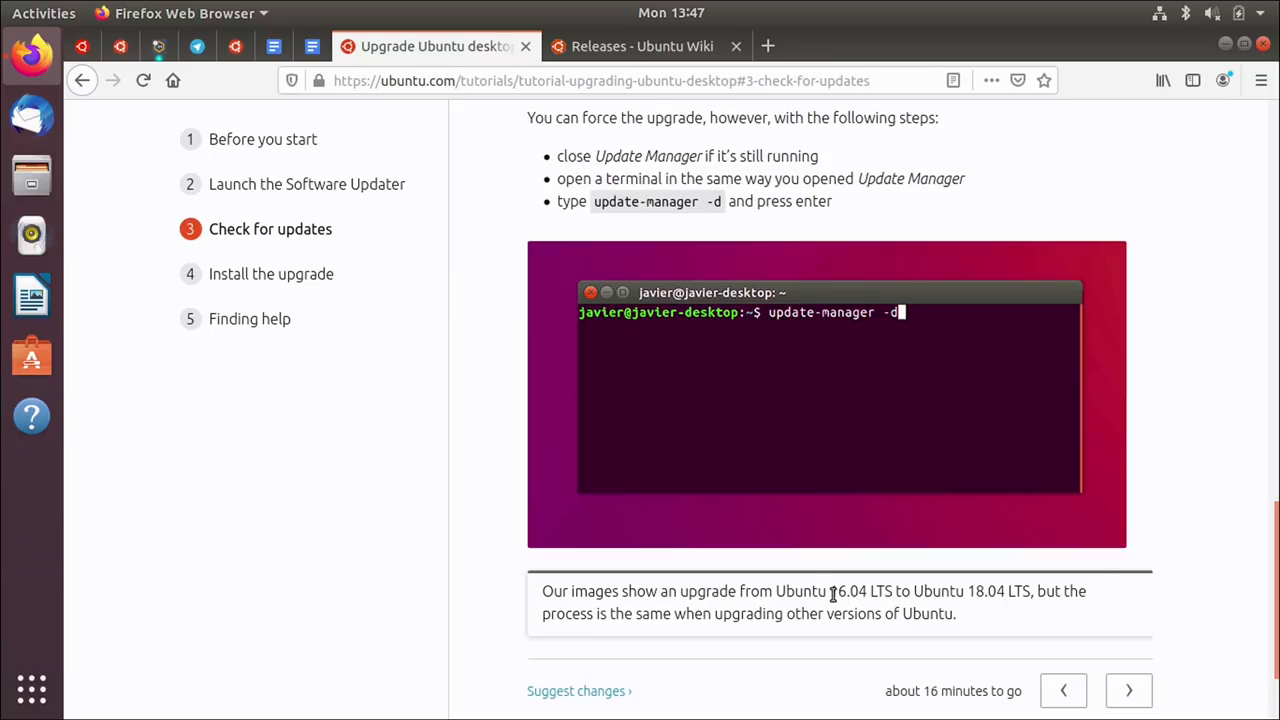
{"action": "left_click_drag", "start_coordinate": [832, 593], "coordinate": [903, 593]}
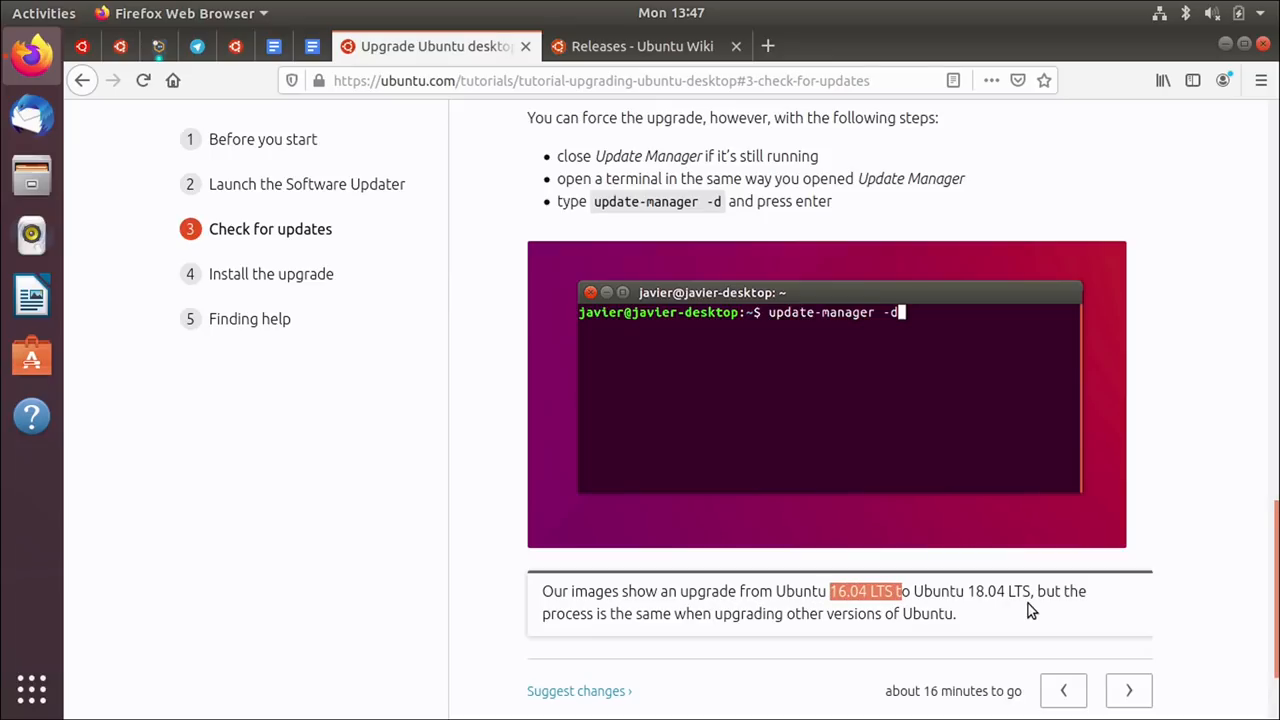
{"action": "left_click", "coordinate": [975, 632]}
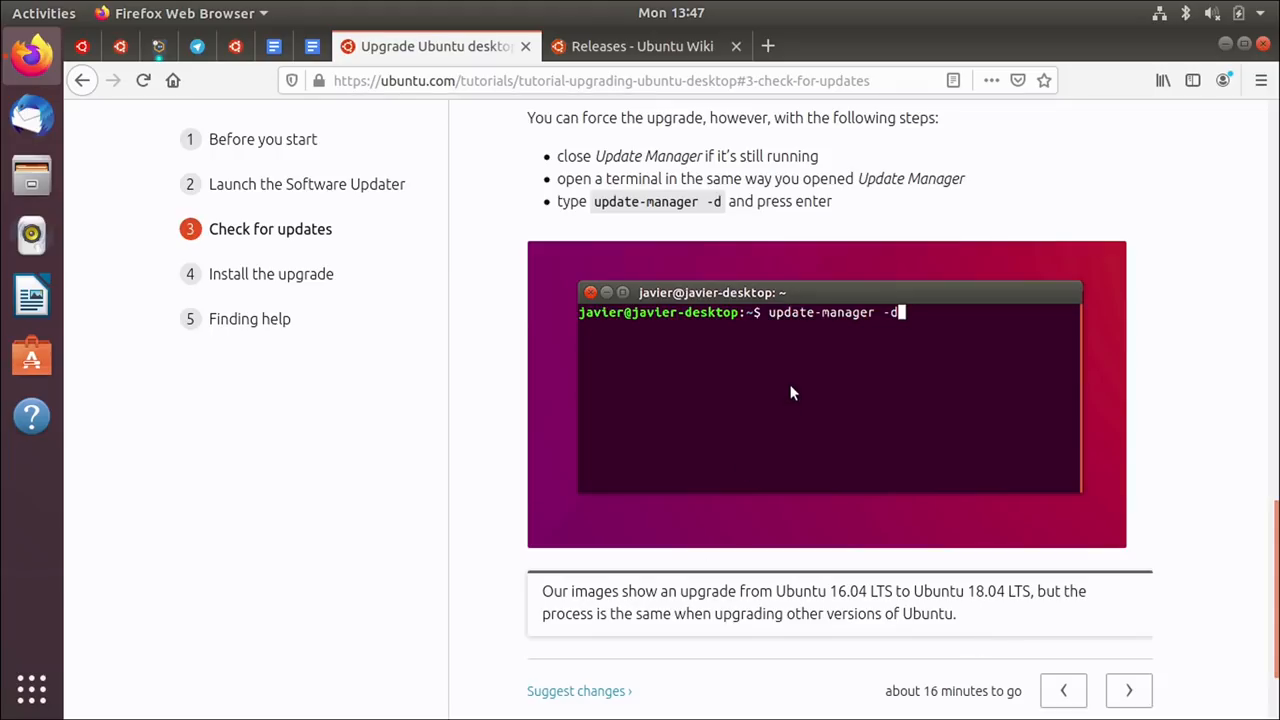
Step: Run update-manager -d in a new terminal, centre the resulting updater notice and hide the terminal
{"action": "key", "text": "ctrl+alt+t"}
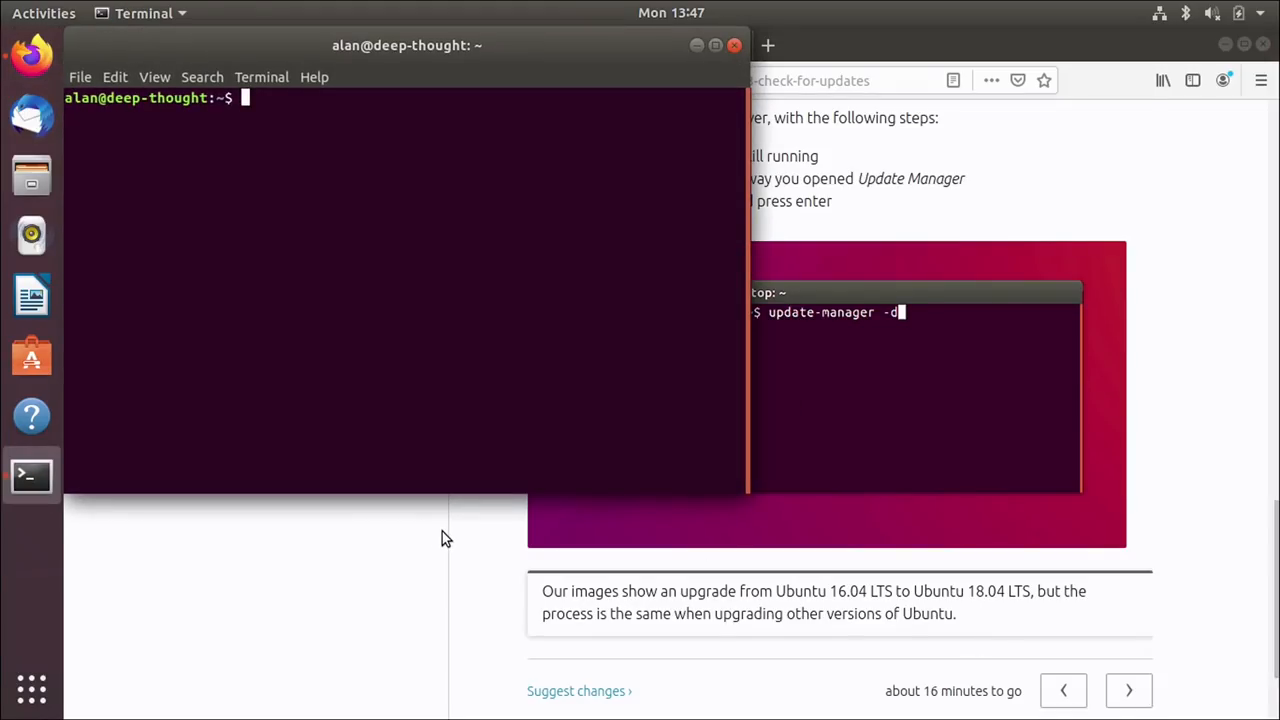
{"action": "type", "text": "updat"}
{"action": "type", "text": "e-"}
{"action": "type", "text": "manager -d"}
{"action": "key", "text": "Return"}
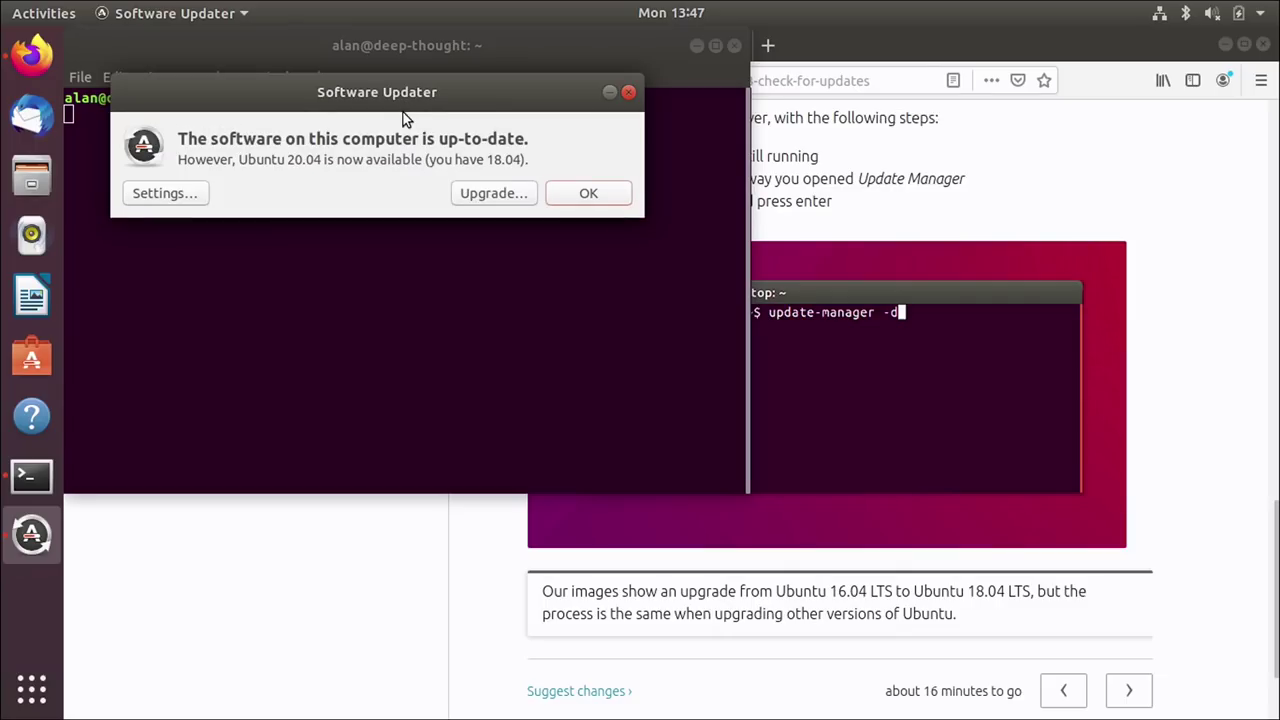
{"action": "left_click_drag", "start_coordinate": [425, 95], "coordinate": [690, 378]}
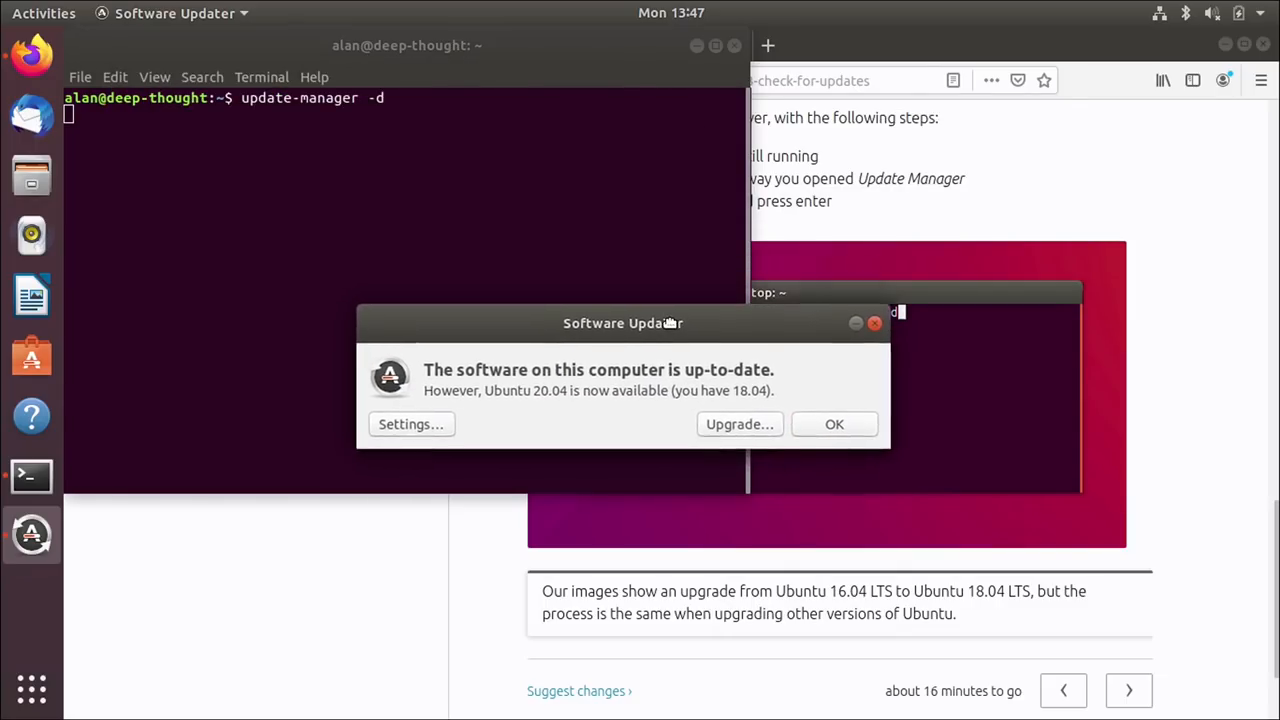
{"action": "scroll", "coordinate": [1170, 290], "scroll_direction": "up", "scroll_amount": 5}
{"action": "scroll", "coordinate": [1170, 290], "scroll_direction": "up", "scroll_amount": 5}
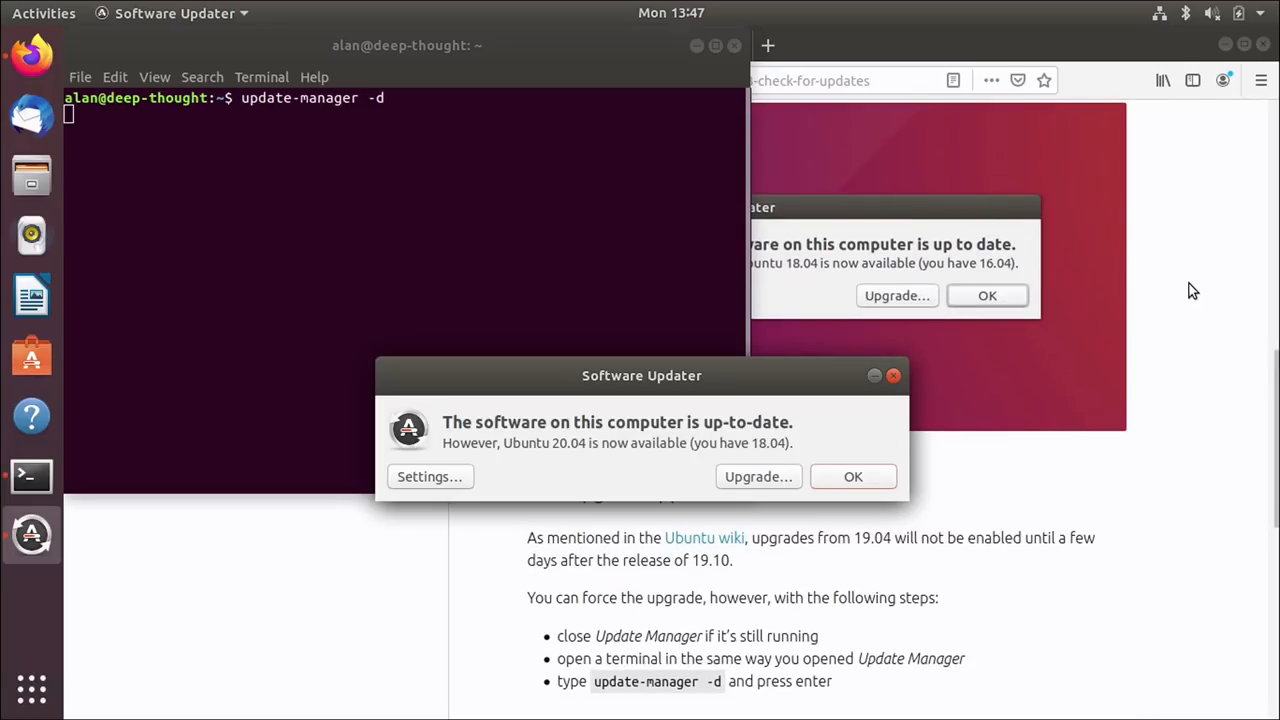
{"action": "left_click", "coordinate": [695, 46]}
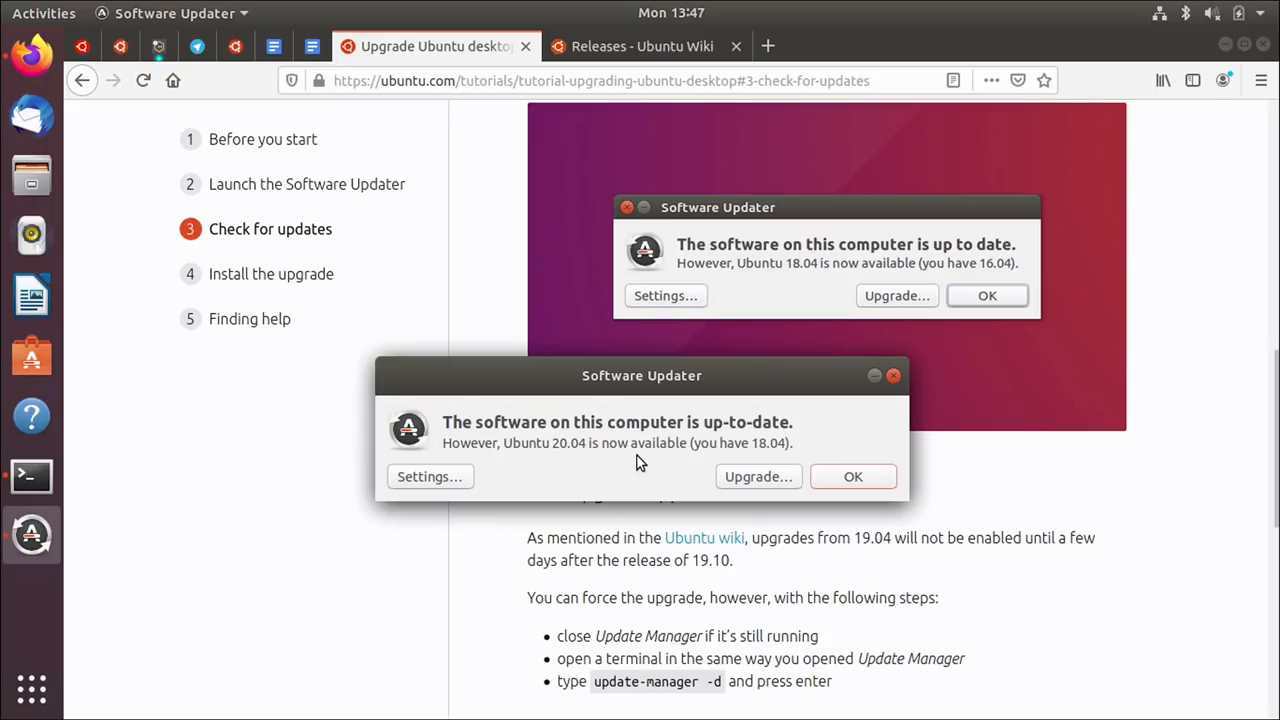
{"action": "scroll", "coordinate": [1005, 547], "scroll_direction": "down", "scroll_amount": 5}
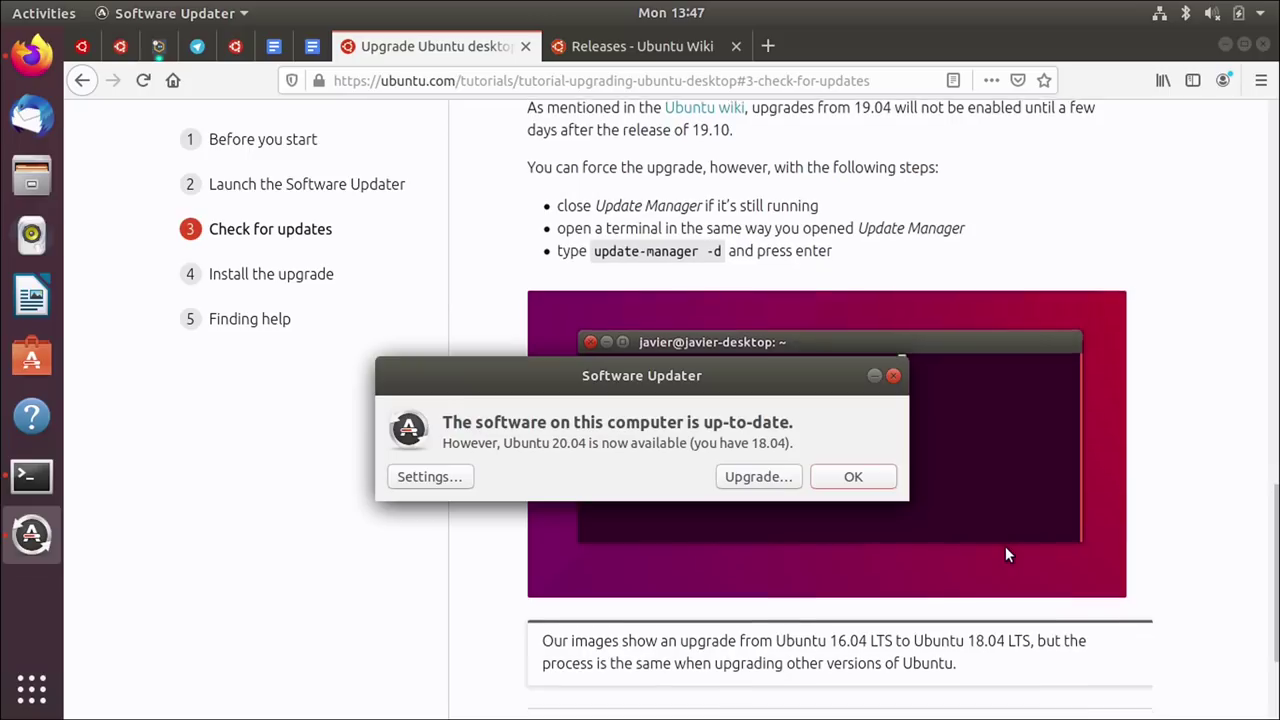
{"action": "scroll", "coordinate": [1005, 547], "scroll_direction": "down", "scroll_amount": 3}
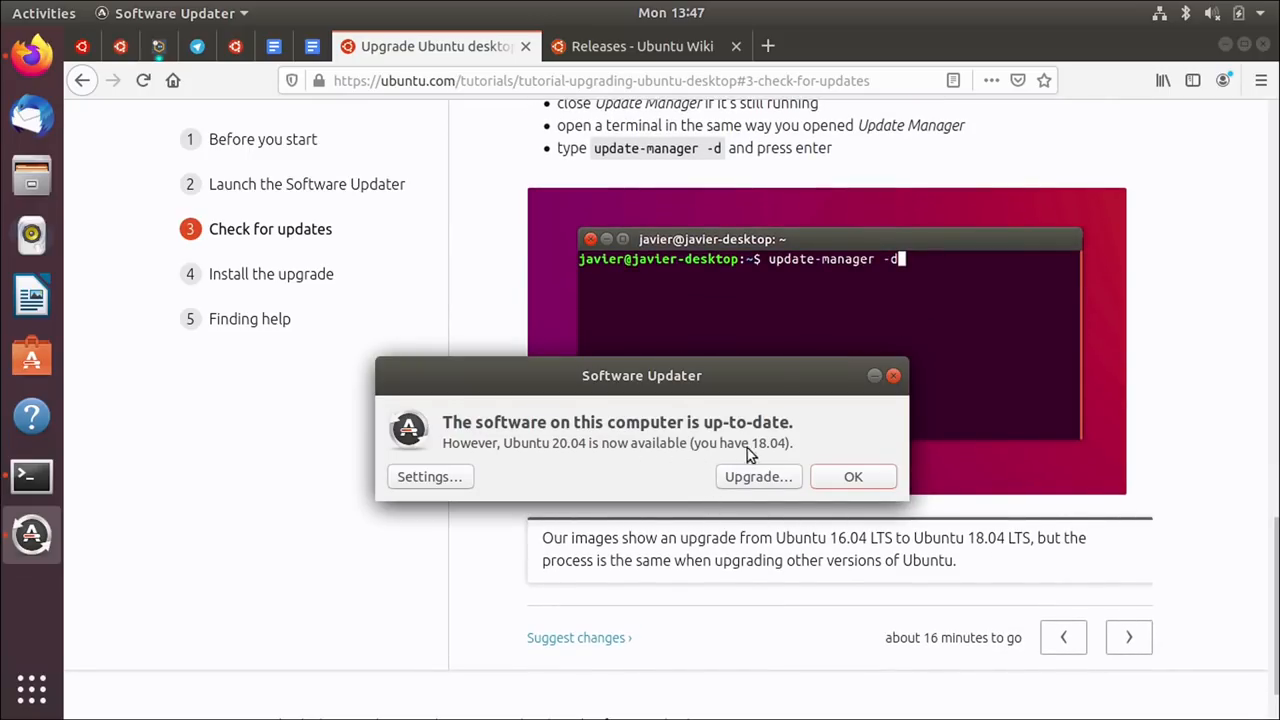
Step: Start the upgrade to Ubuntu 20.04 and authenticate with the password
{"action": "left_click", "coordinate": [757, 476]}
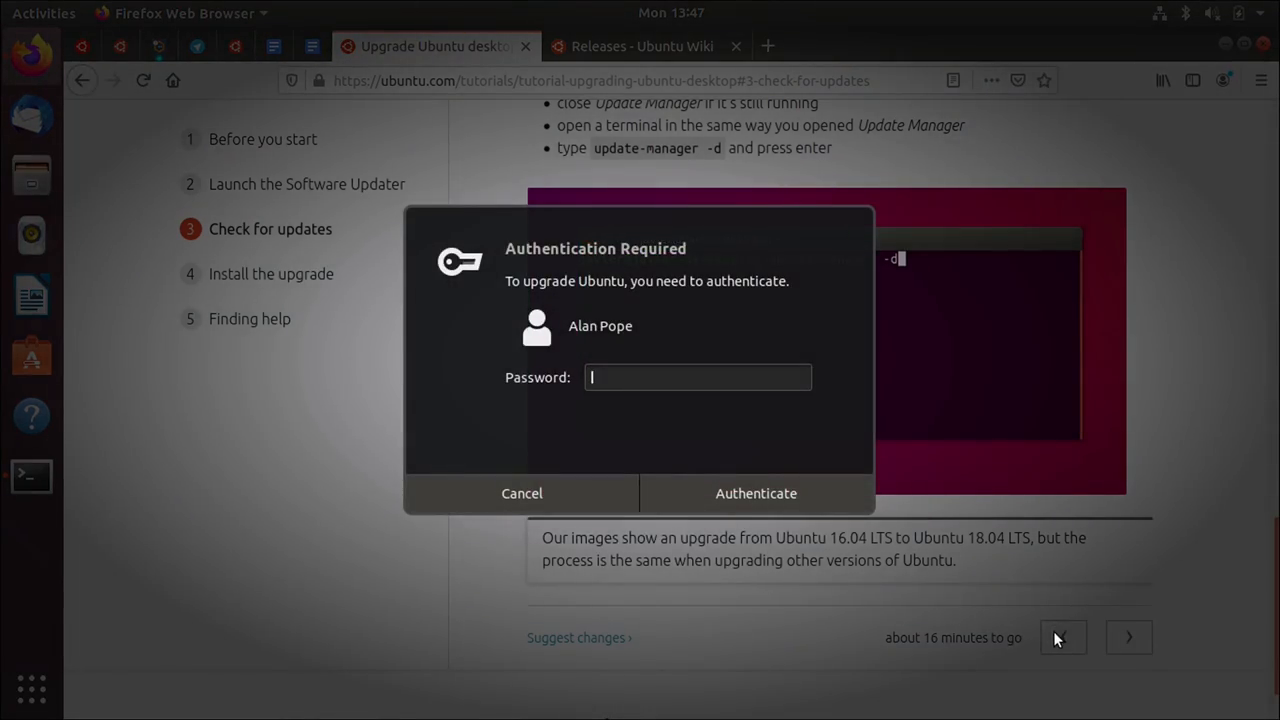
{"action": "type", "text": "***********"}
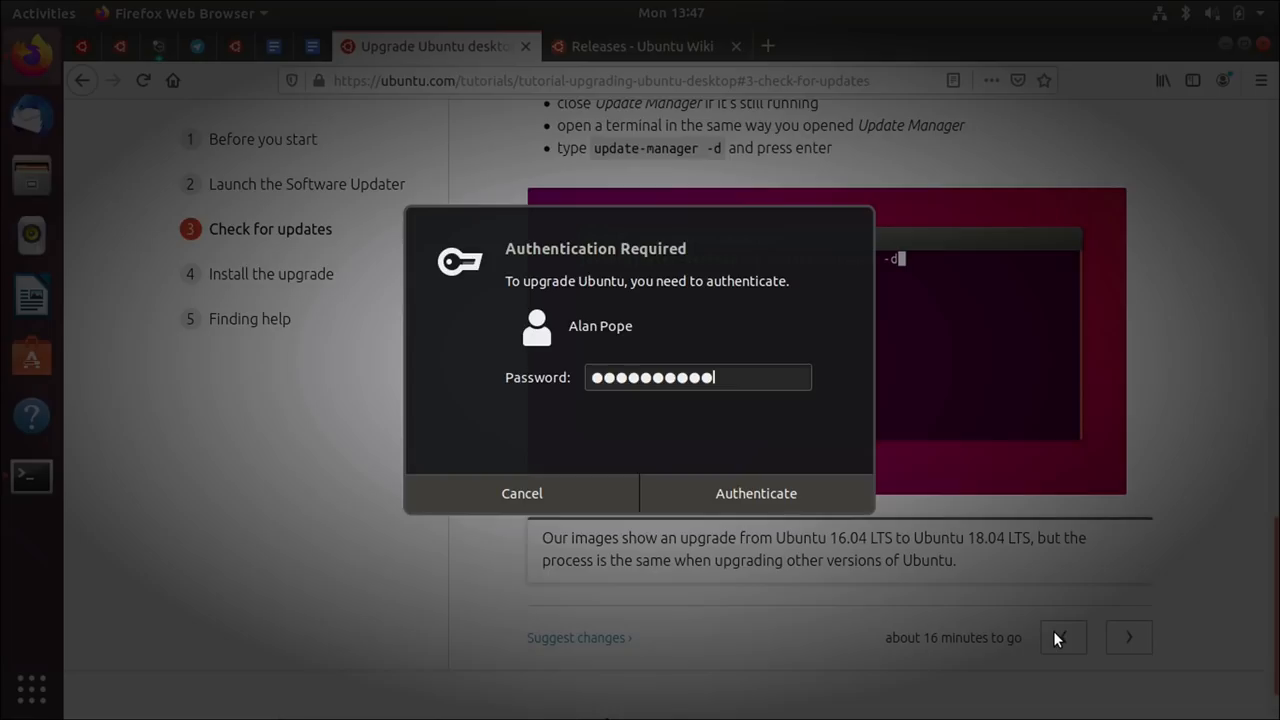
{"action": "key", "text": "Return"}
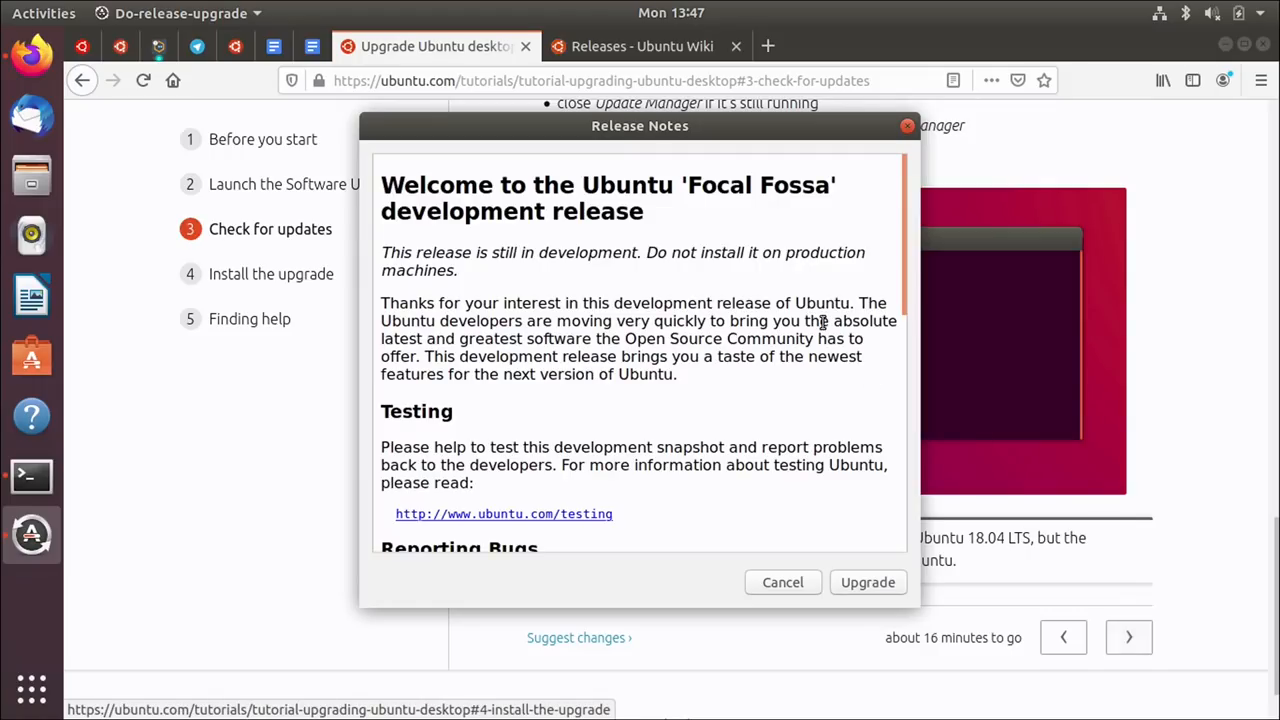
{"action": "scroll", "coordinate": [758, 325], "scroll_direction": "down", "scroll_amount": 4}
{"action": "scroll", "coordinate": [758, 325], "scroll_direction": "down", "scroll_amount": 2}
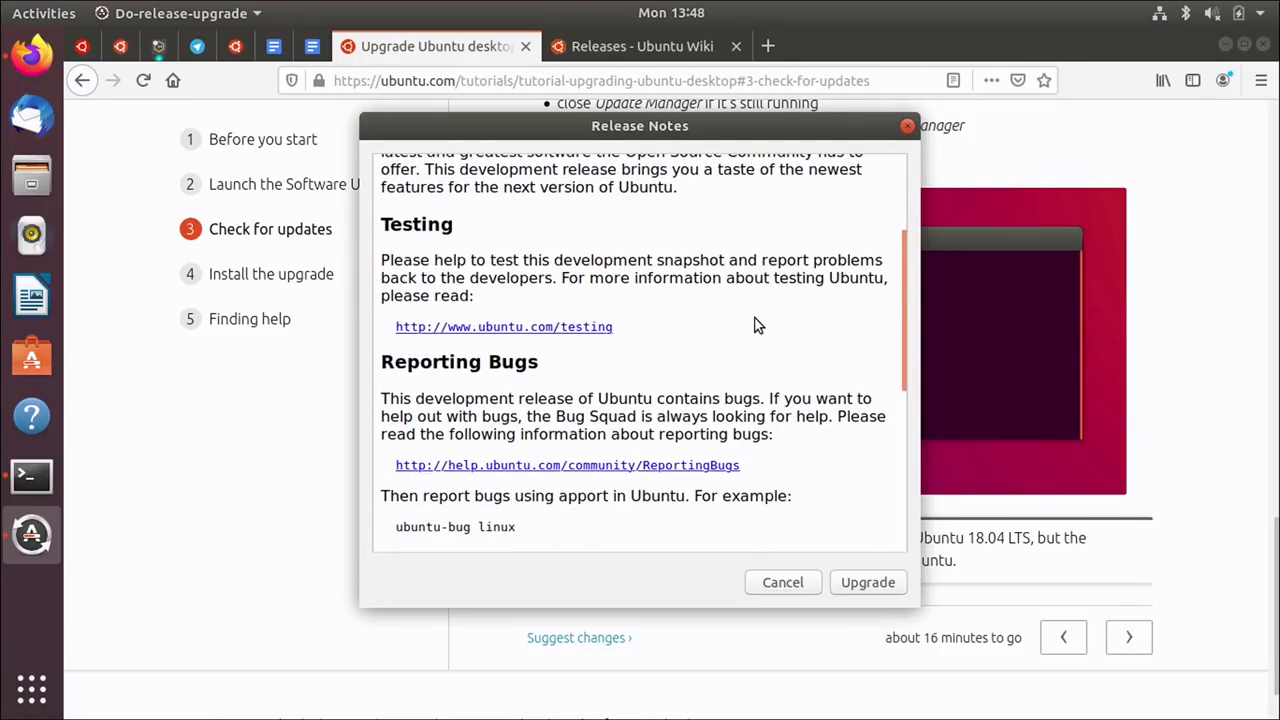
{"action": "scroll", "coordinate": [758, 325], "scroll_direction": "up", "scroll_amount": 4}
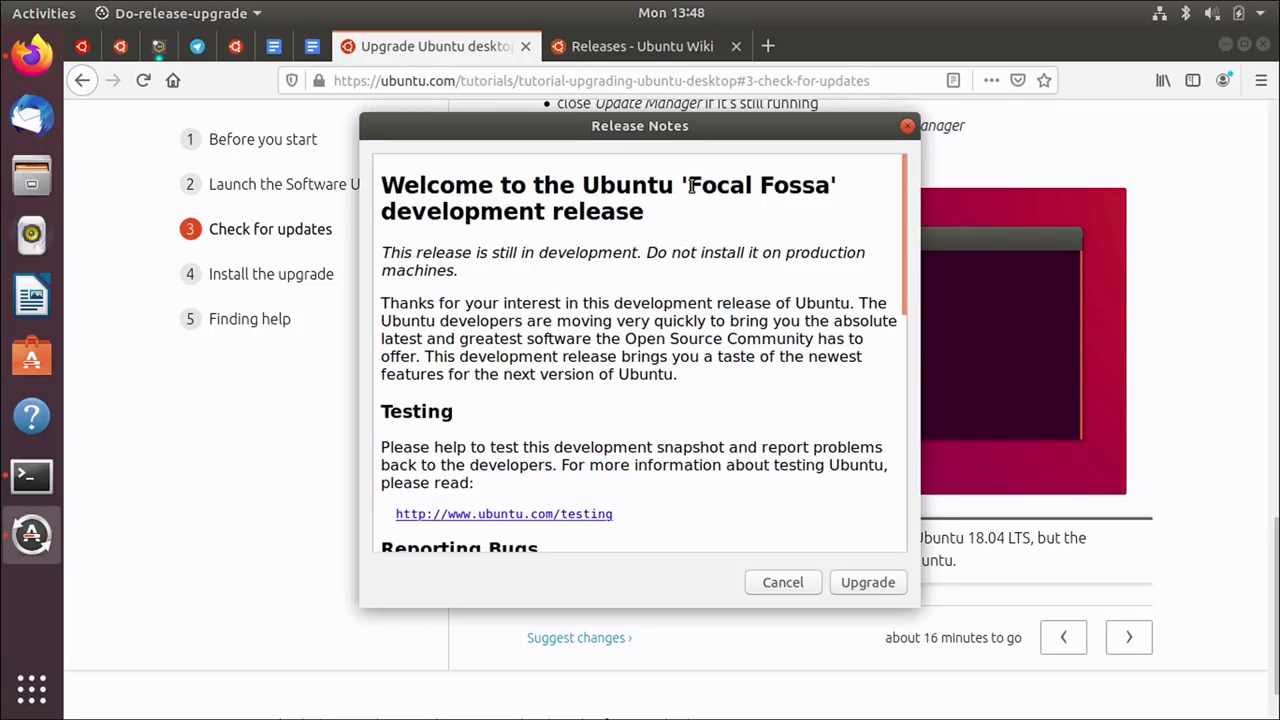
Step: Read the Focal Fossa release name and the in-development warning paragraph in the Release Notes
{"action": "left_click_drag", "start_coordinate": [688, 185], "coordinate": [830, 187]}
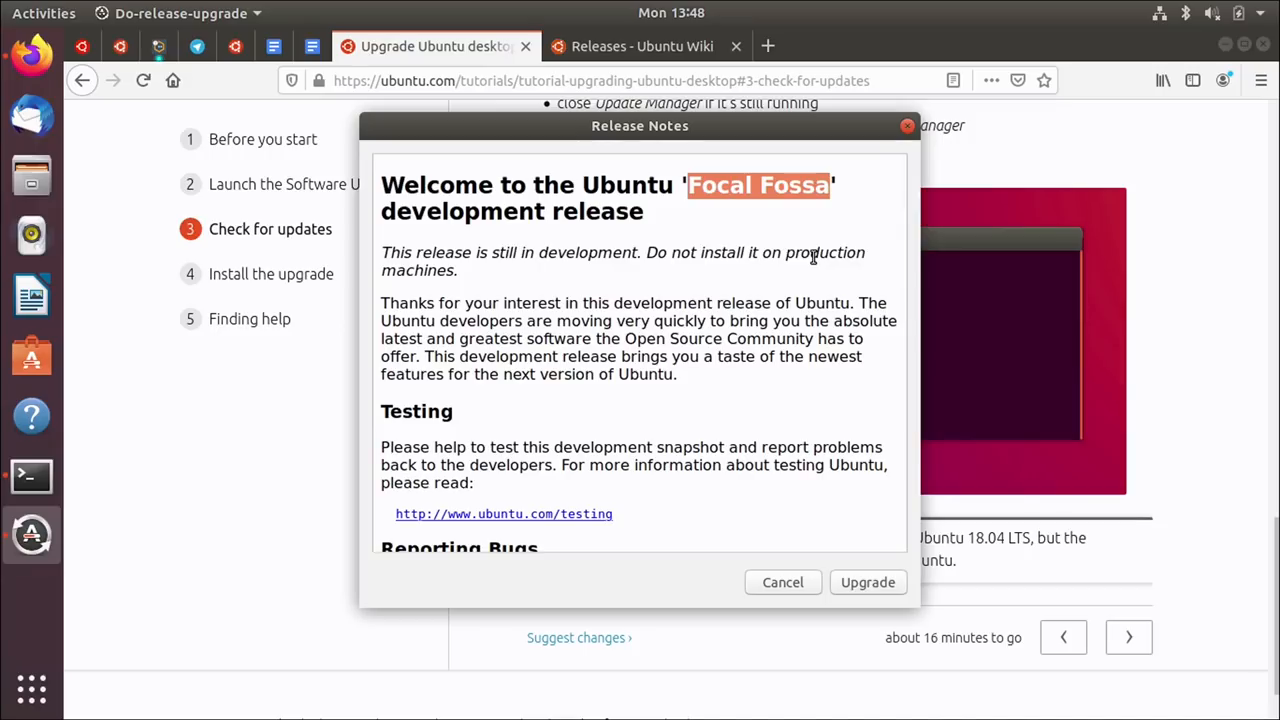
{"action": "left_click", "coordinate": [823, 185]}
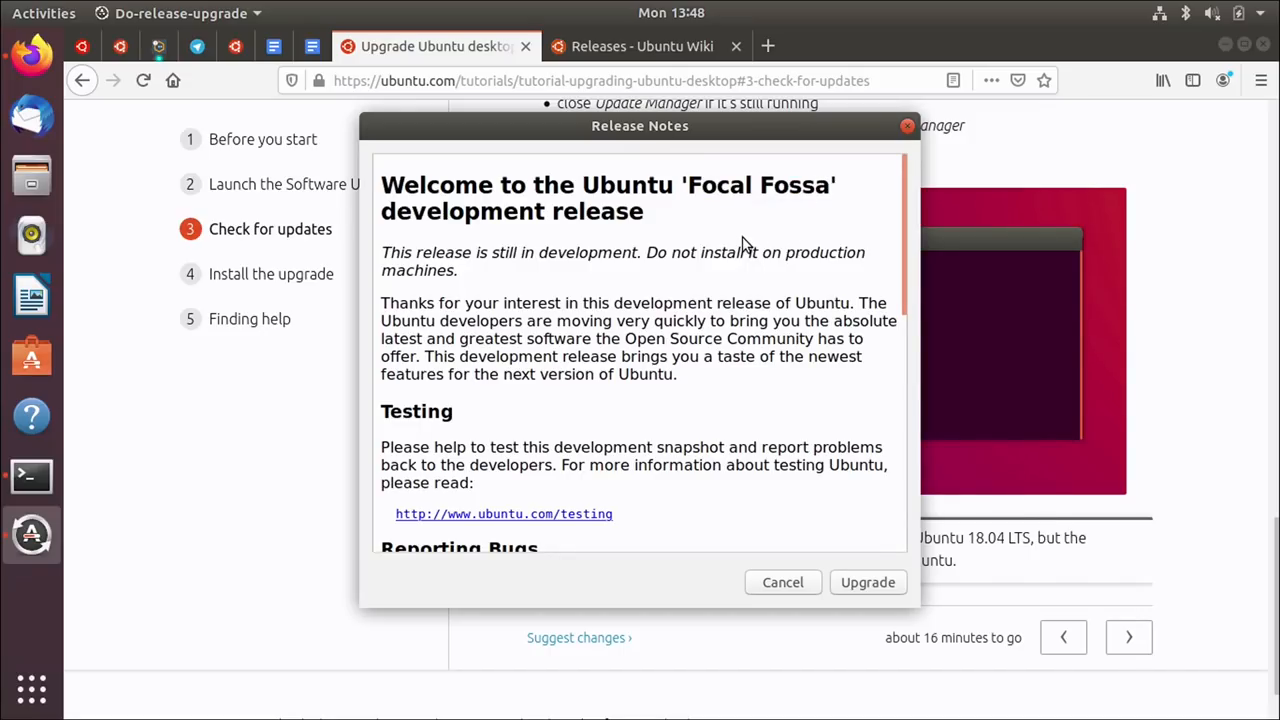
{"action": "triple_click", "coordinate": [490, 265]}
{"action": "left_click", "coordinate": [544, 299]}
{"action": "scroll", "coordinate": [747, 462], "scroll_direction": "down", "scroll_amount": 3}
{"action": "scroll", "coordinate": [746, 460], "scroll_direction": "down", "scroll_amount": 3}
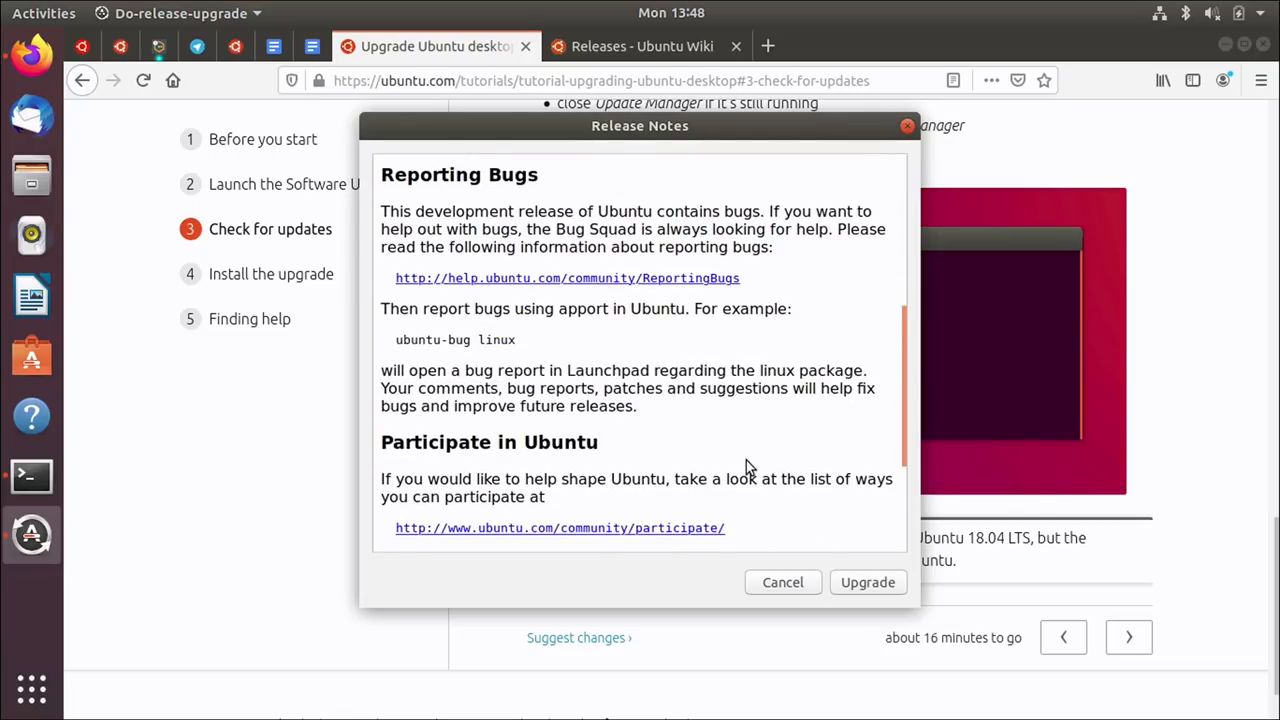
{"action": "scroll", "coordinate": [746, 460], "scroll_direction": "up", "scroll_amount": 8}
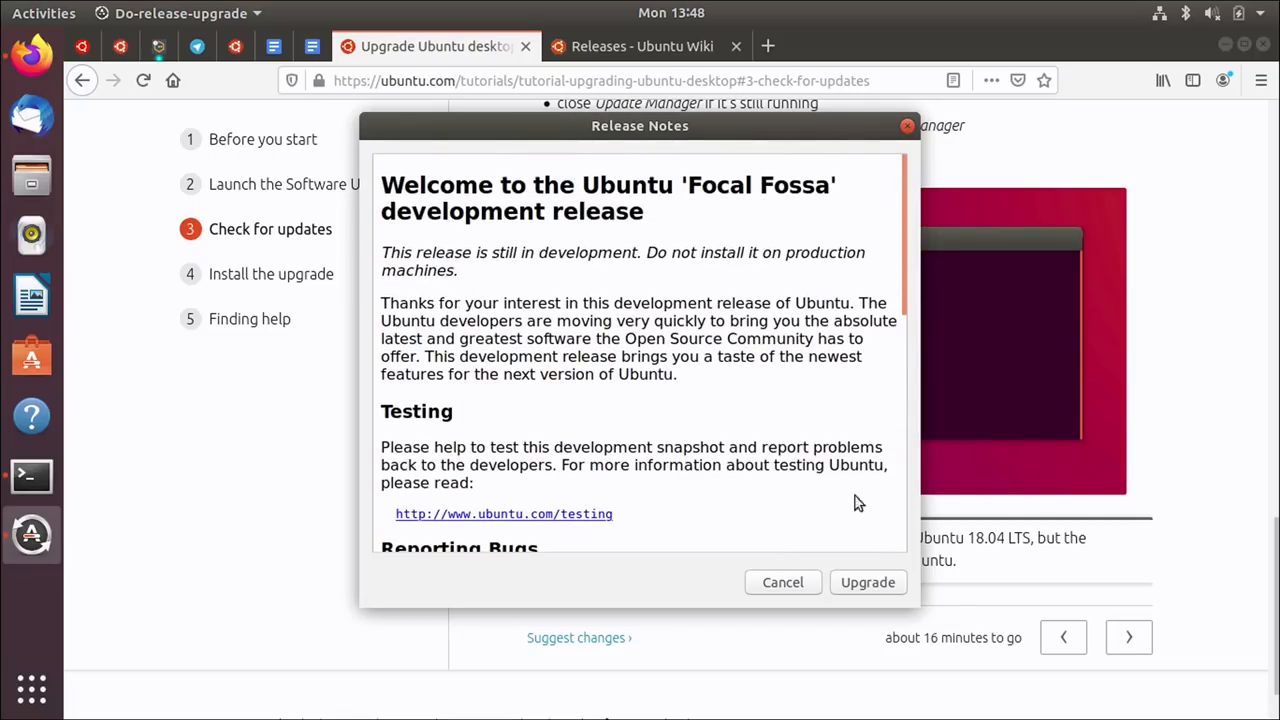
Step: Accept the release notes so the Distribution Upgrade to Ubuntu 20.04 begins fetching files
{"action": "left_click", "coordinate": [879, 588]}
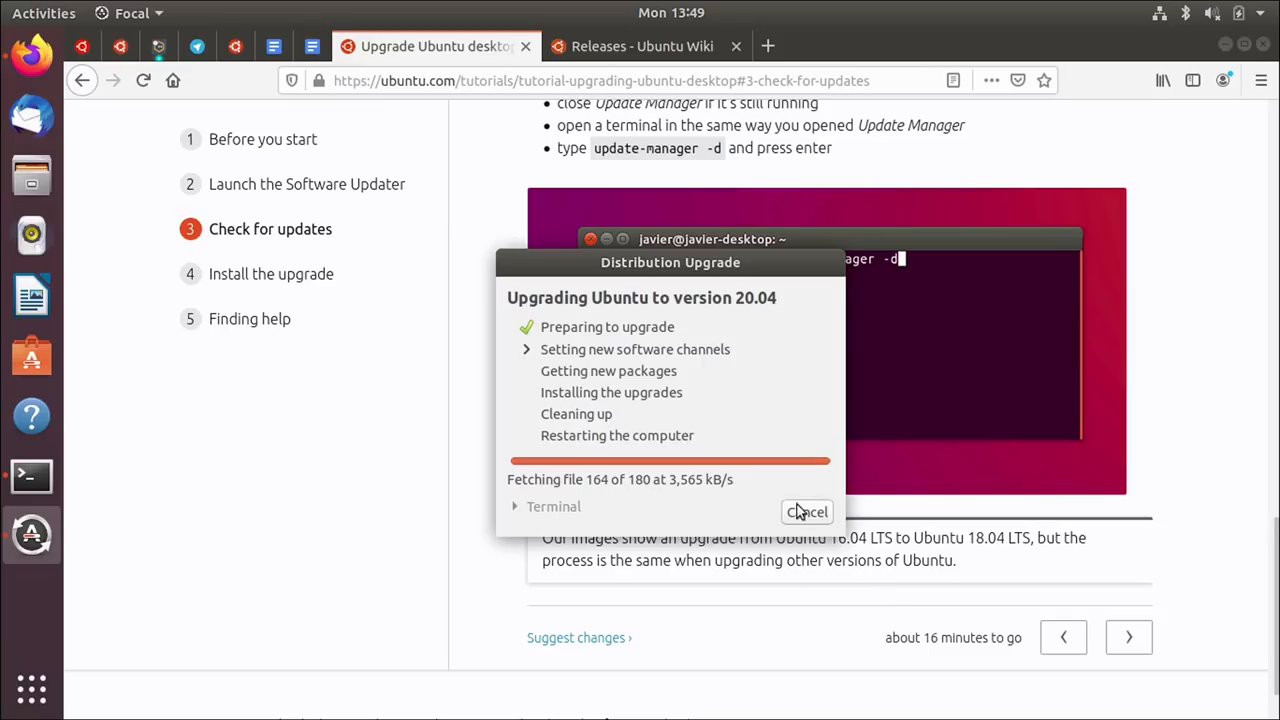
Step: Run apt-cache policy firefox in a new terminal with enlarged text
{"action": "key", "text": "ctrl+alt+t"}
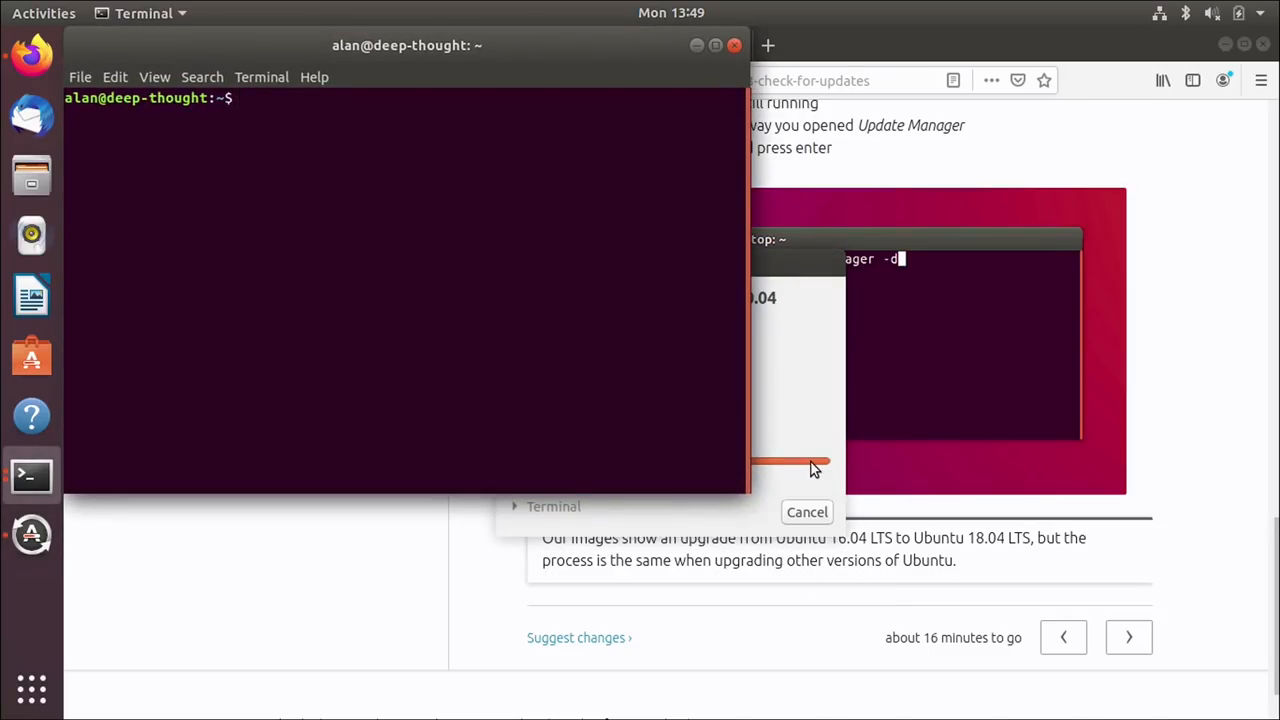
{"action": "type", "text": "apt-"}
{"action": "type", "text": "cache "}
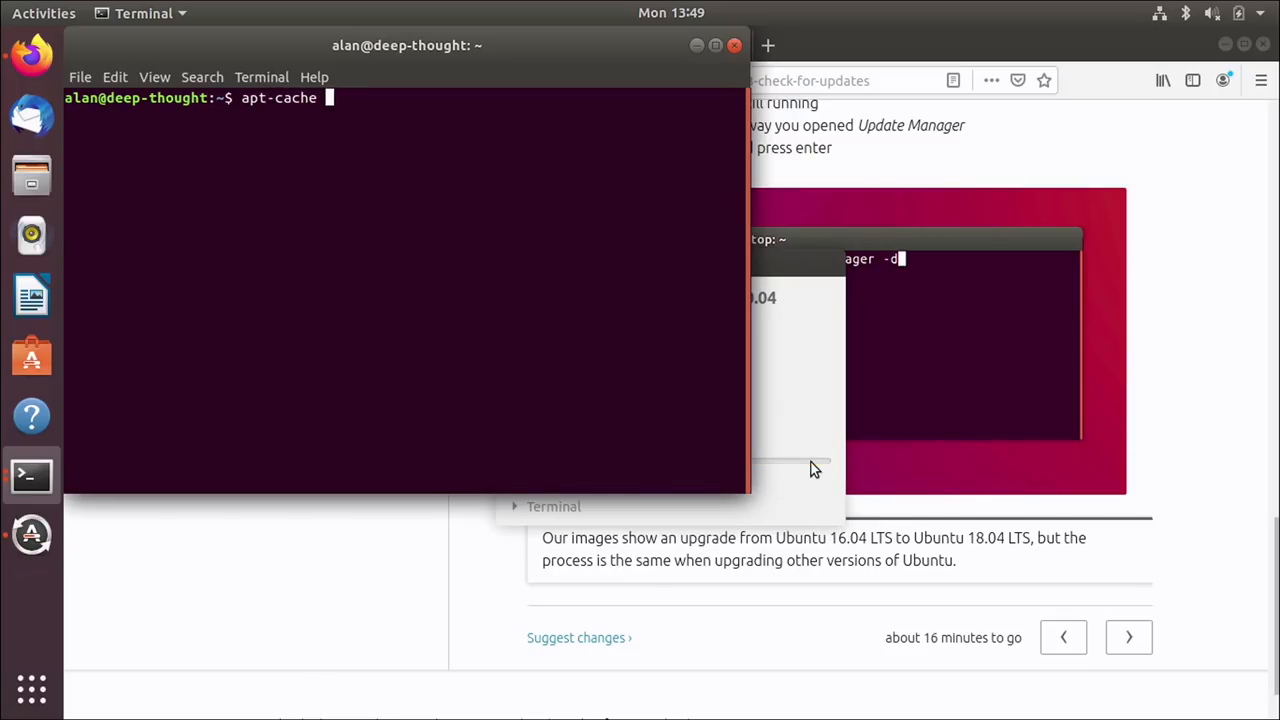
{"action": "type", "text": "policy firefo"}
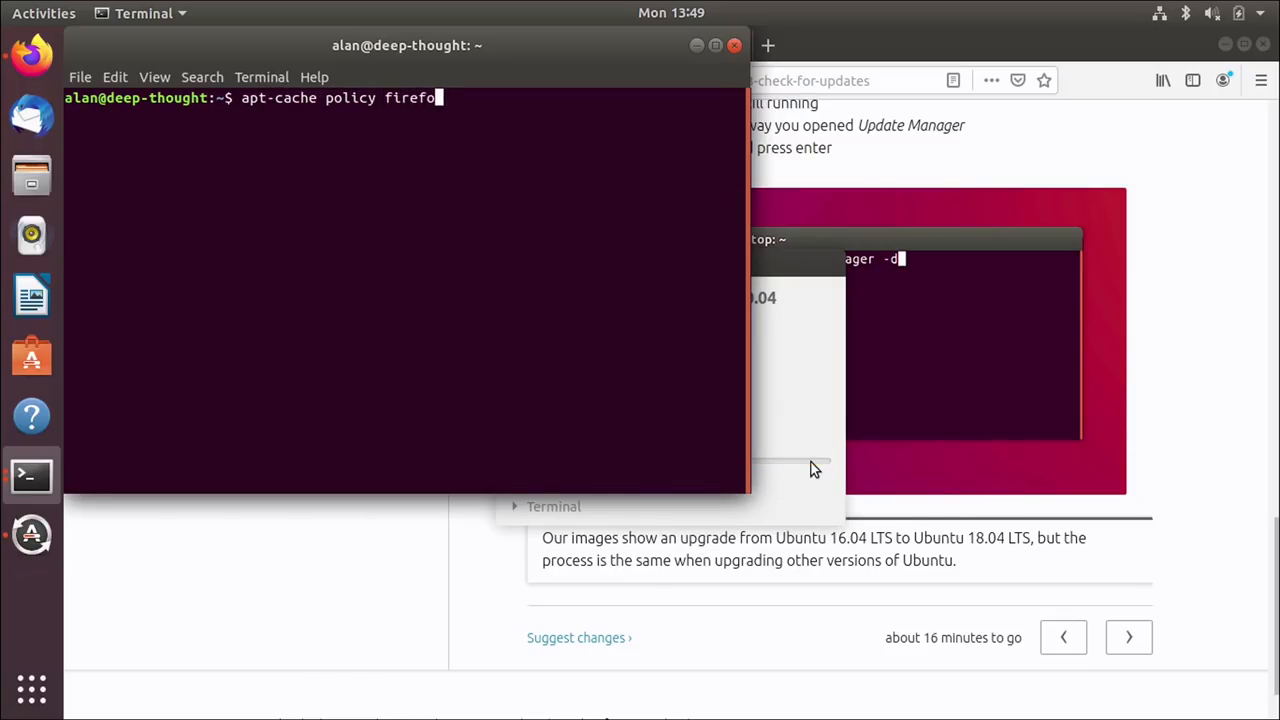
{"action": "type", "text": "x"}
{"action": "key", "text": "Return"}
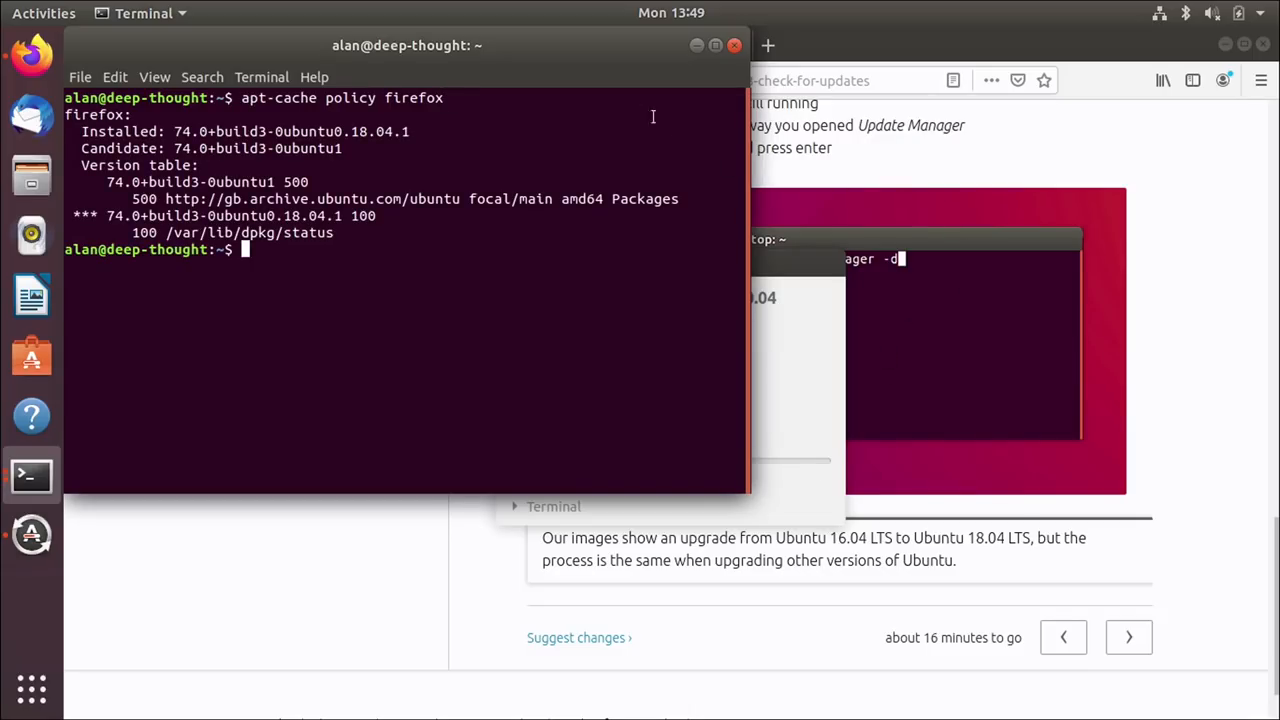
{"action": "key", "text": "ctrl+shift+plus"}
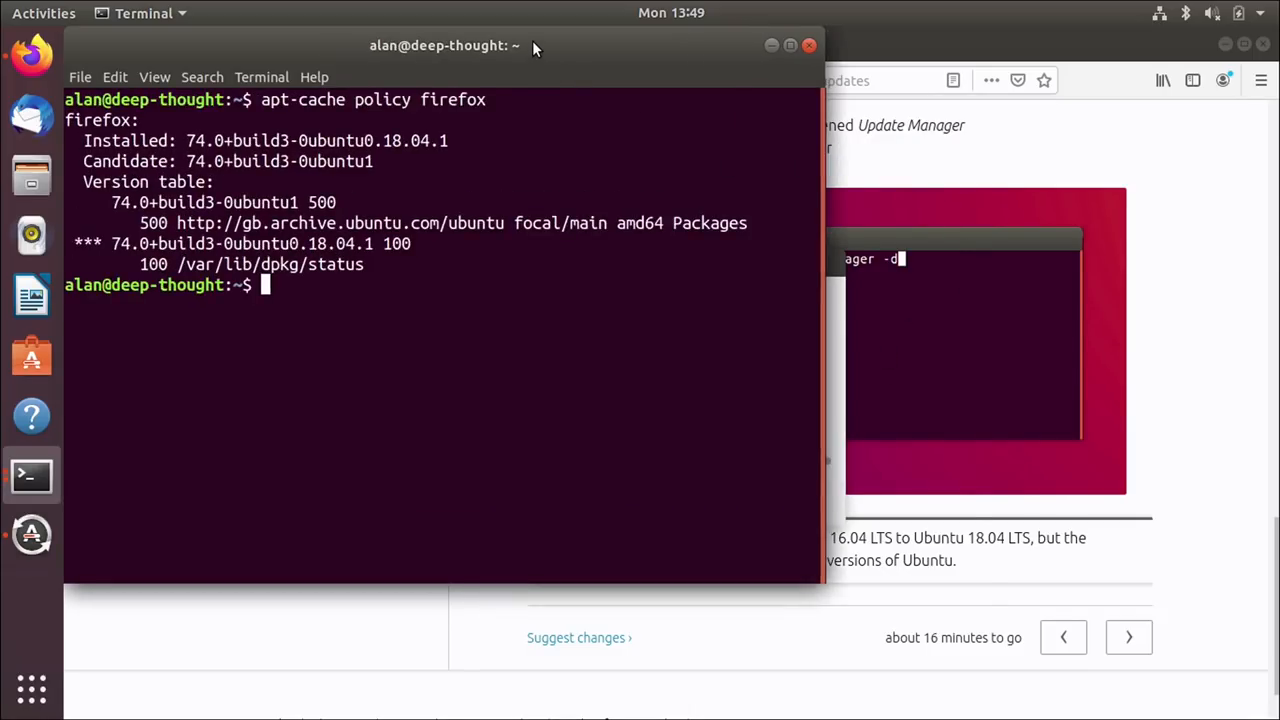
{"action": "key", "text": "ctrl+shift+plus"}
{"action": "left_click_drag", "start_coordinate": [532, 40], "coordinate": [692, 67]}
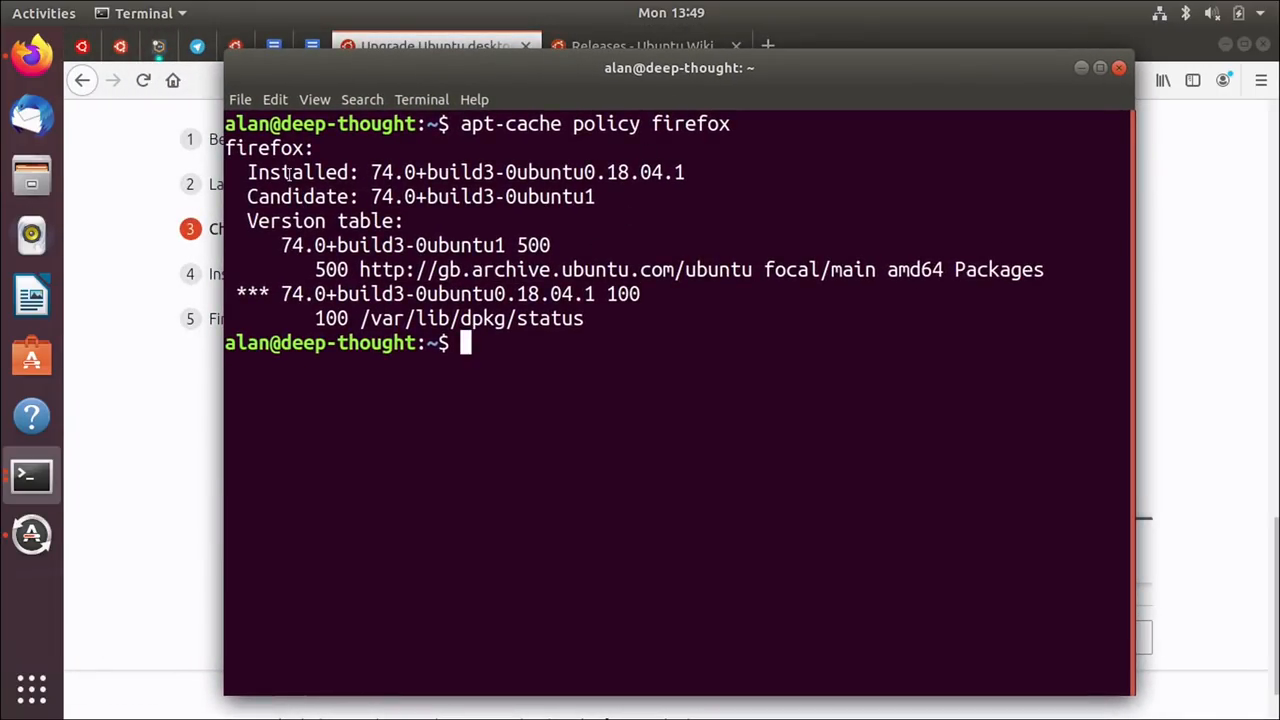
Step: Review the installed 74.0+build3-0ubuntu0.18.04.1, candidate 74.0+build3-0ubuntu1 and focal/main archive address
{"action": "double_click", "coordinate": [290, 172]}
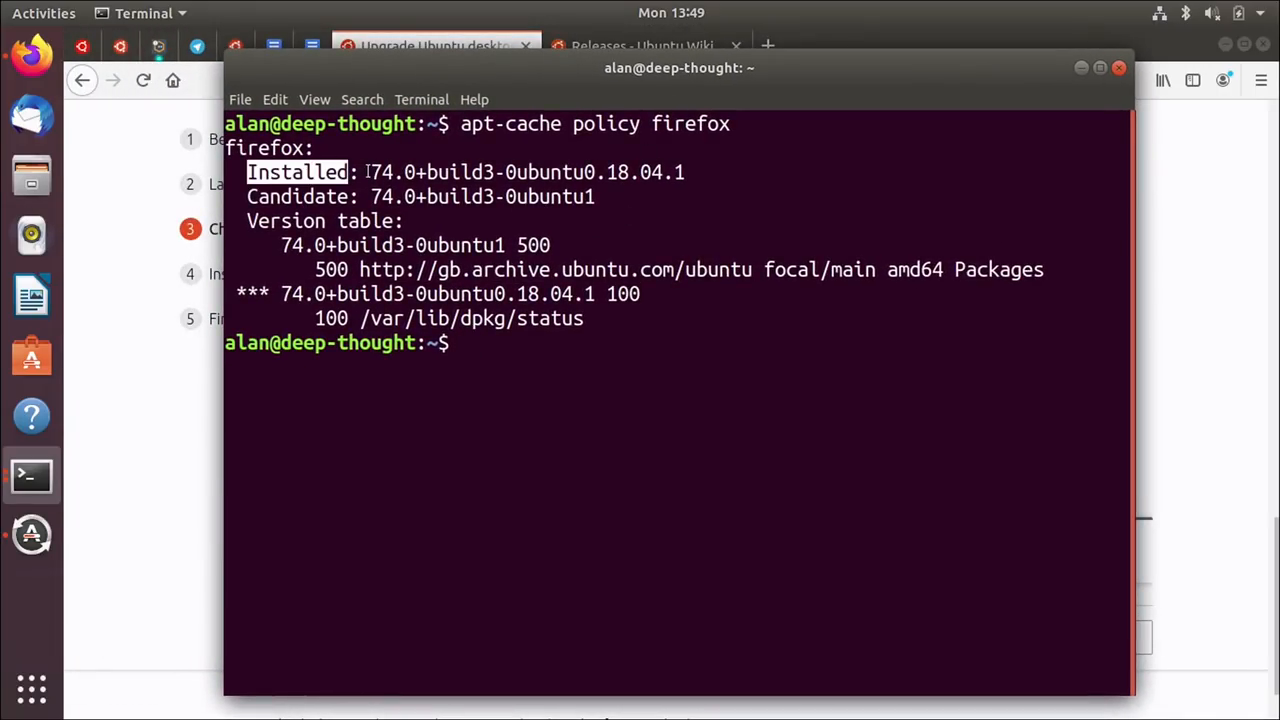
{"action": "left_click_drag", "start_coordinate": [370, 172], "coordinate": [682, 172]}
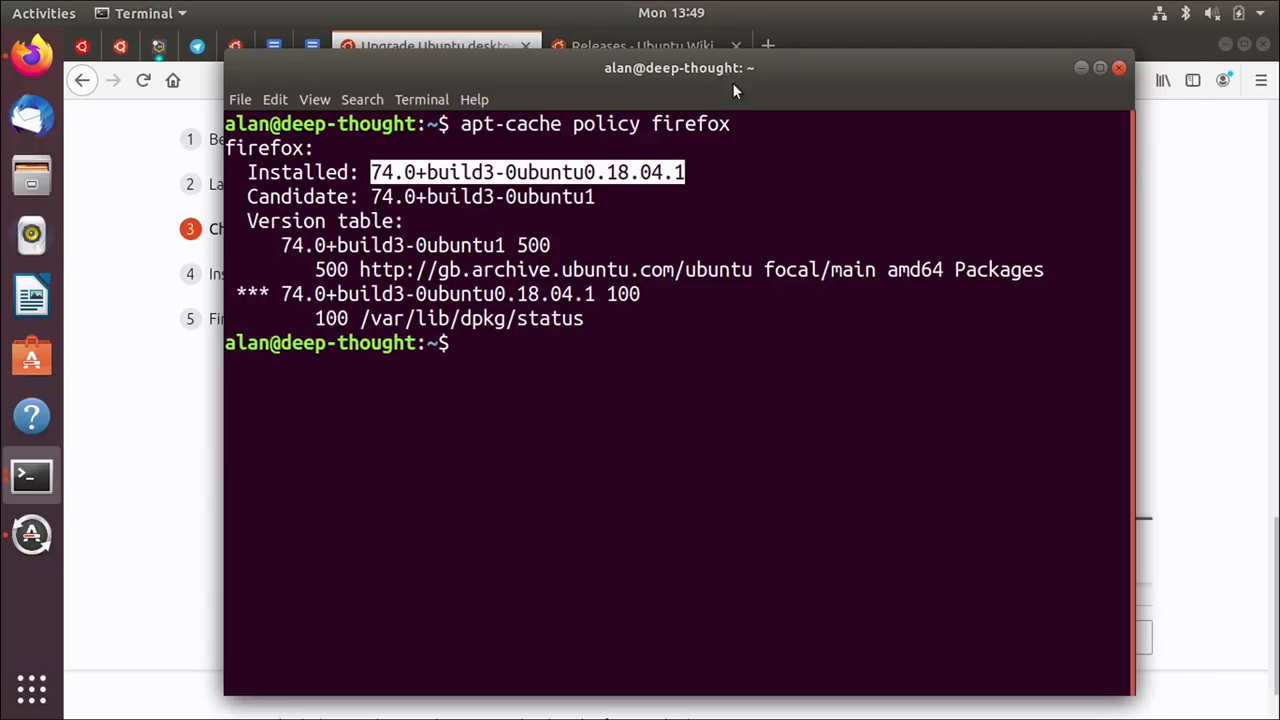
{"action": "mouse_move", "coordinate": [722, 84]}
{"action": "left_mouse_down"}
{"action": "mouse_move", "coordinate": [750, 108]}
{"action": "mouse_move", "coordinate": [733, 62]}
{"action": "left_mouse_up"}
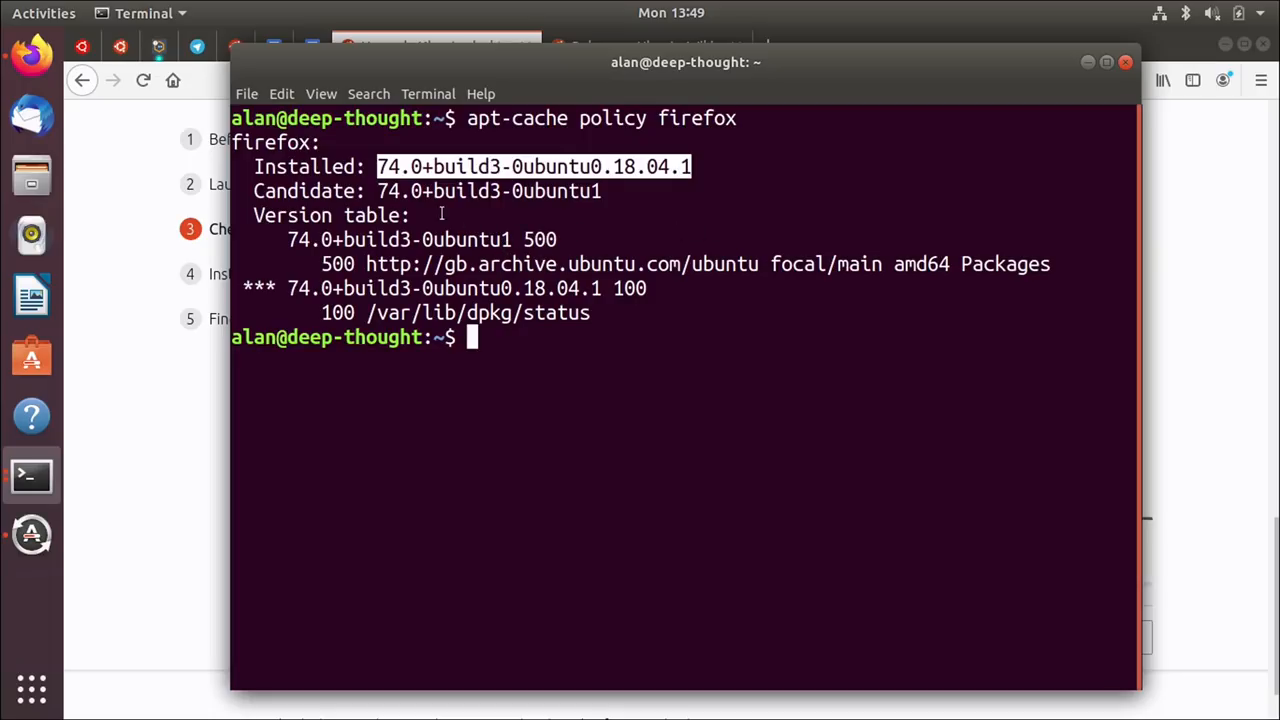
{"action": "left_click_drag", "start_coordinate": [378, 191], "coordinate": [600, 191]}
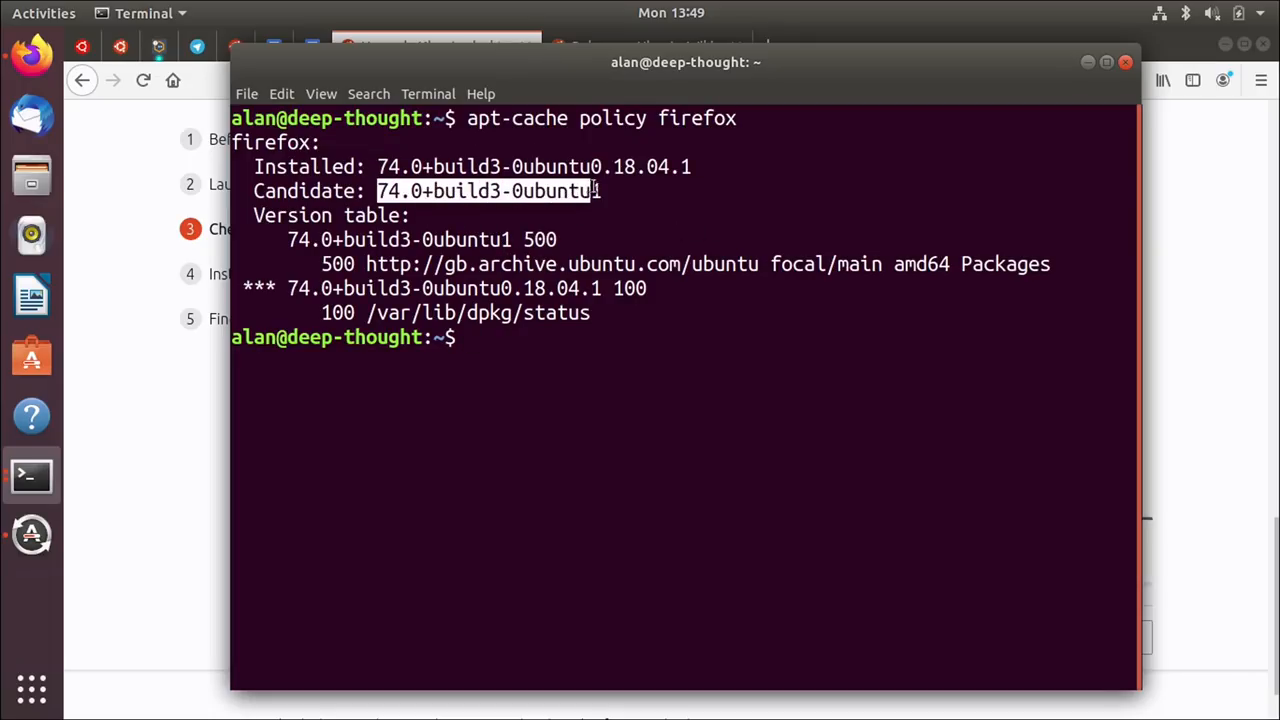
{"action": "double_click", "coordinate": [385, 166]}
{"action": "left_click_drag", "start_coordinate": [372, 190], "coordinate": [428, 190]}
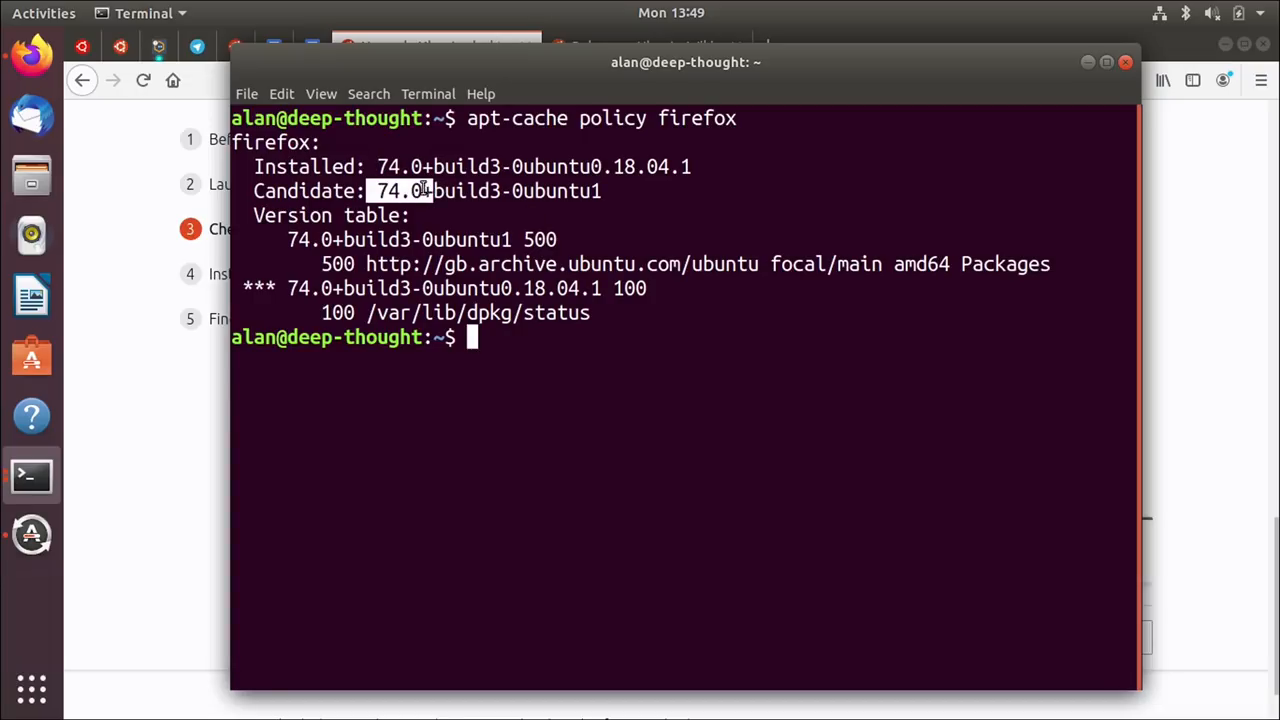
{"action": "left_click_drag", "start_coordinate": [444, 264], "coordinate": [880, 264]}
{"action": "left_click", "coordinate": [768, 264]}
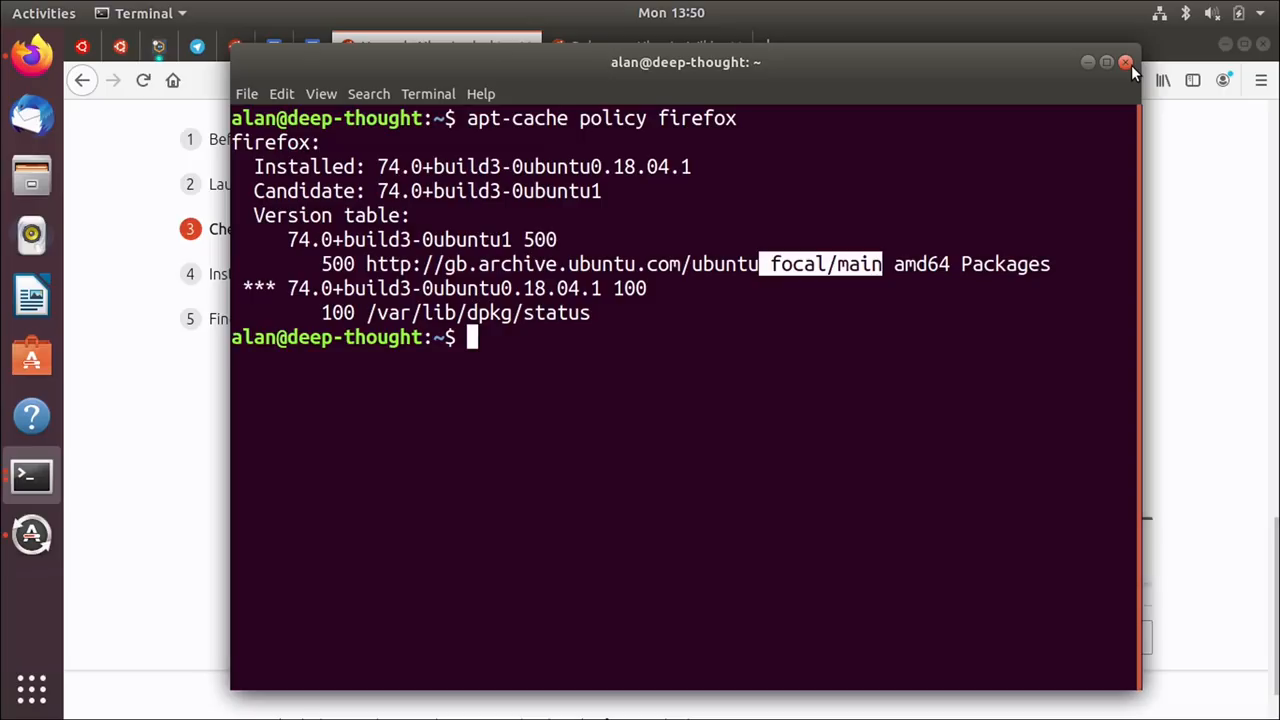
Step: Close the terminal and return to the 'Do you want to start the upgrade?' prompt
{"action": "left_click", "coordinate": [1125, 62]}
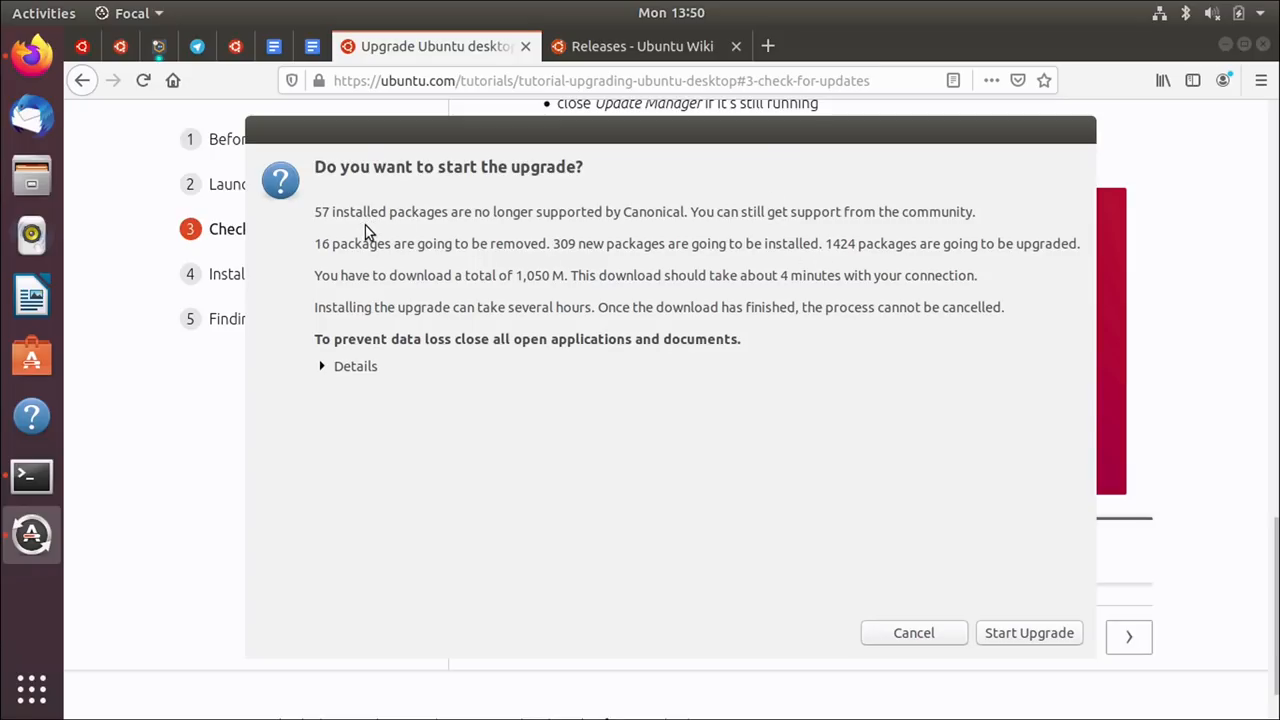
{"action": "key", "text": "ctrl+alt+t"}
{"action": "type", "text": "apt-cache sho"}
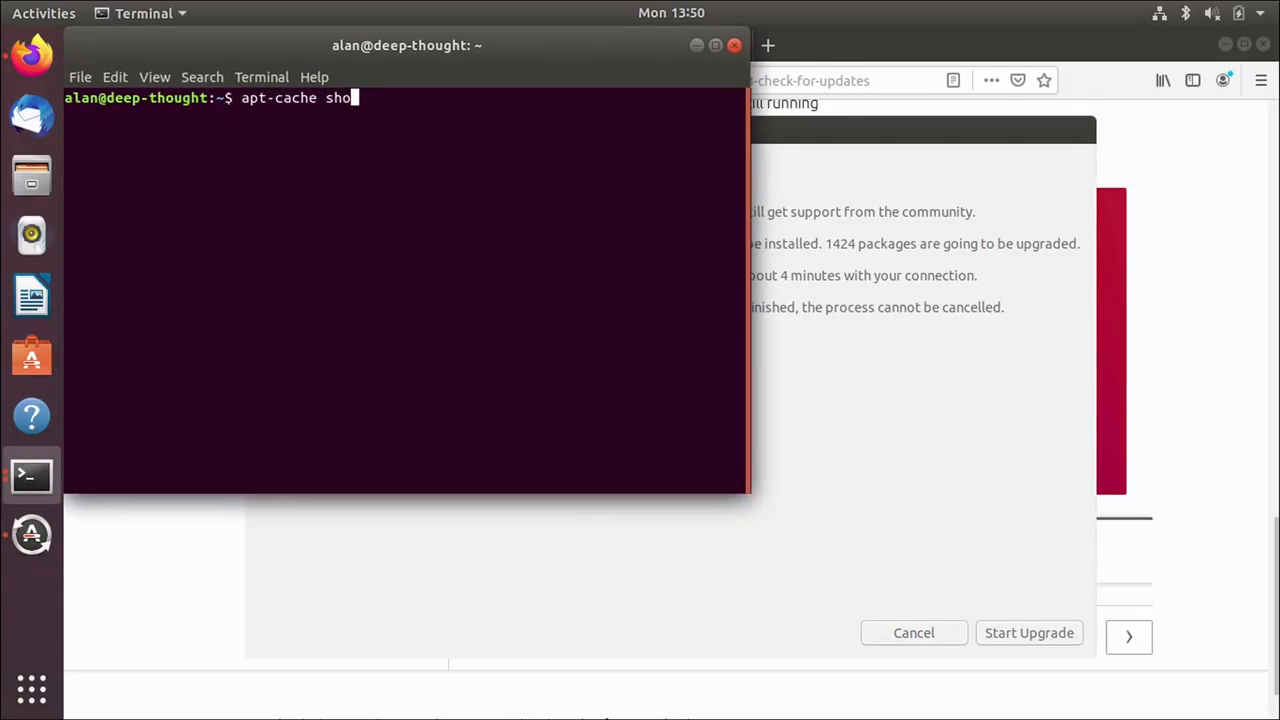
{"action": "type", "text": "w firefox"}
{"action": "key", "text": "Return"}
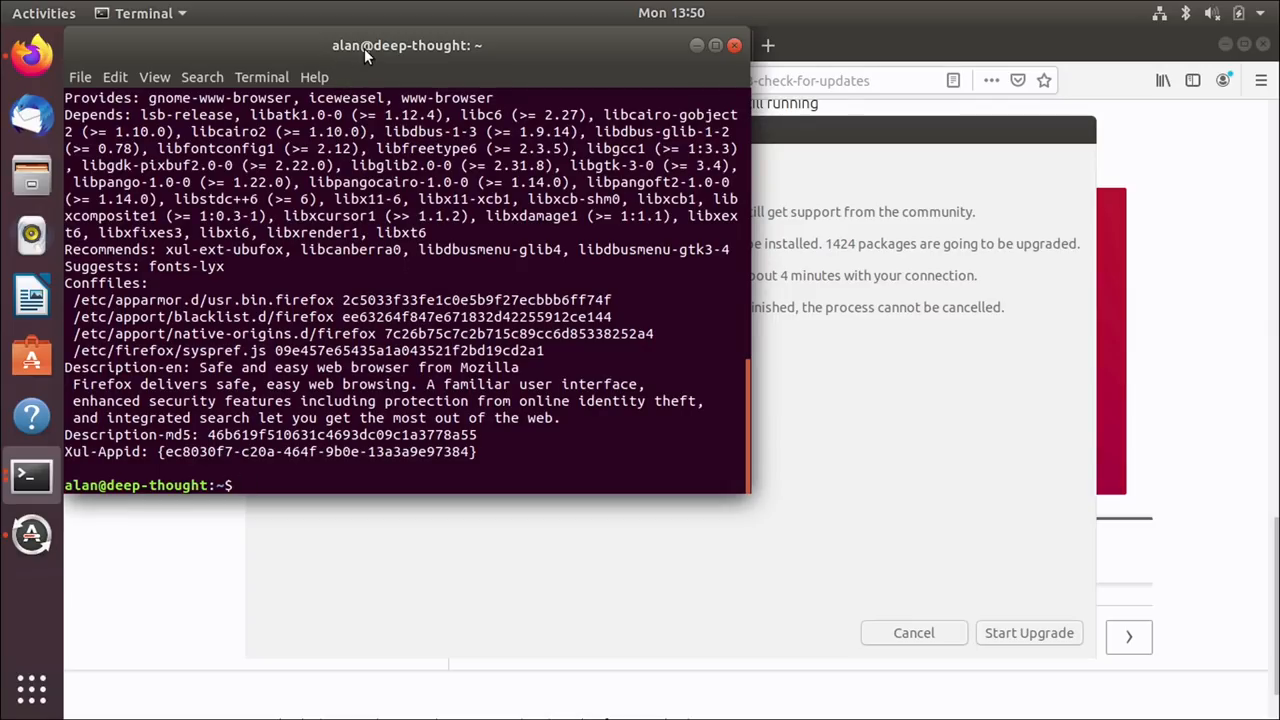
{"action": "left_click_drag", "start_coordinate": [364, 48], "coordinate": [540, 138]}
{"action": "scroll", "coordinate": [572, 462], "scroll_direction": "up", "scroll_amount": 5}
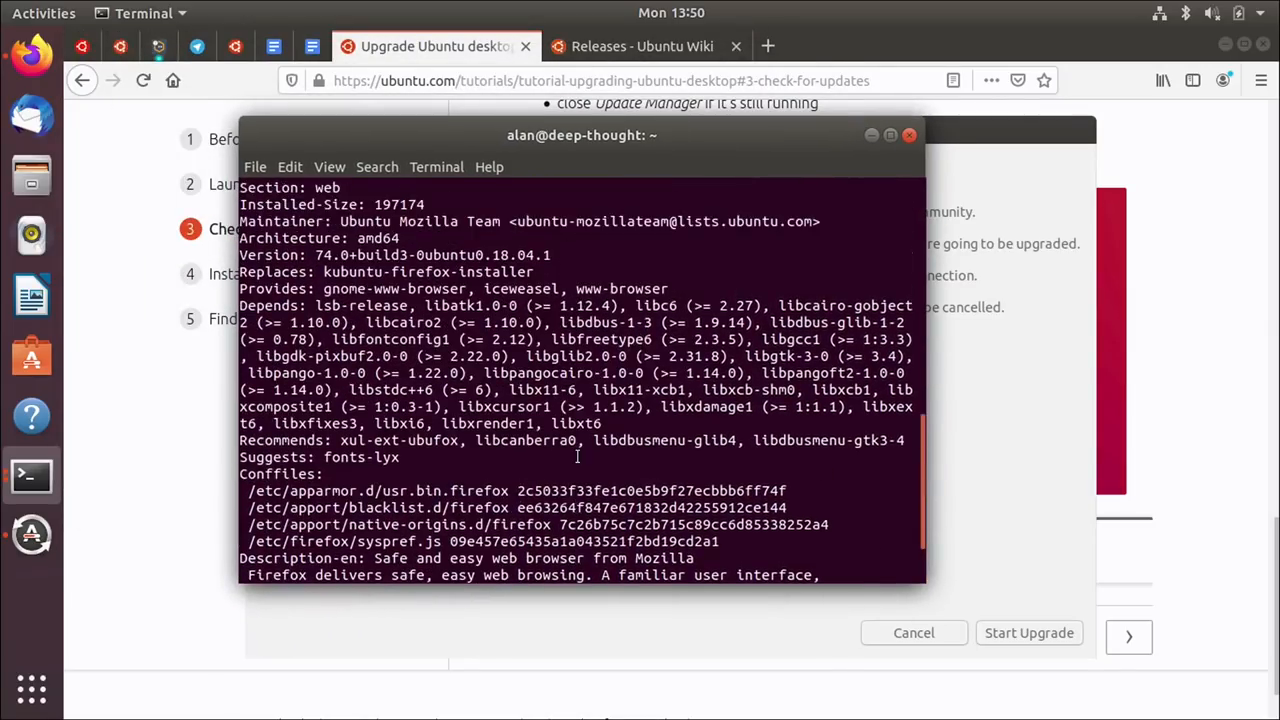
{"action": "scroll", "coordinate": [500, 400], "scroll_direction": "up", "scroll_amount": 3}
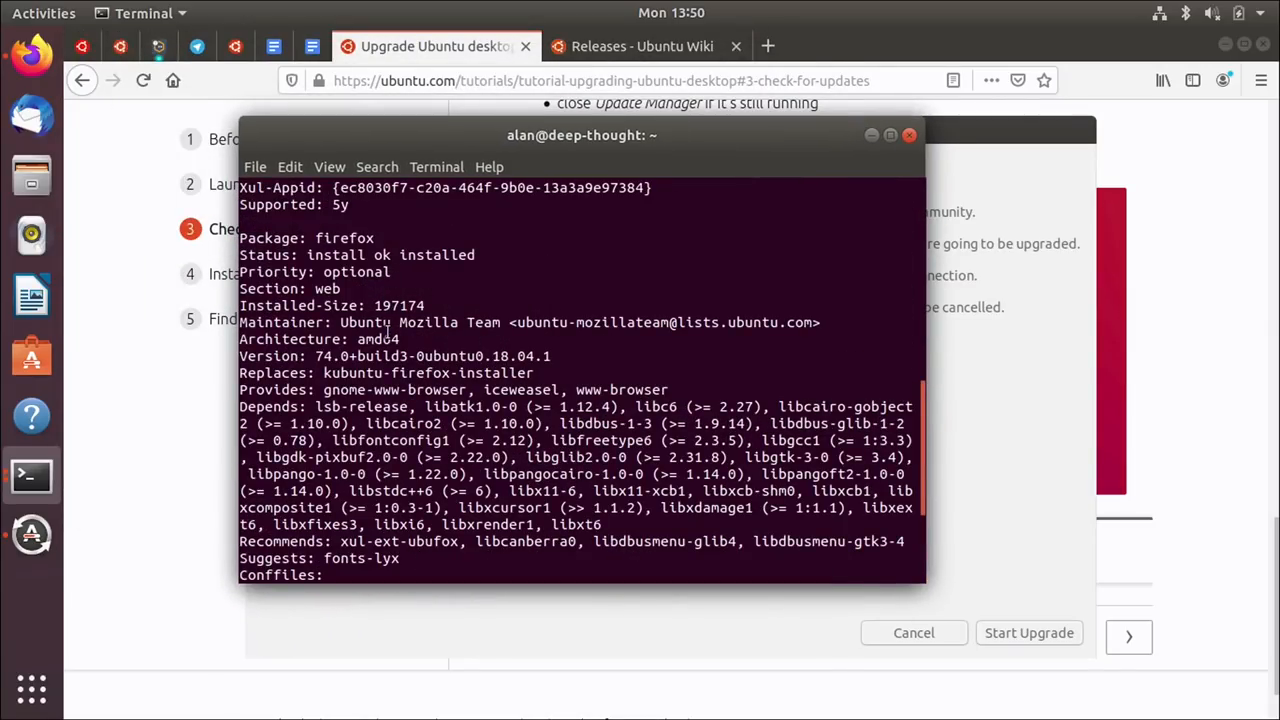
{"action": "scroll", "coordinate": [385, 385], "scroll_direction": "down", "scroll_amount": 3}
{"action": "scroll", "coordinate": [385, 395], "scroll_direction": "down", "scroll_amount": 3}
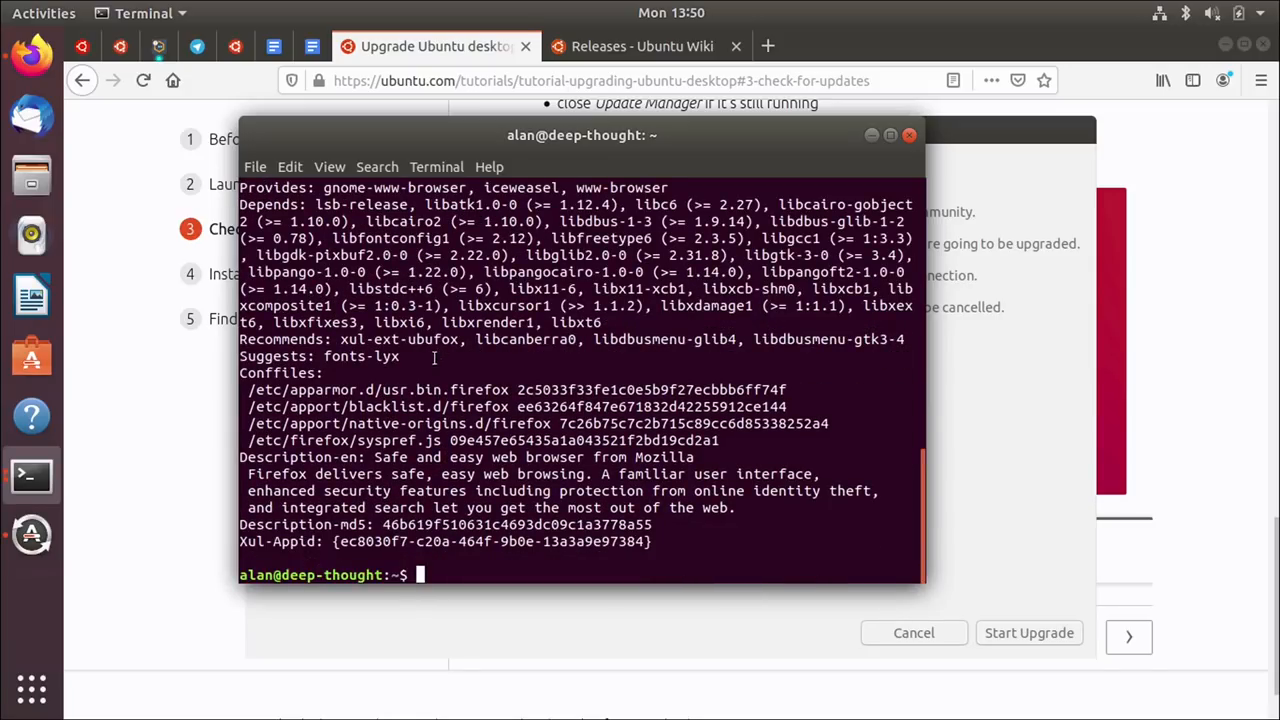
{"action": "scroll", "coordinate": [484, 427], "scroll_direction": "up", "scroll_amount": 5}
{"action": "scroll", "coordinate": [484, 427], "scroll_direction": "up", "scroll_amount": 3}
{"action": "scroll", "coordinate": [484, 427], "scroll_direction": "up", "scroll_amount": 3}
{"action": "scroll", "coordinate": [484, 427], "scroll_direction": "up", "scroll_amount": 3}
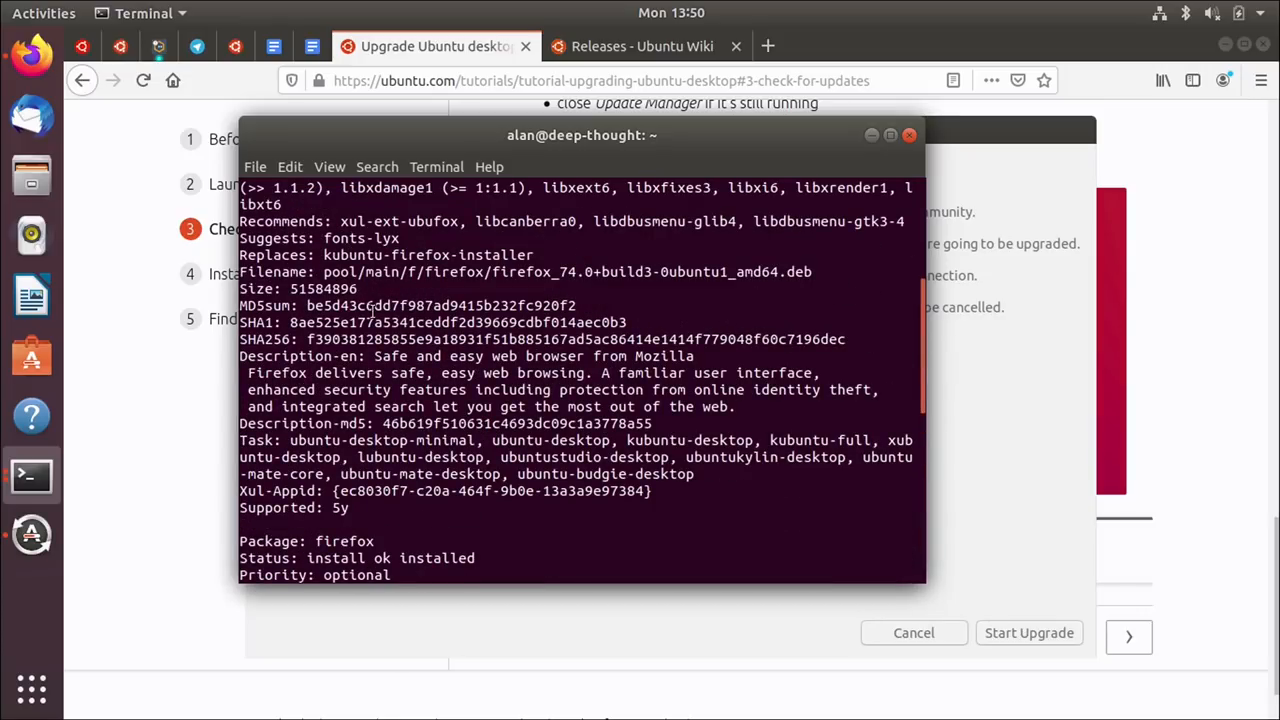
{"action": "scroll", "coordinate": [345, 322], "scroll_direction": "up", "scroll_amount": 3}
{"action": "scroll", "coordinate": [345, 322], "scroll_direction": "up", "scroll_amount": 5}
{"action": "scroll", "coordinate": [345, 322], "scroll_direction": "up", "scroll_amount": 2}
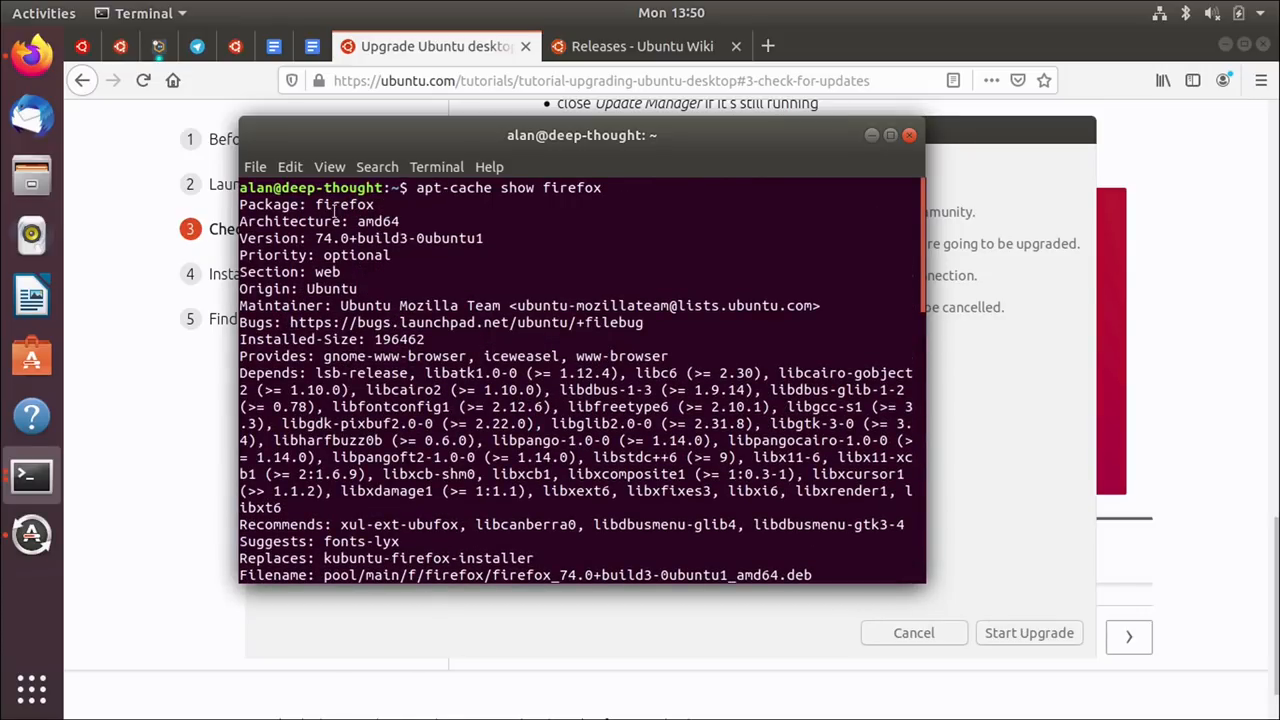
{"action": "double_click", "coordinate": [327, 203]}
{"action": "scroll", "coordinate": [345, 322], "scroll_direction": "down", "scroll_amount": 5}
{"action": "scroll", "coordinate": [345, 322], "scroll_direction": "down", "scroll_amount": 3}
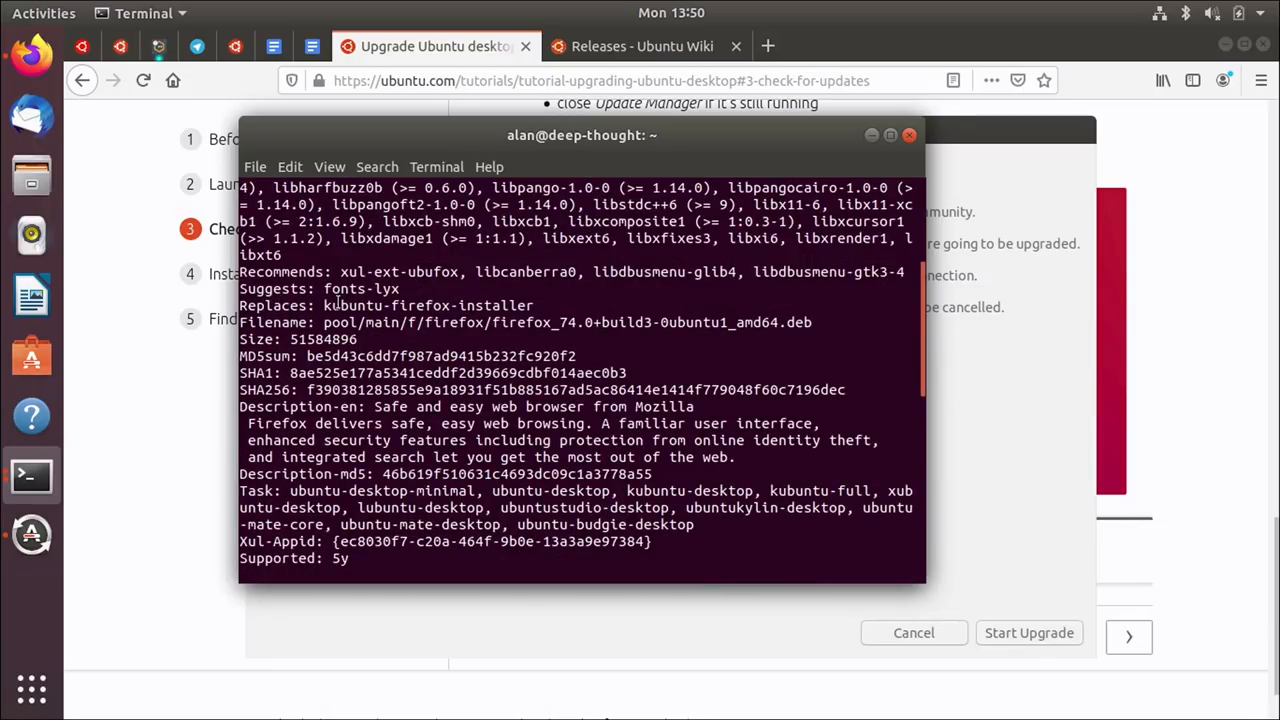
{"action": "scroll", "coordinate": [325, 330], "scroll_direction": "up", "scroll_amount": 2}
{"action": "scroll", "coordinate": [325, 330], "scroll_direction": "up", "scroll_amount": 1}
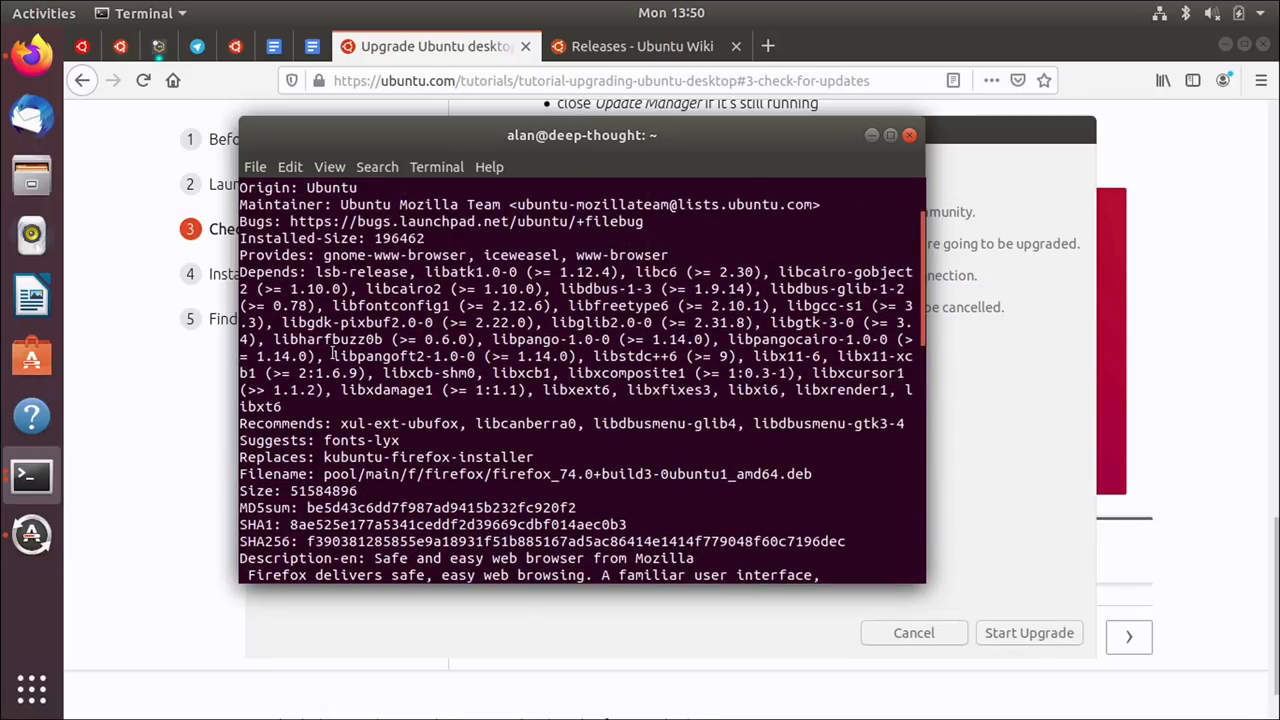
{"action": "scroll", "coordinate": [330, 305], "scroll_direction": "down", "scroll_amount": 3}
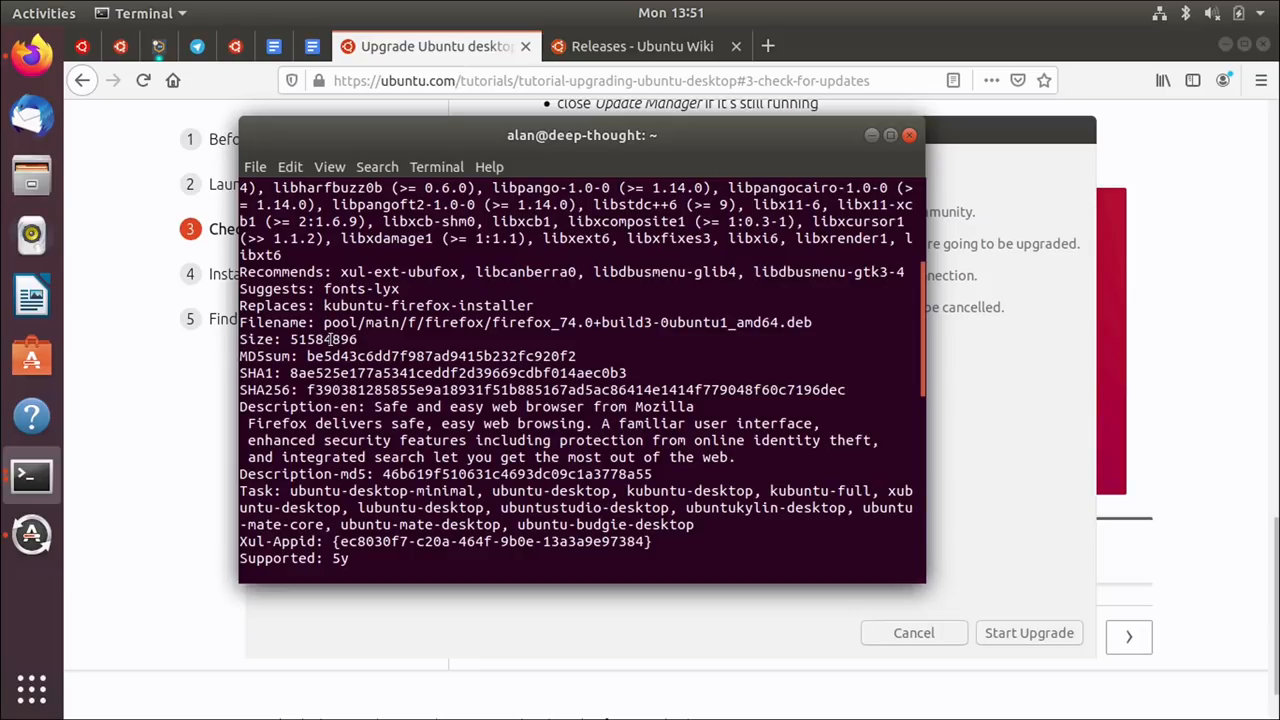
{"action": "left_click_drag", "start_coordinate": [318, 322], "coordinate": [408, 322]}
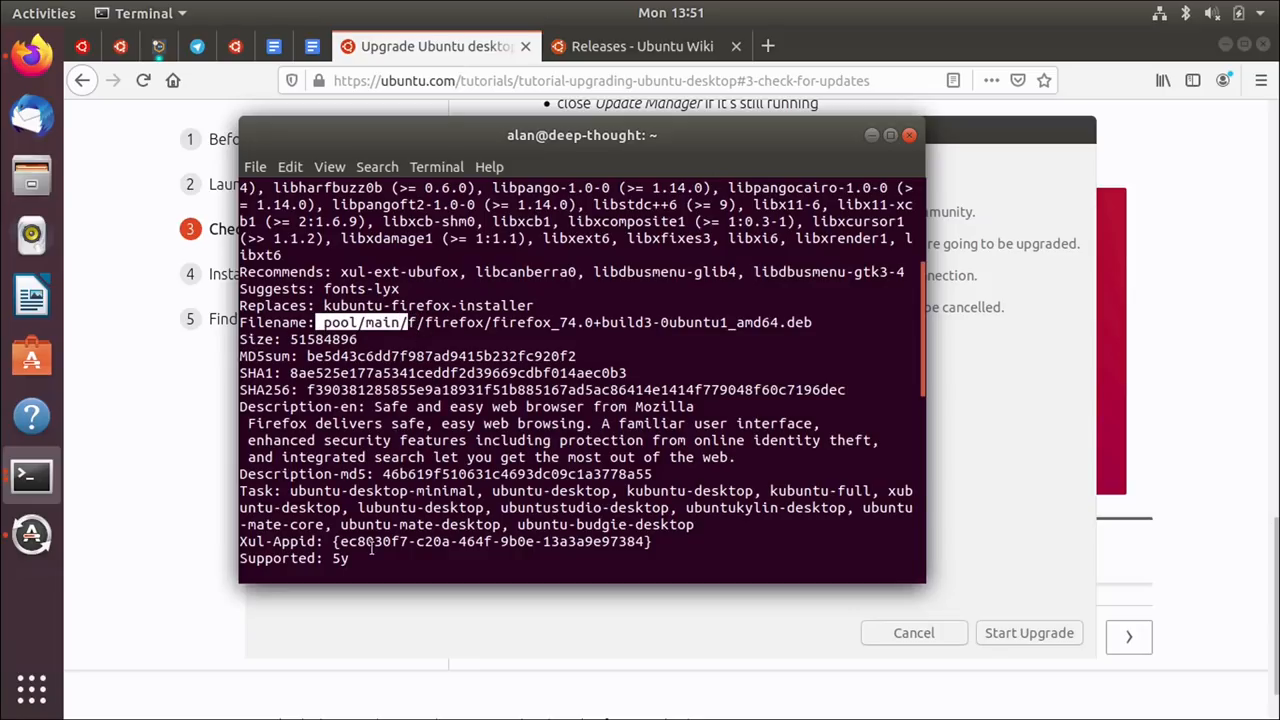
{"action": "triple_click", "coordinate": [303, 558]}
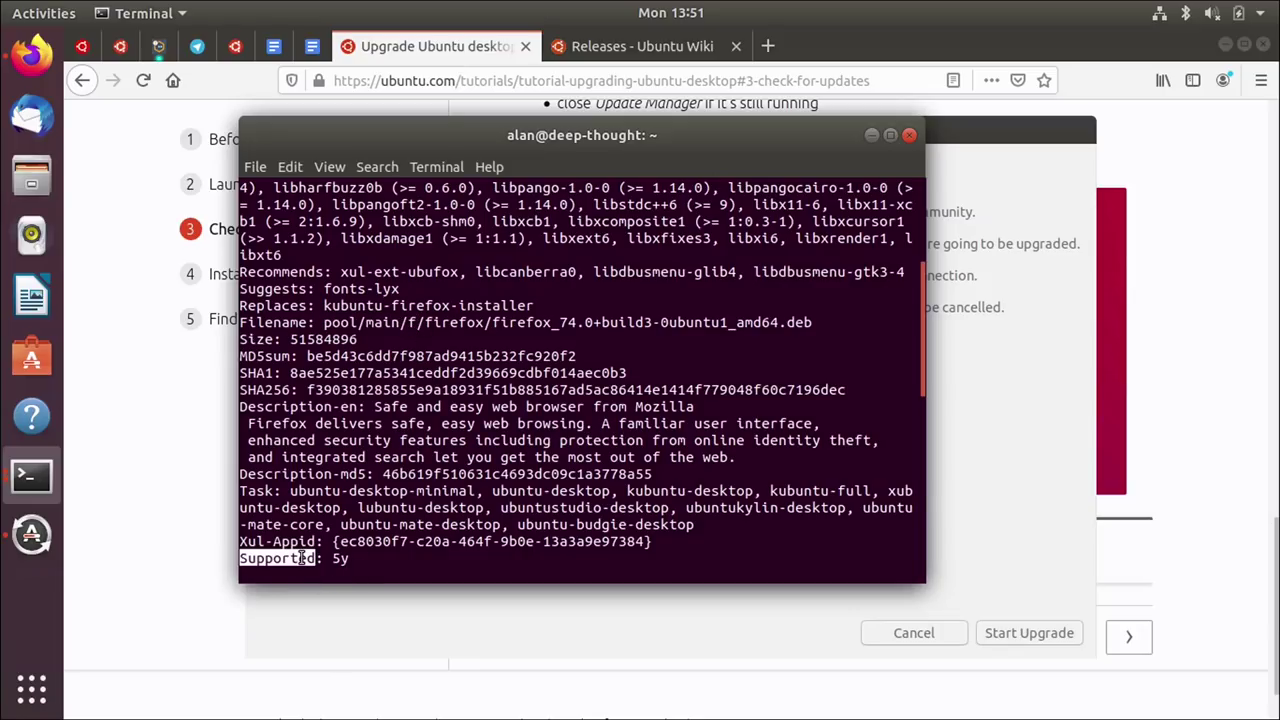
{"action": "left_click", "coordinate": [366, 560]}
{"action": "triple_click", "coordinate": [366, 558]}
{"action": "double_click", "coordinate": [340, 558]}
{"action": "left_click", "coordinate": [417, 512]}
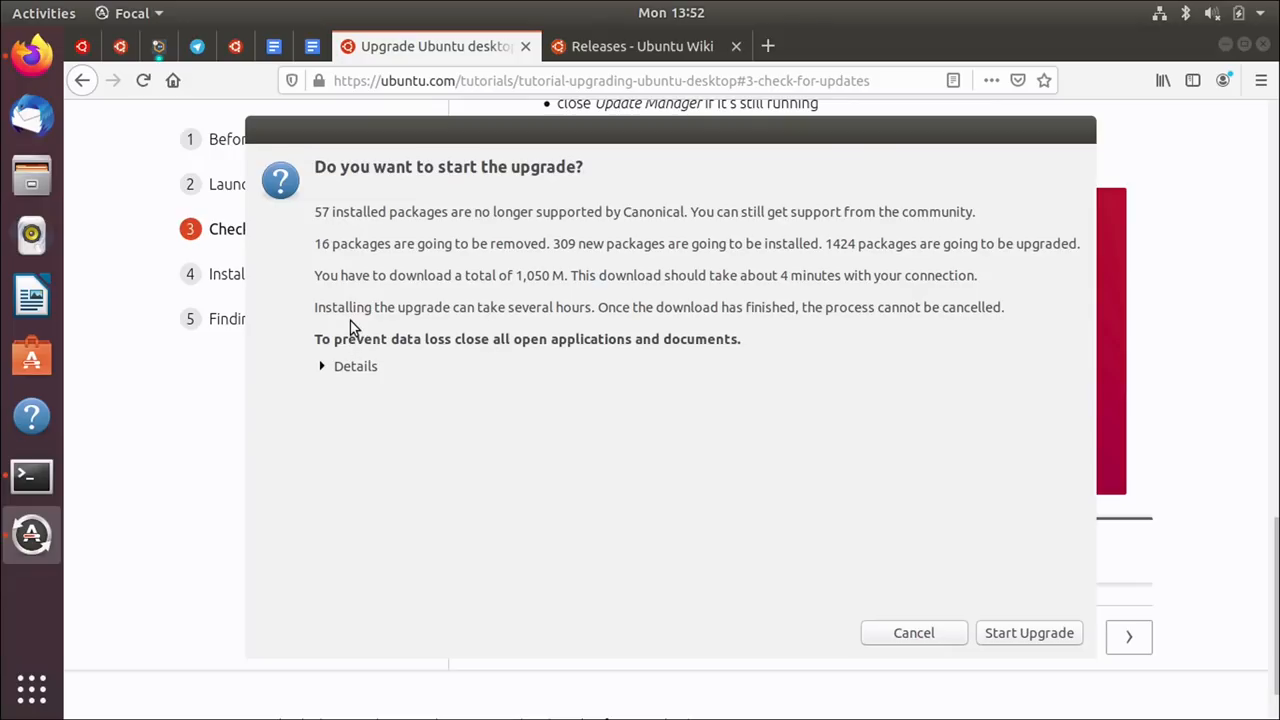
{"action": "left_click", "coordinate": [324, 365]}
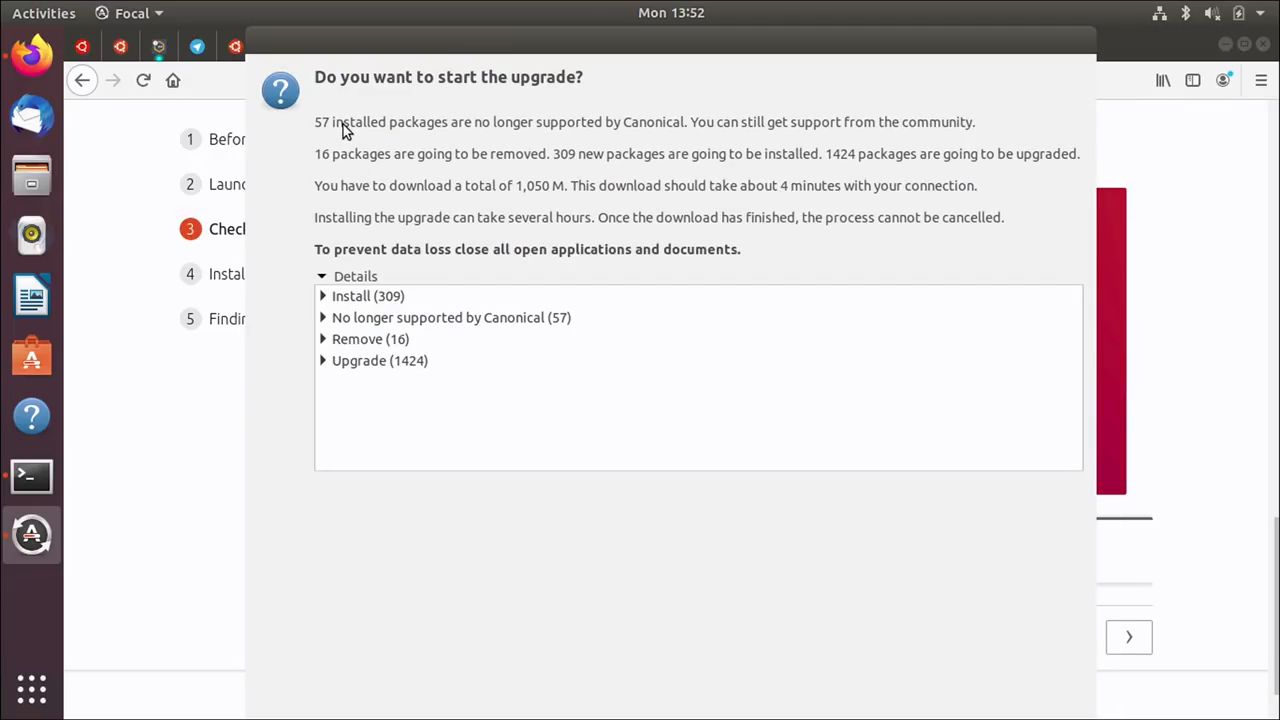
{"action": "left_click", "coordinate": [323, 318]}
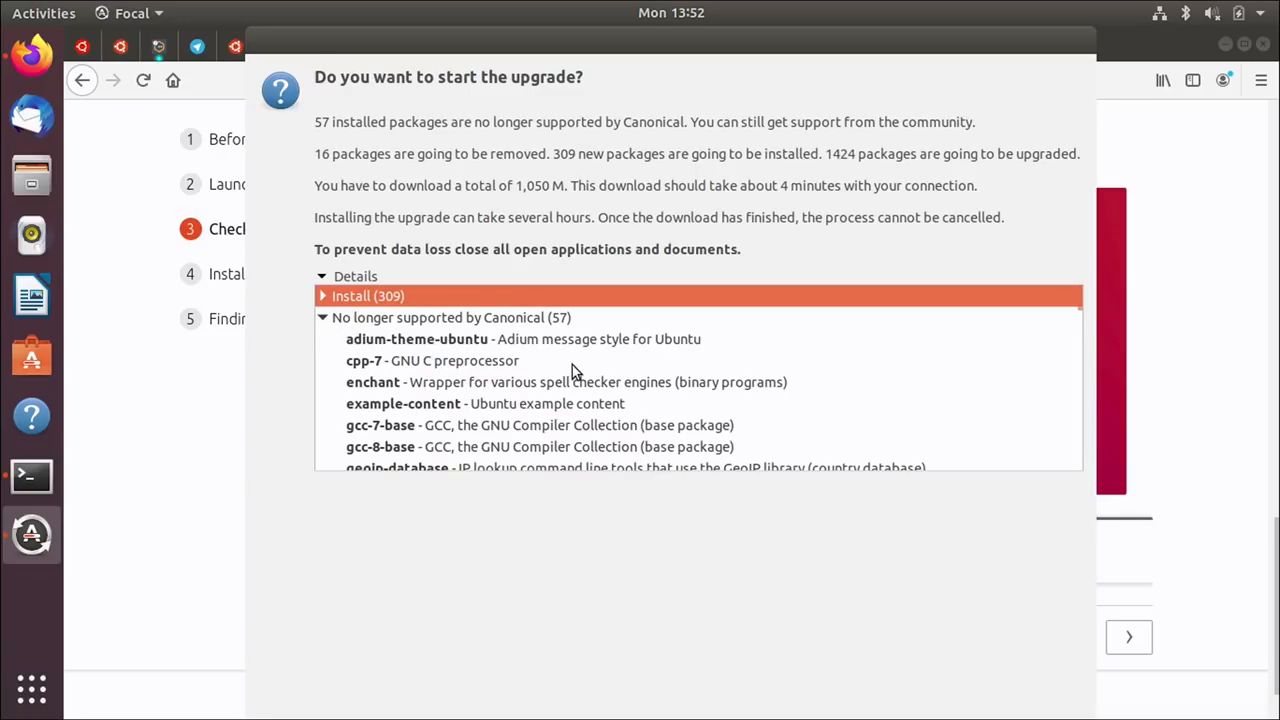
{"action": "scroll", "coordinate": [470, 376], "scroll_direction": "down", "scroll_amount": 1}
{"action": "scroll", "coordinate": [470, 376], "scroll_direction": "down", "scroll_amount": 2}
{"action": "scroll", "coordinate": [471, 378], "scroll_direction": "down", "scroll_amount": 2}
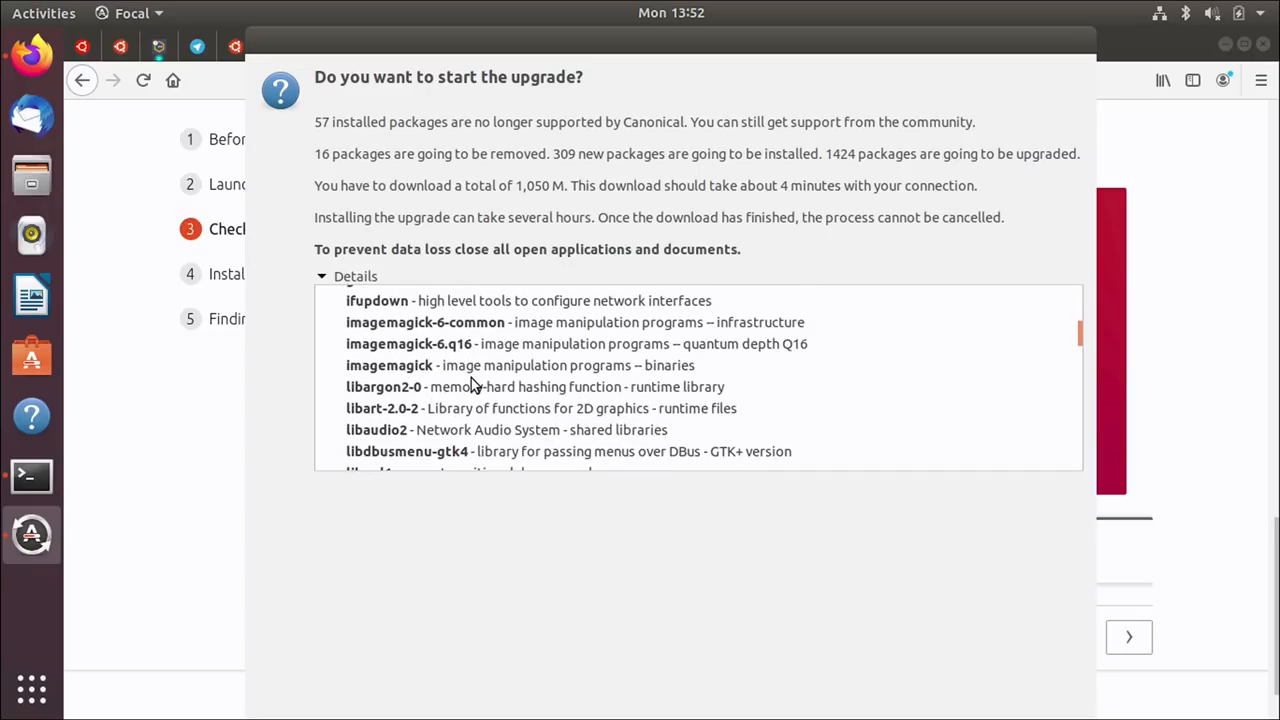
{"action": "scroll", "coordinate": [472, 378], "scroll_direction": "down", "scroll_amount": 3}
{"action": "scroll", "coordinate": [472, 384], "scroll_direction": "down", "scroll_amount": 2}
{"action": "scroll", "coordinate": [472, 384], "scroll_direction": "down", "scroll_amount": 2}
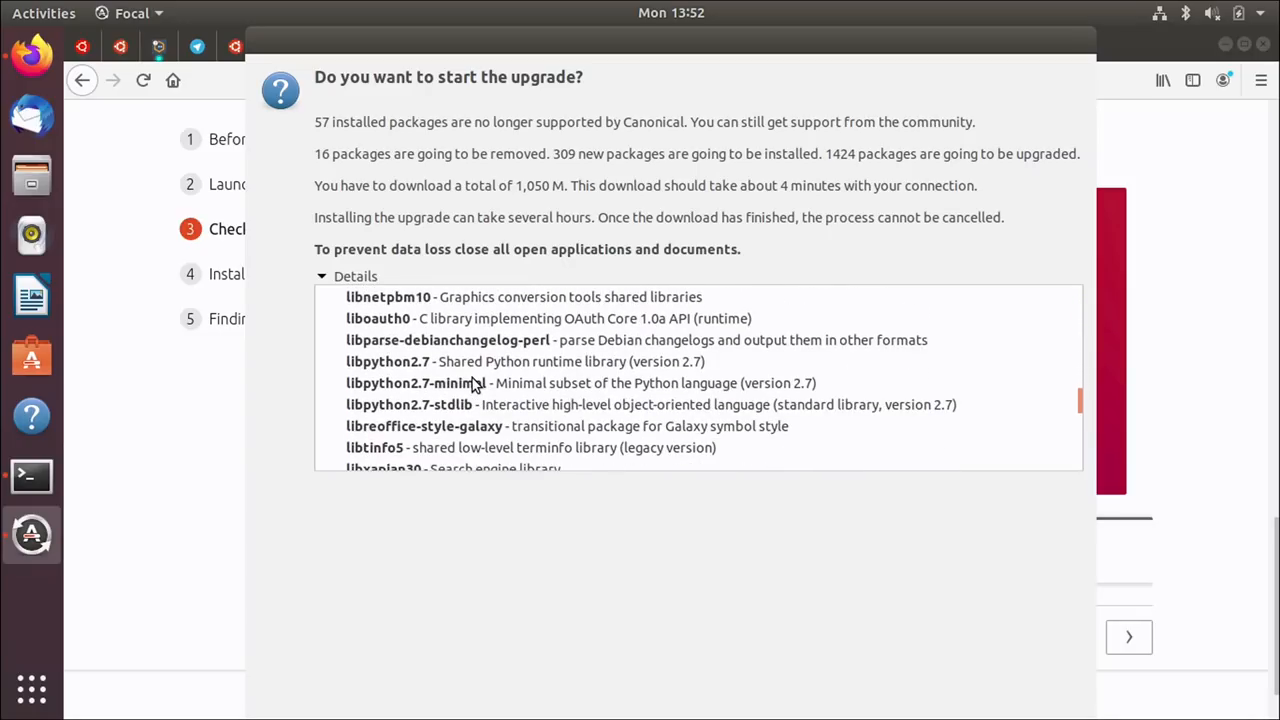
{"action": "scroll", "coordinate": [472, 384], "scroll_direction": "down", "scroll_amount": 3}
{"action": "scroll", "coordinate": [472, 384], "scroll_direction": "up", "scroll_amount": 7}
{"action": "scroll", "coordinate": [472, 384], "scroll_direction": "up", "scroll_amount": 4}
{"action": "scroll", "coordinate": [472, 384], "scroll_direction": "up", "scroll_amount": 4}
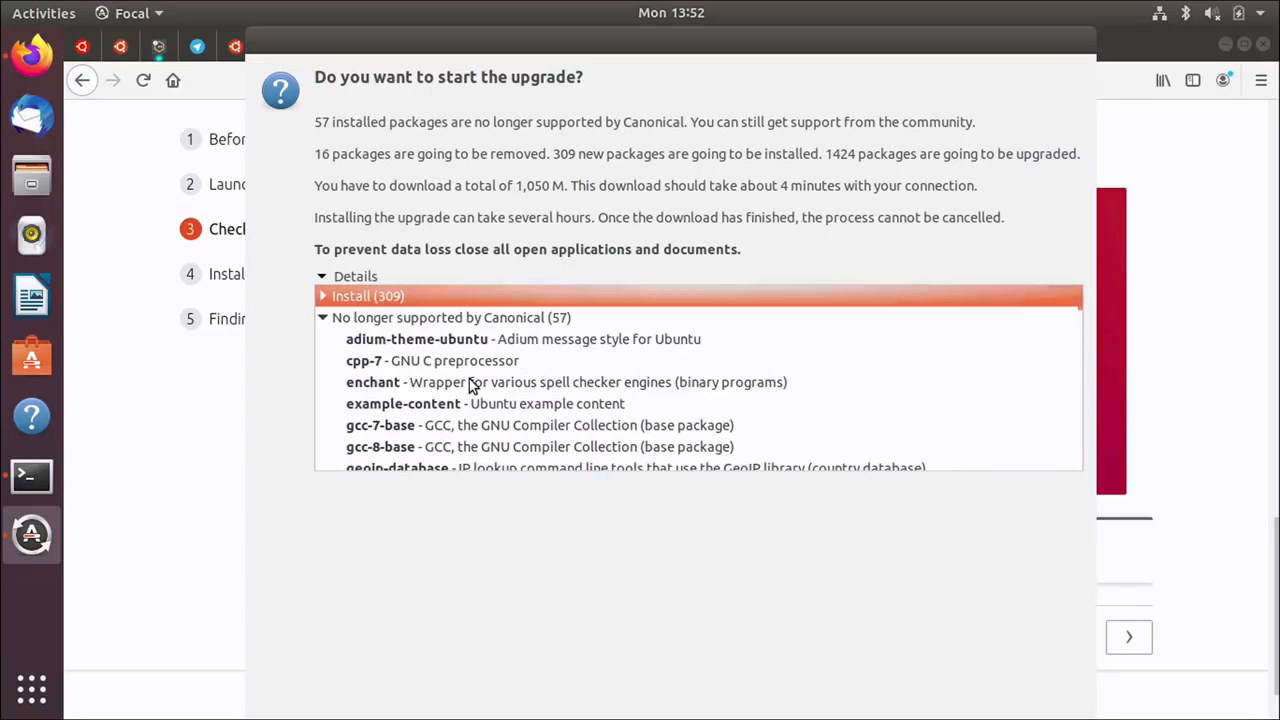
{"action": "left_click", "coordinate": [322, 317]}
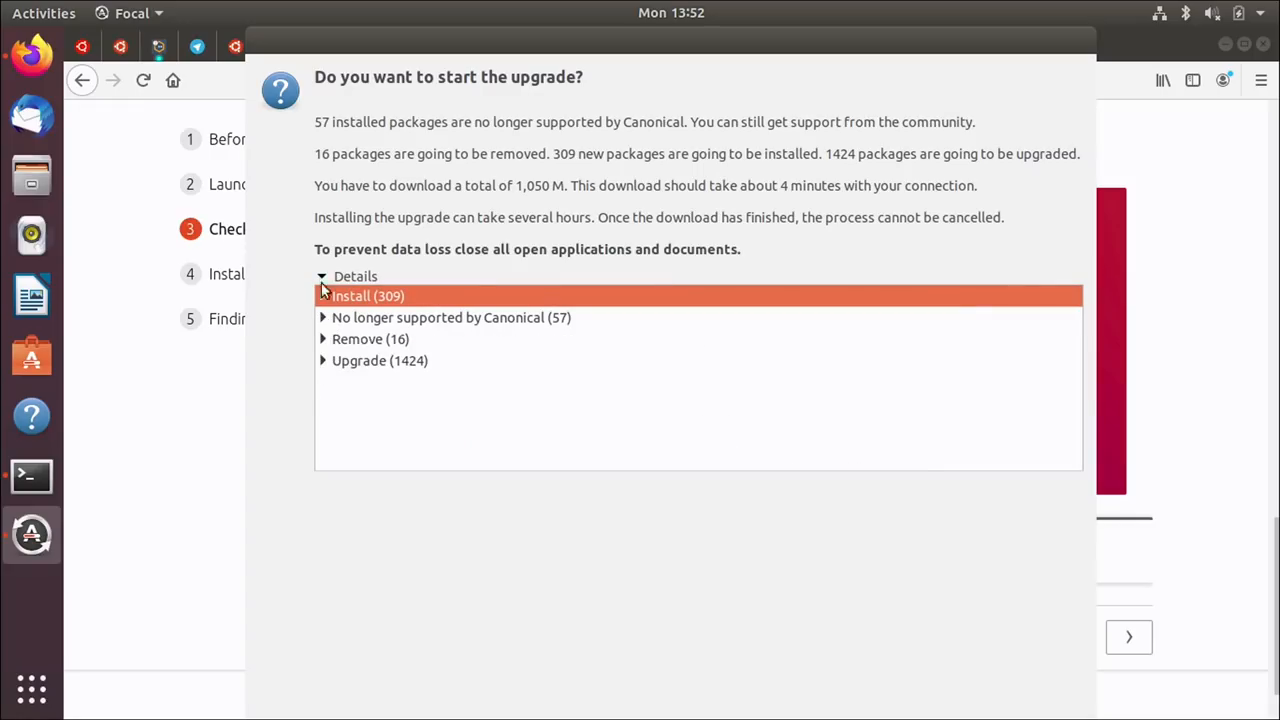
{"action": "left_click", "coordinate": [322, 296]}
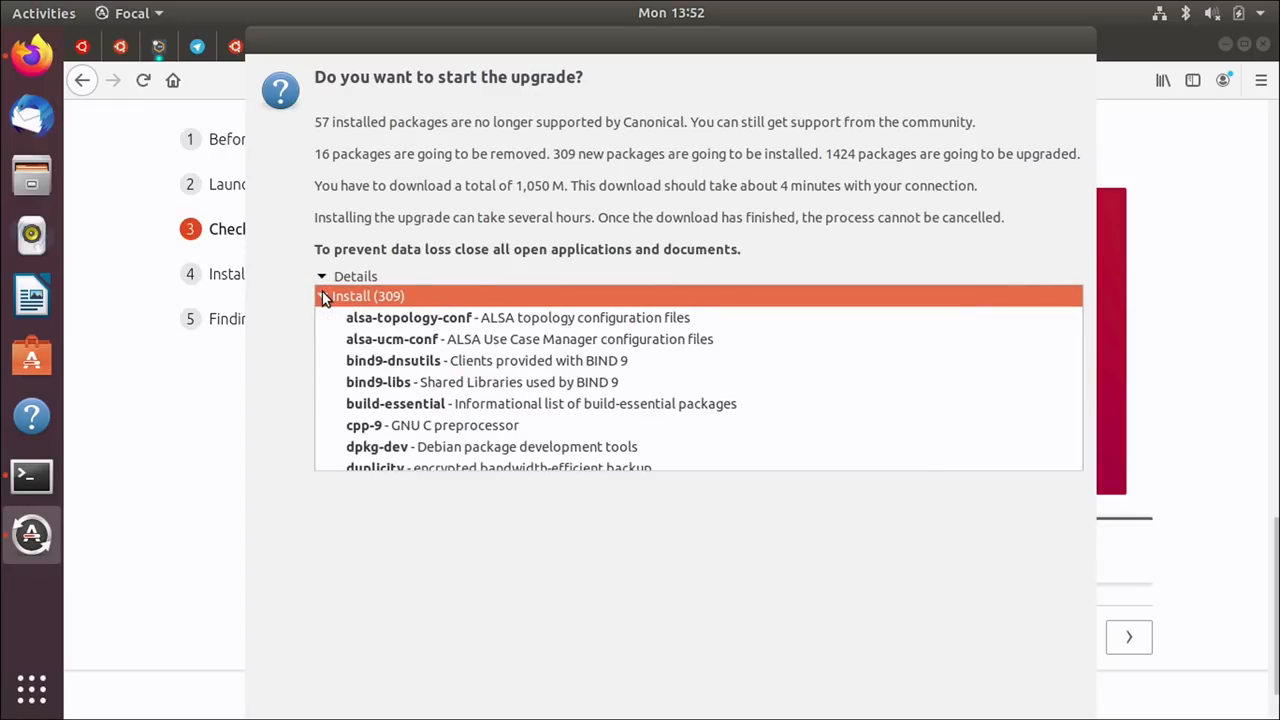
{"action": "left_click", "coordinate": [323, 296]}
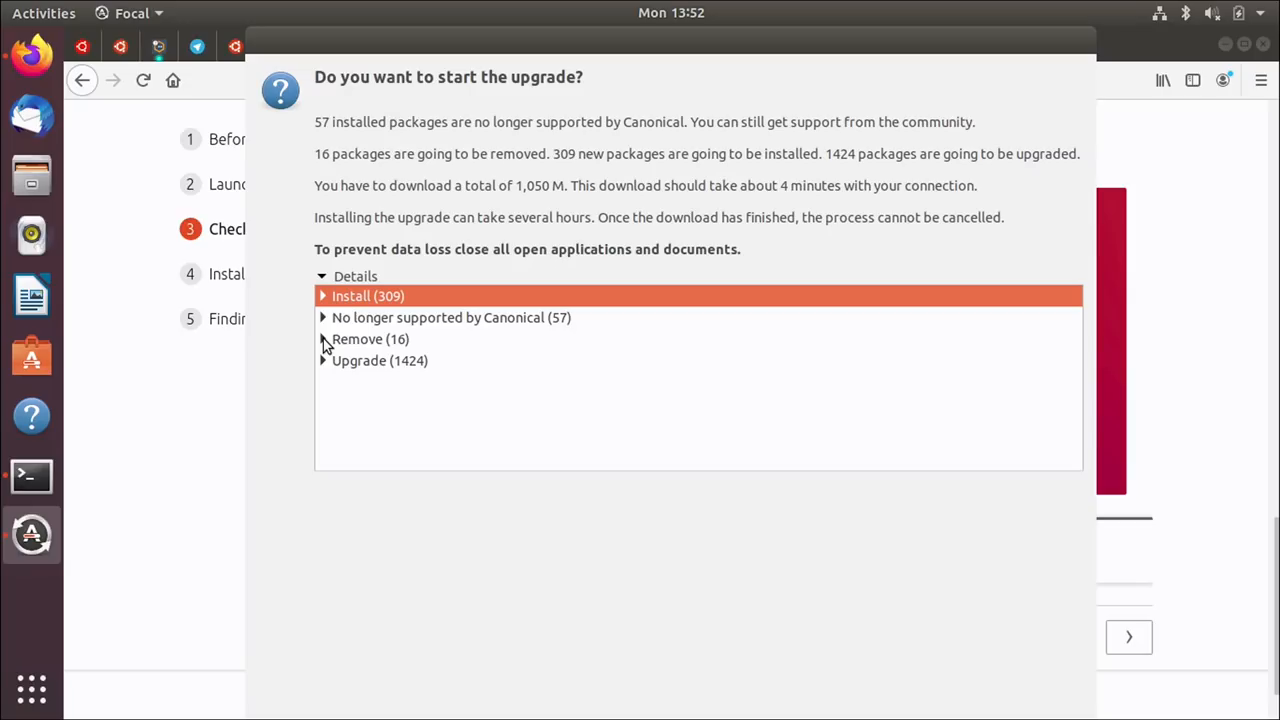
{"action": "left_click", "coordinate": [323, 361]}
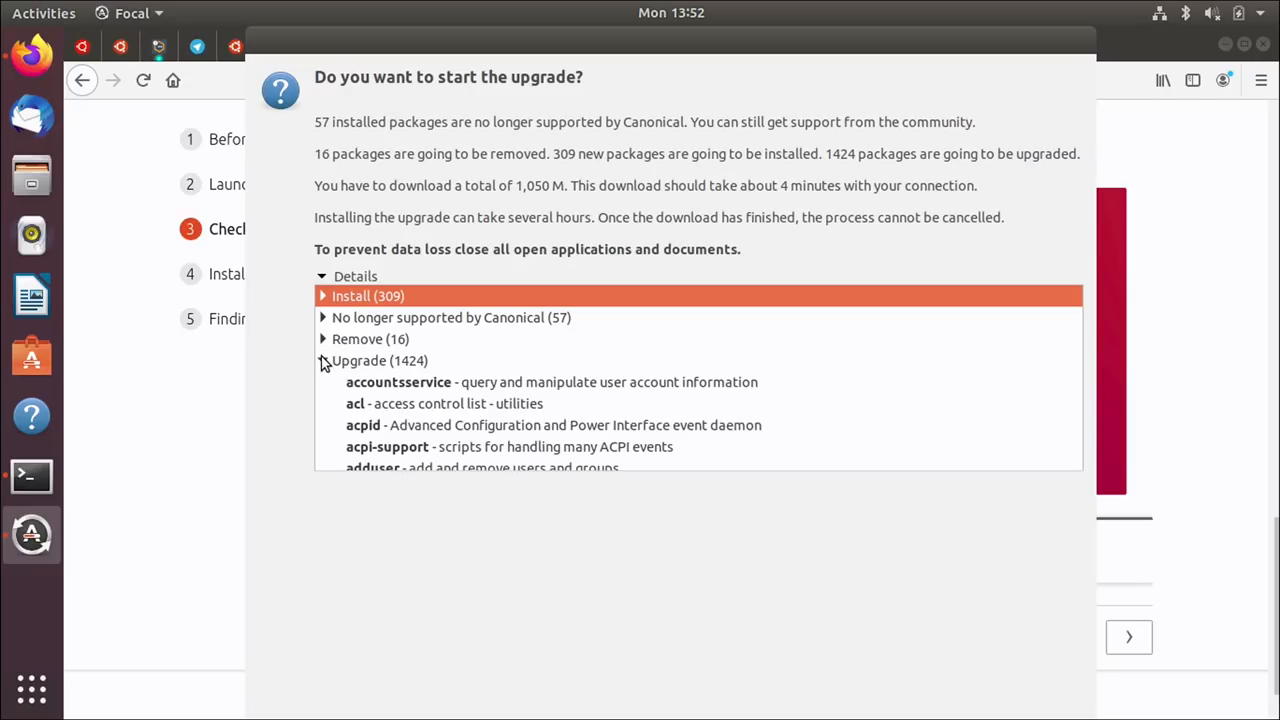
{"action": "scroll", "coordinate": [600, 420], "scroll_direction": "down", "scroll_amount": 3}
{"action": "scroll", "coordinate": [620, 430], "scroll_direction": "down", "scroll_amount": 4}
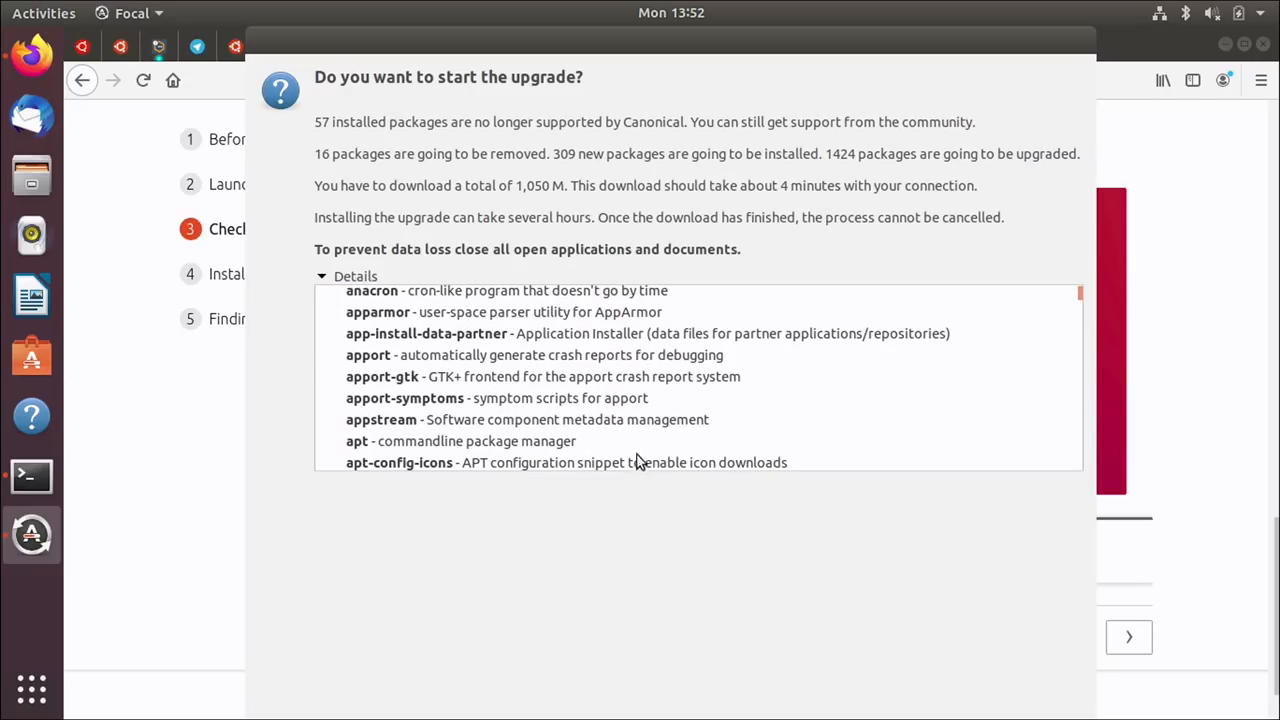
{"action": "scroll", "coordinate": [650, 420], "scroll_direction": "down", "scroll_amount": 3}
{"action": "scroll", "coordinate": [655, 422], "scroll_direction": "down", "scroll_amount": 3}
{"action": "mouse_move", "coordinate": [1079, 296]}
{"action": "left_mouse_down"}
{"action": "mouse_move", "coordinate": [1080, 327]}
{"action": "mouse_move", "coordinate": [1079, 314]}
{"action": "left_mouse_up"}
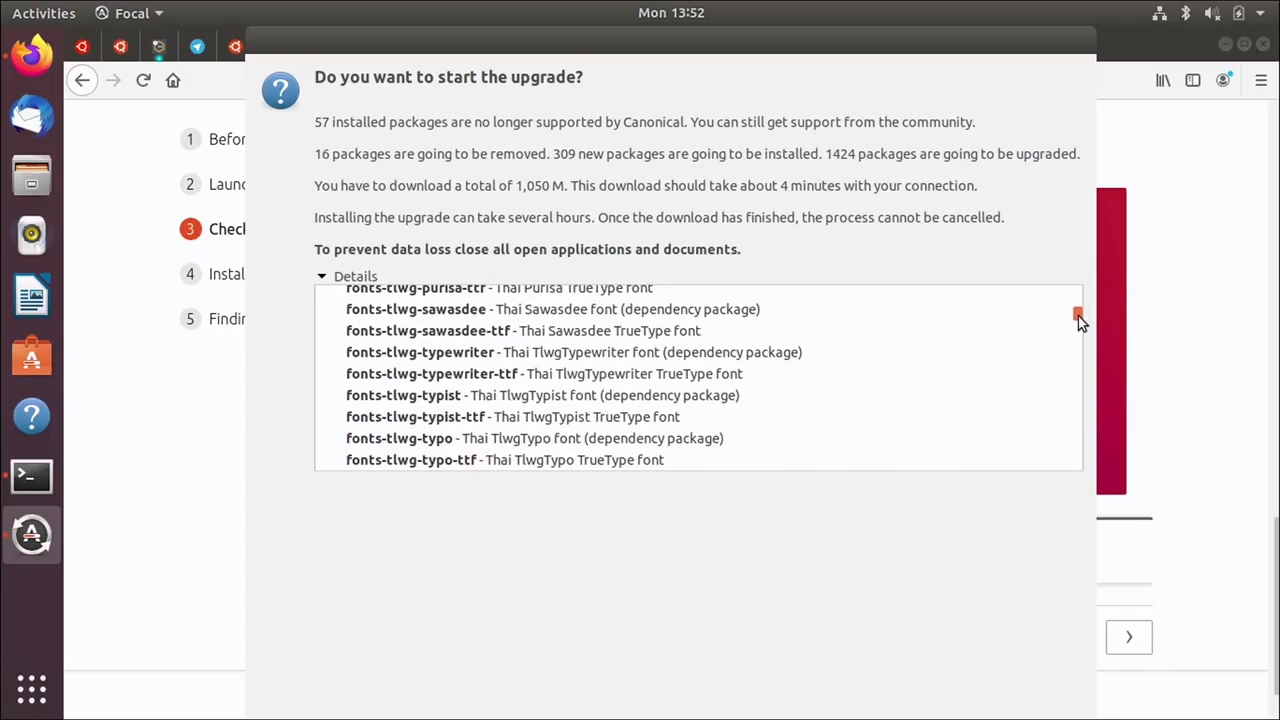
{"action": "scroll", "coordinate": [689, 365], "scroll_direction": "up", "scroll_amount": 4}
{"action": "scroll", "coordinate": [689, 365], "scroll_direction": "up", "scroll_amount": 4}
{"action": "scroll", "coordinate": [689, 365], "scroll_direction": "up", "scroll_amount": 4}
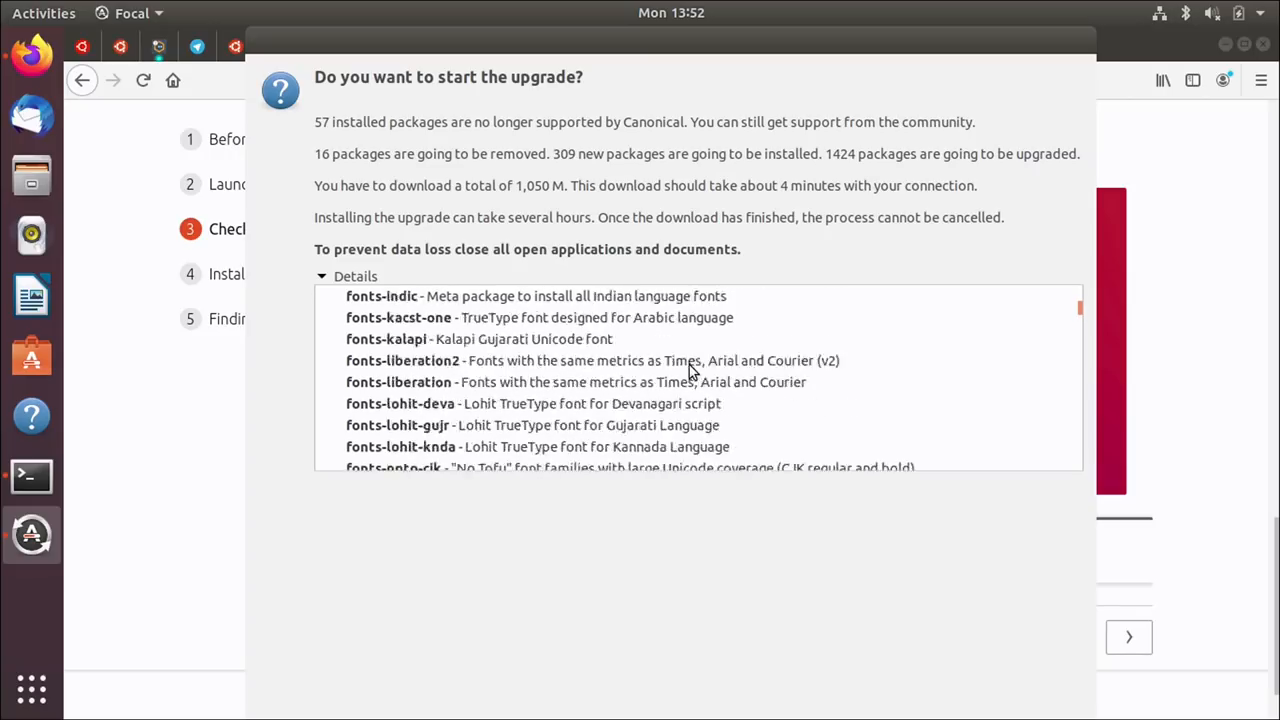
{"action": "scroll", "coordinate": [689, 365], "scroll_direction": "up", "scroll_amount": 4}
{"action": "scroll", "coordinate": [689, 372], "scroll_direction": "up", "scroll_amount": 3}
{"action": "scroll", "coordinate": [689, 372], "scroll_direction": "down", "scroll_amount": 1}
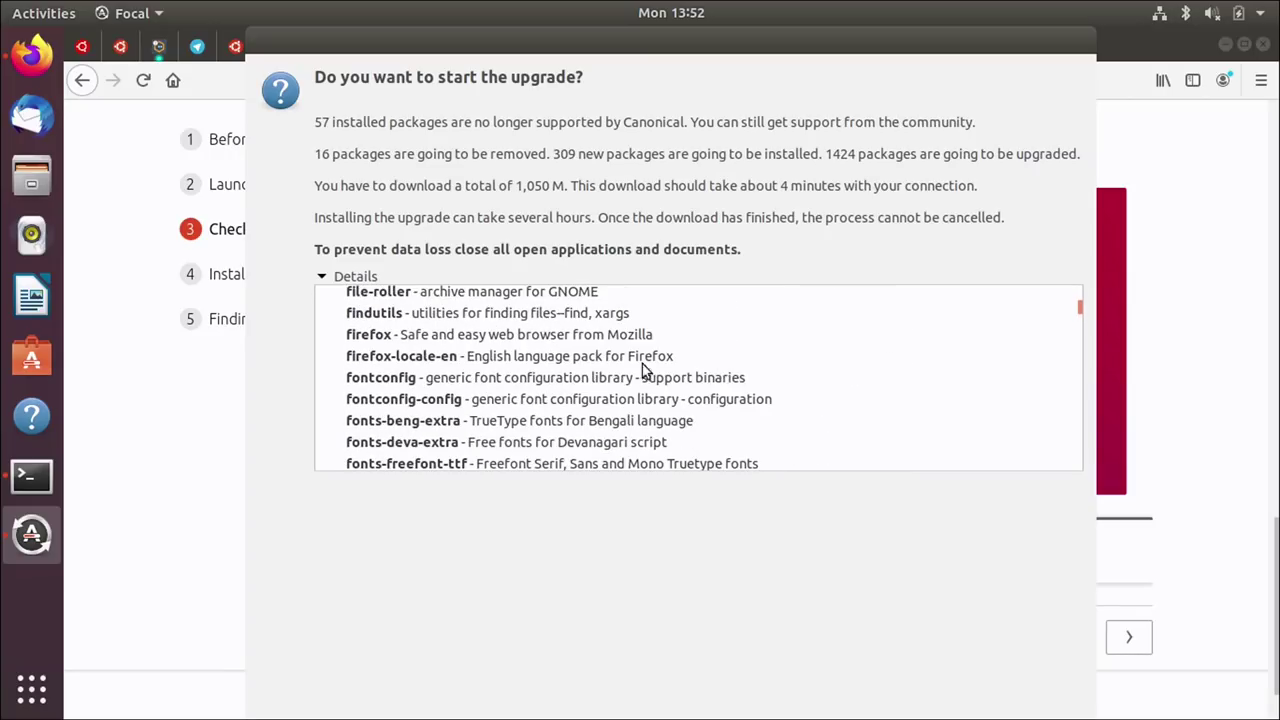
{"action": "left_click", "coordinate": [430, 340]}
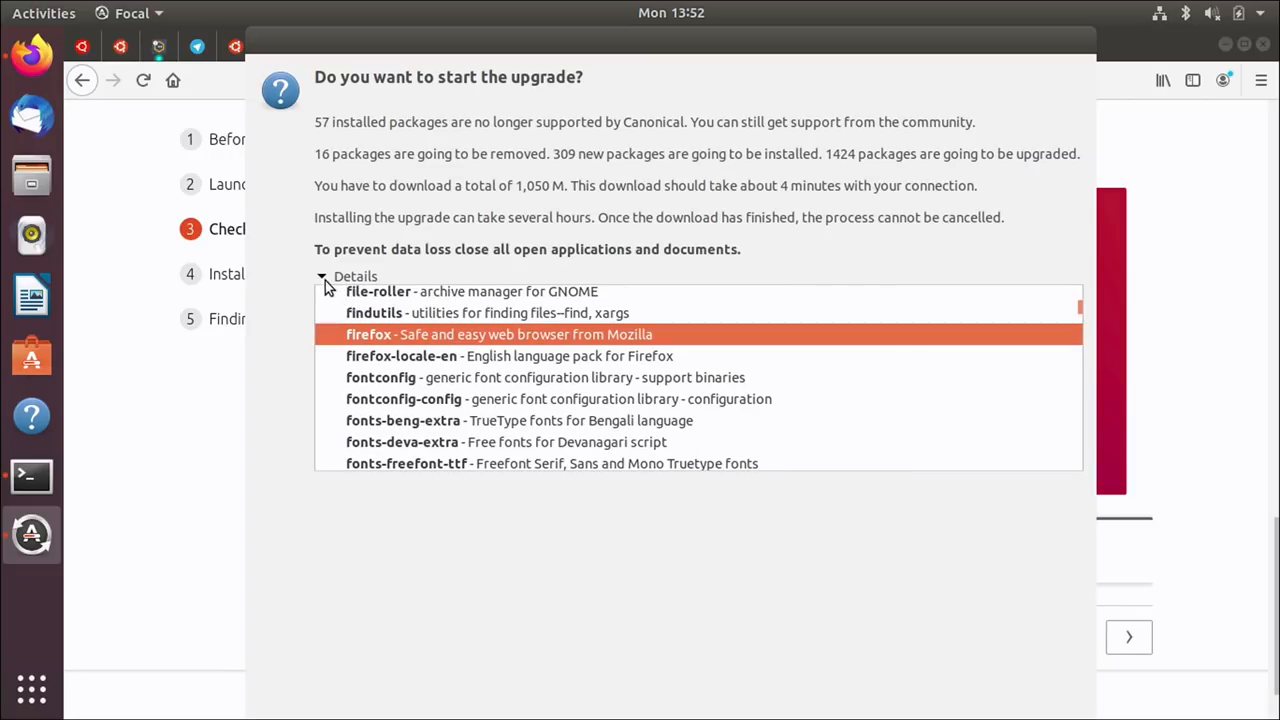
{"action": "left_click", "coordinate": [325, 278]}
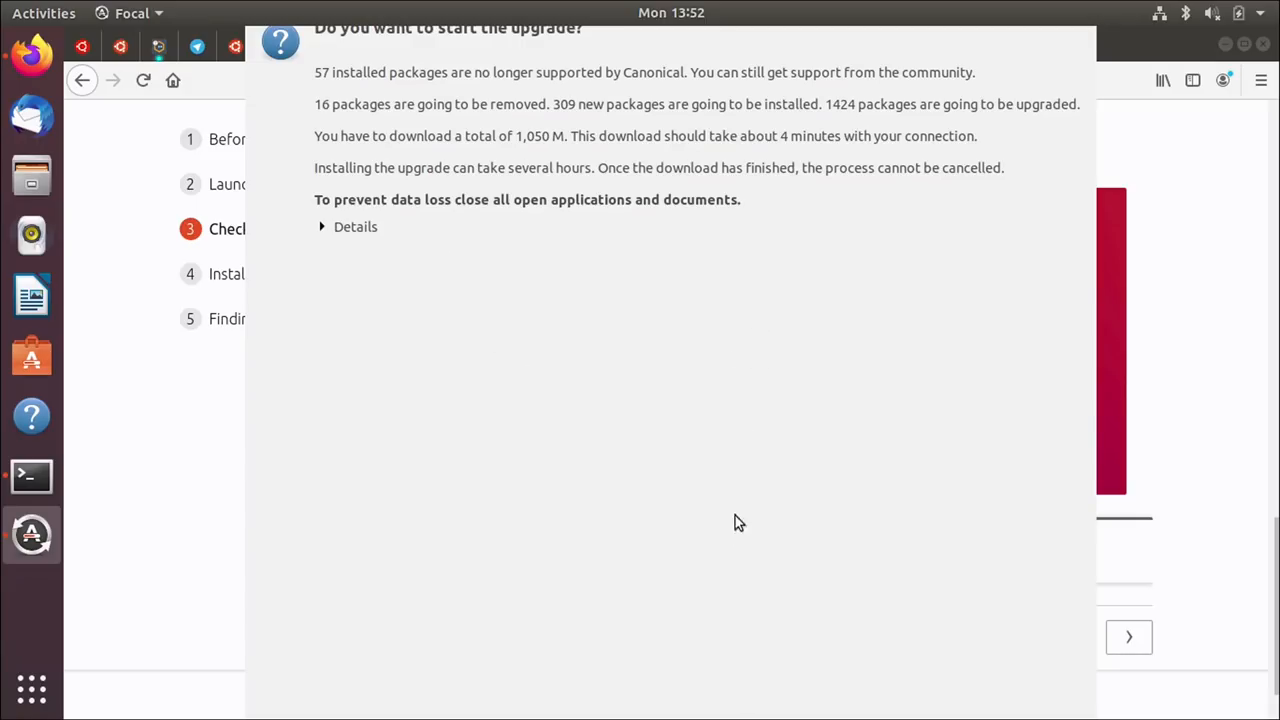
Step: Reposition the upgrade prompt and start the upgrade to Ubuntu 20.04
{"action": "left_click_drag", "start_coordinate": [703, 245], "coordinate": [690, 425]}
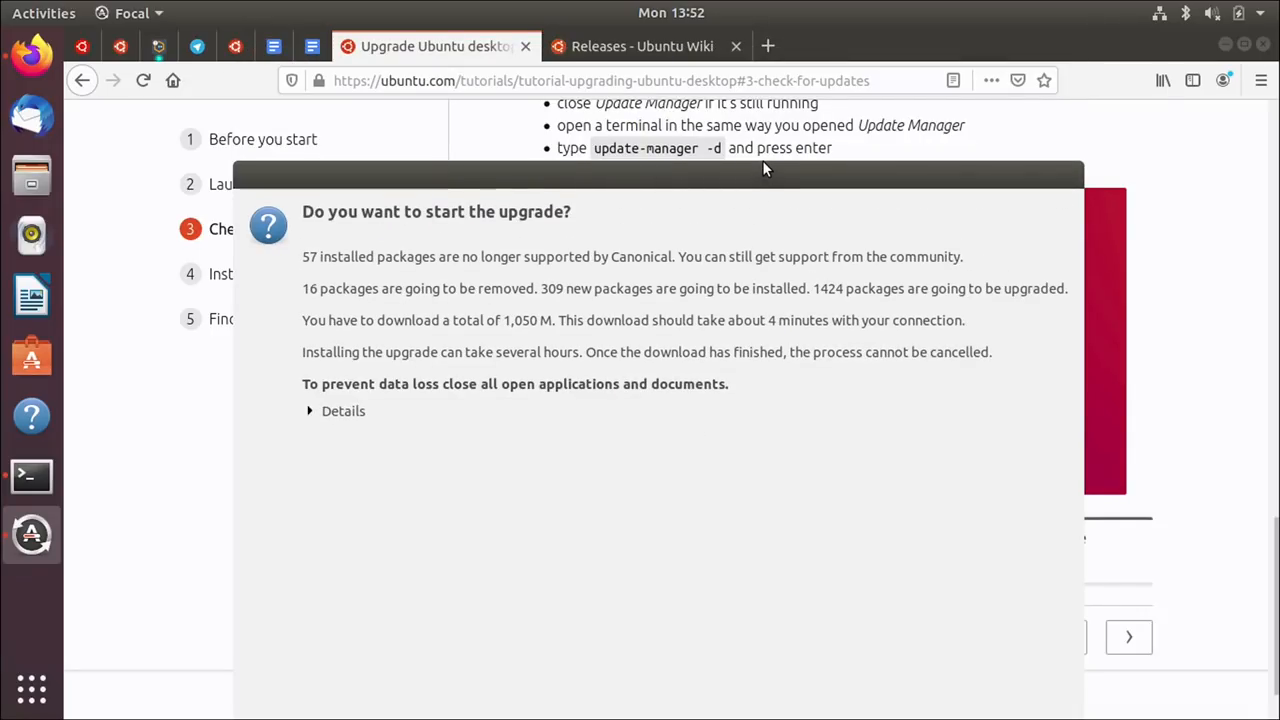
{"action": "left_click_drag", "start_coordinate": [763, 184], "coordinate": [740, 20]}
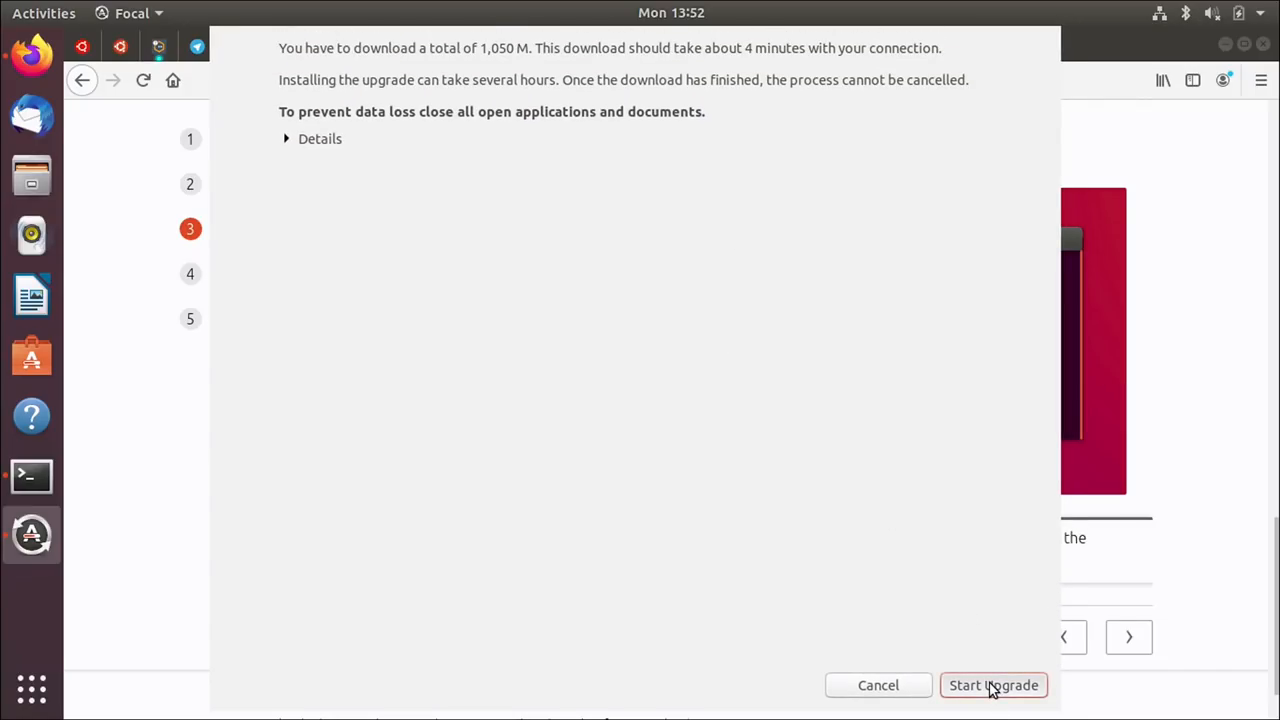
{"action": "left_click", "coordinate": [993, 685]}
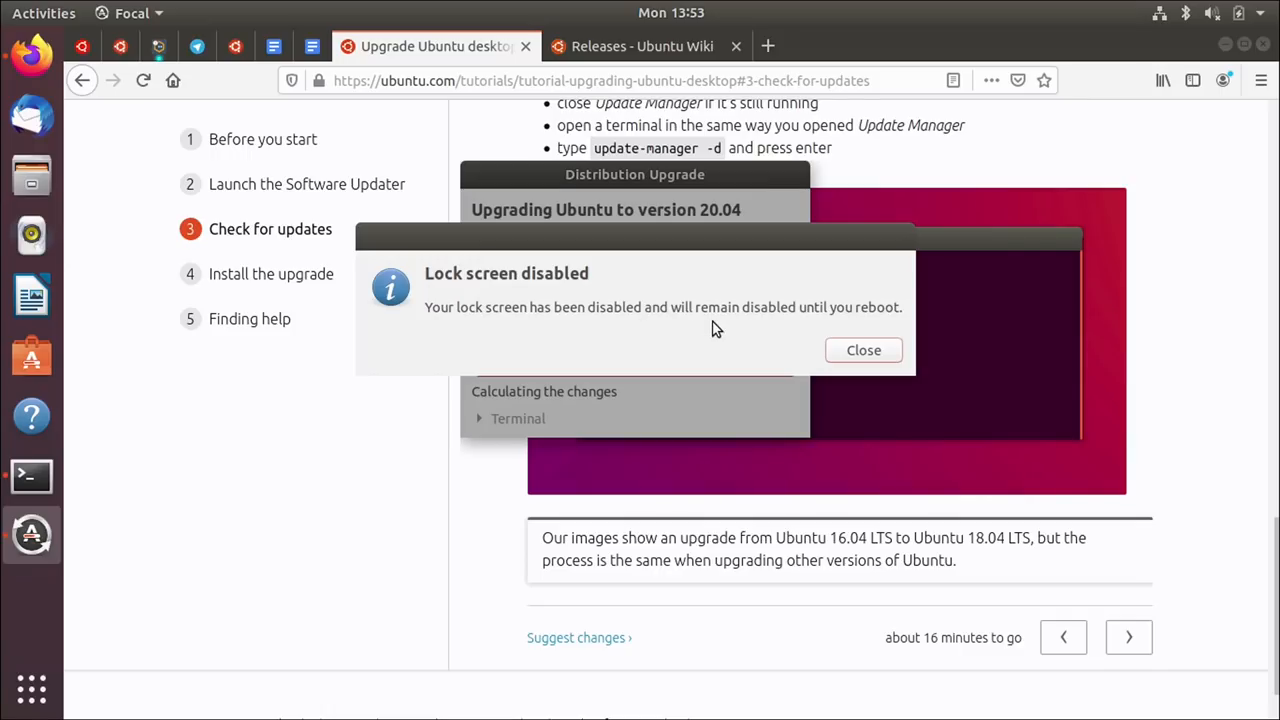
Step: Dismiss the 'Lock screen disabled' notice so package fetching continues
{"action": "left_click", "coordinate": [868, 352]}
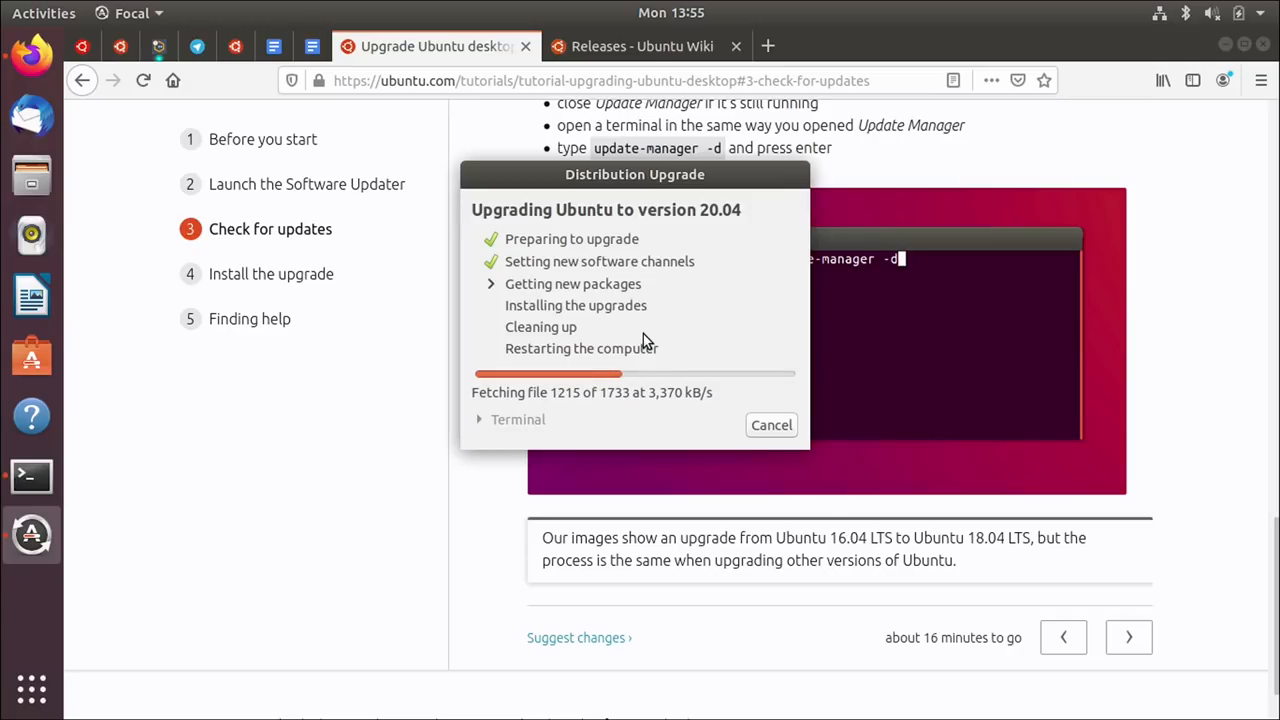
Step: Draft do-release-upgrade in a new terminal, then erase it and close the terminal unrun
{"action": "key", "text": "ctrl+alt+t"}
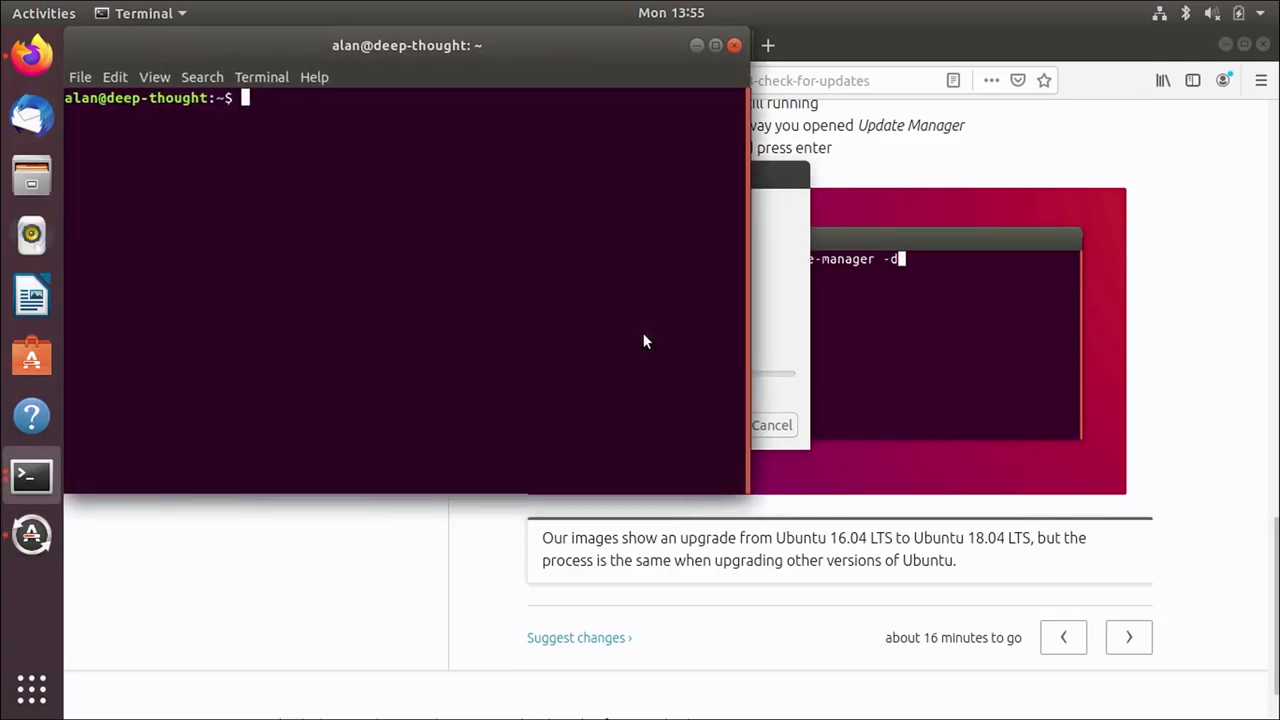
{"action": "type", "text": "uptd"}
{"action": "key", "text": "BackSpace"}
{"action": "key", "text": "BackSpace"}
{"action": "type", "text": "da"}
{"action": "type", "text": "te-mana"}
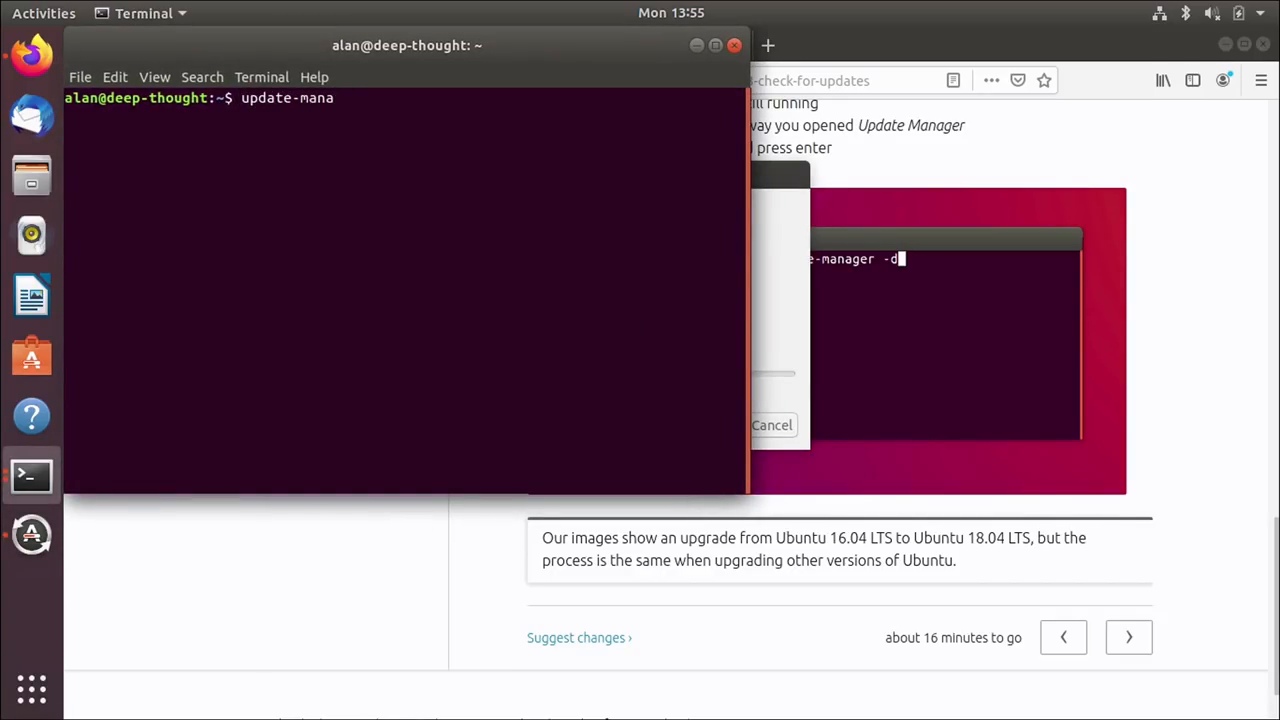
{"action": "type", "text": "ger"}
{"action": "key", "text": "BackSpace"}
{"action": "key", "text": "BackSpace"}
{"action": "key", "text": "BackSpace"}
{"action": "type", "text": "do-rel"}
{"action": "type", "text": "ease-upgrade"}
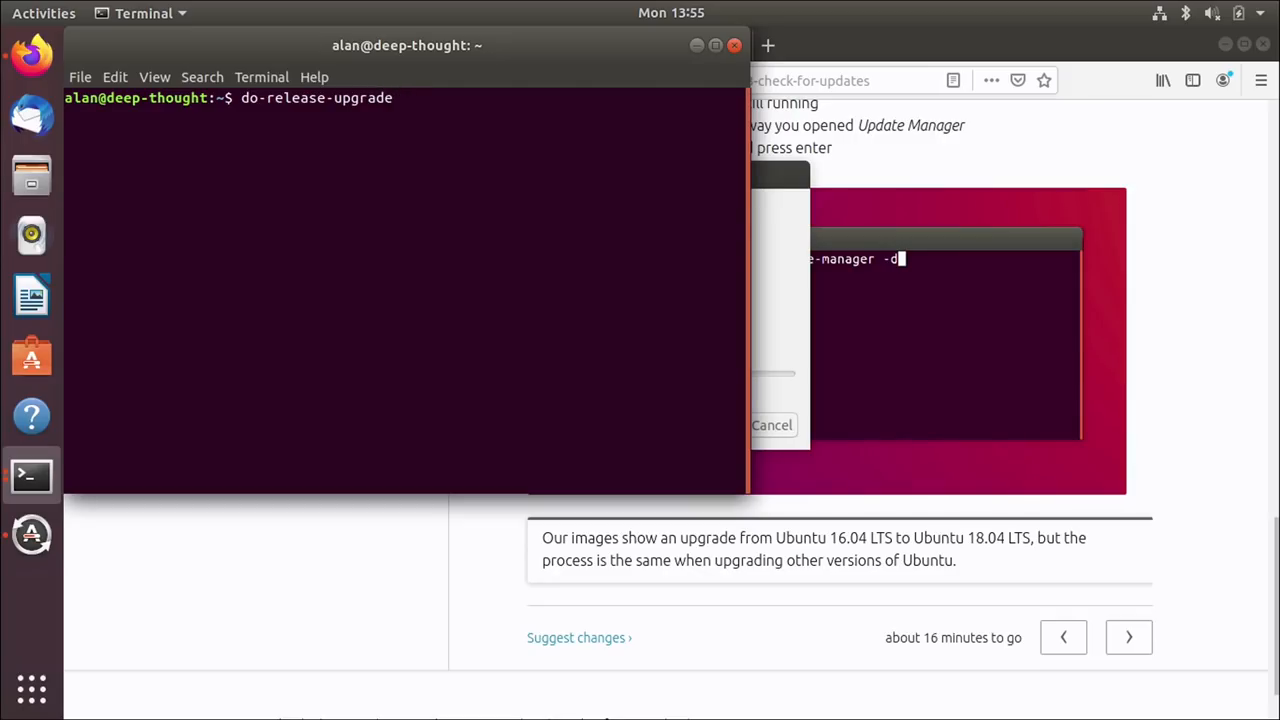
{"action": "key", "text": "BackSpace"}
{"action": "key", "text": "BackSpace"}
{"action": "key", "text": "BackSpace"}
{"action": "key", "text": "BackSpace"}
{"action": "key", "text": "BackSpace"}
{"action": "key", "text": "BackSpace"}
{"action": "key", "text": "BackSpace"}
{"action": "key", "text": "ctrl+d"}
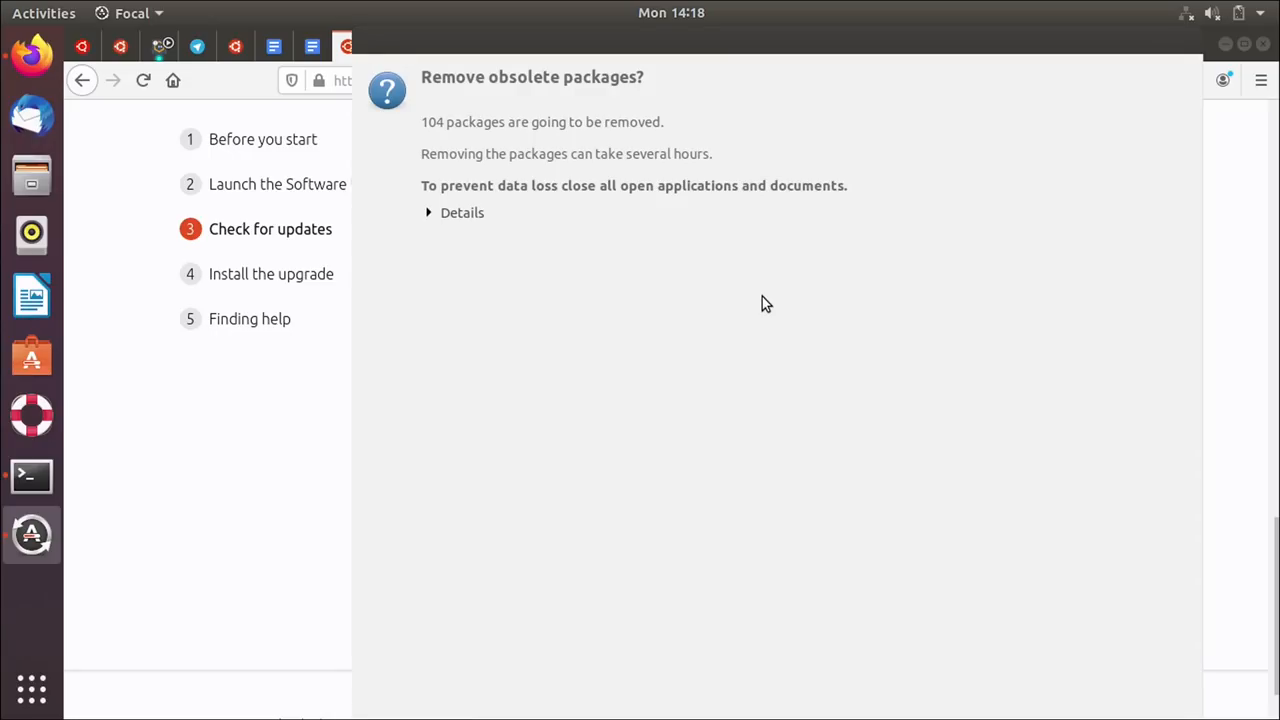
{"action": "key", "text": "super"}
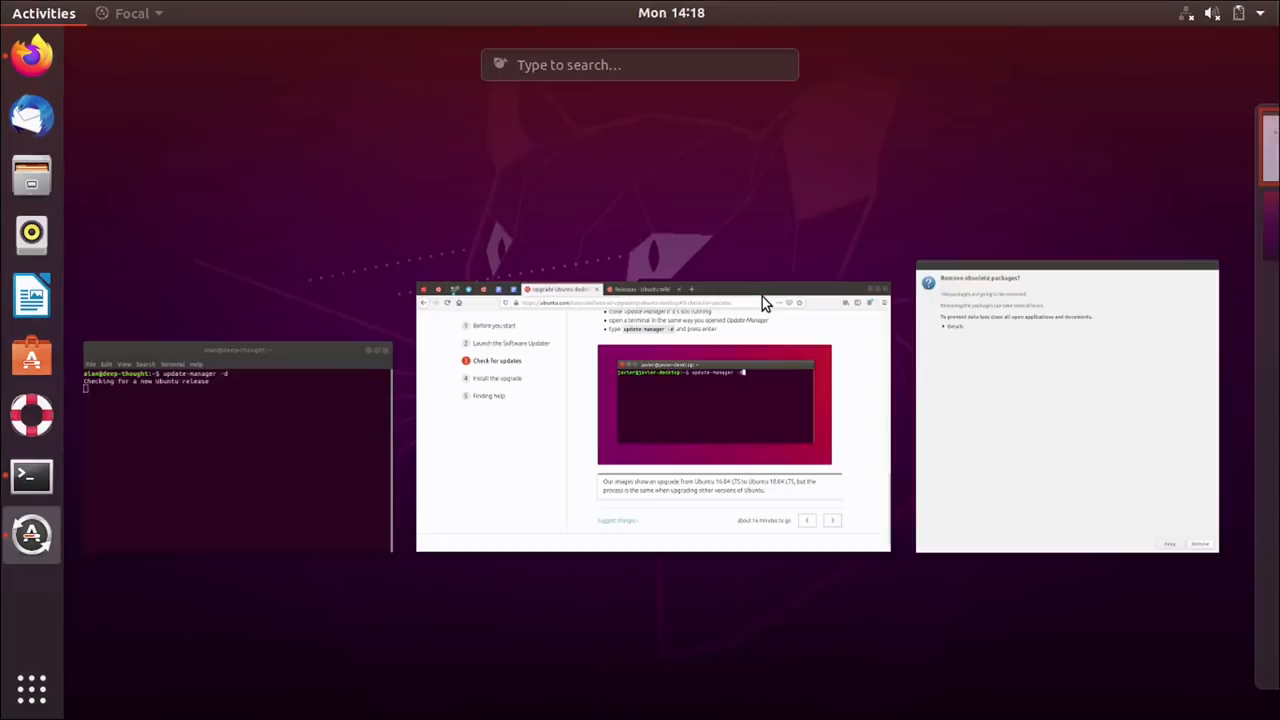
{"action": "left_click", "coordinate": [1136, 423]}
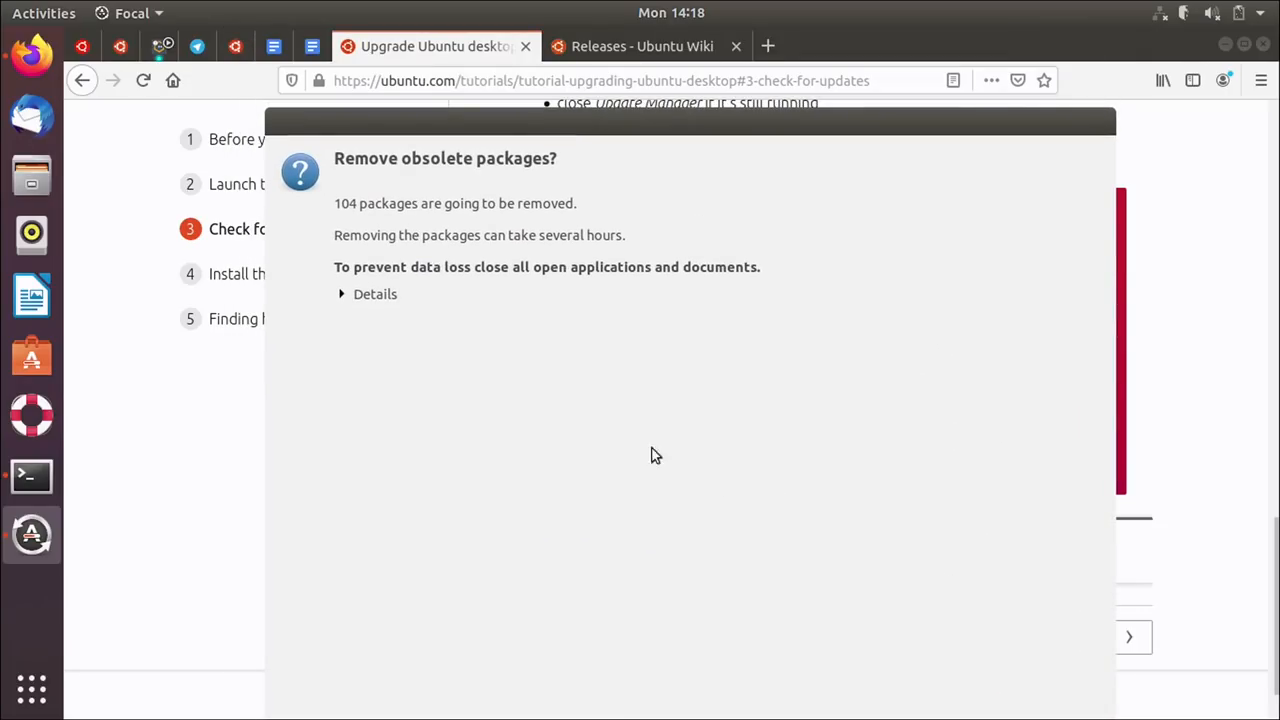
{"action": "left_click", "coordinate": [343, 293]}
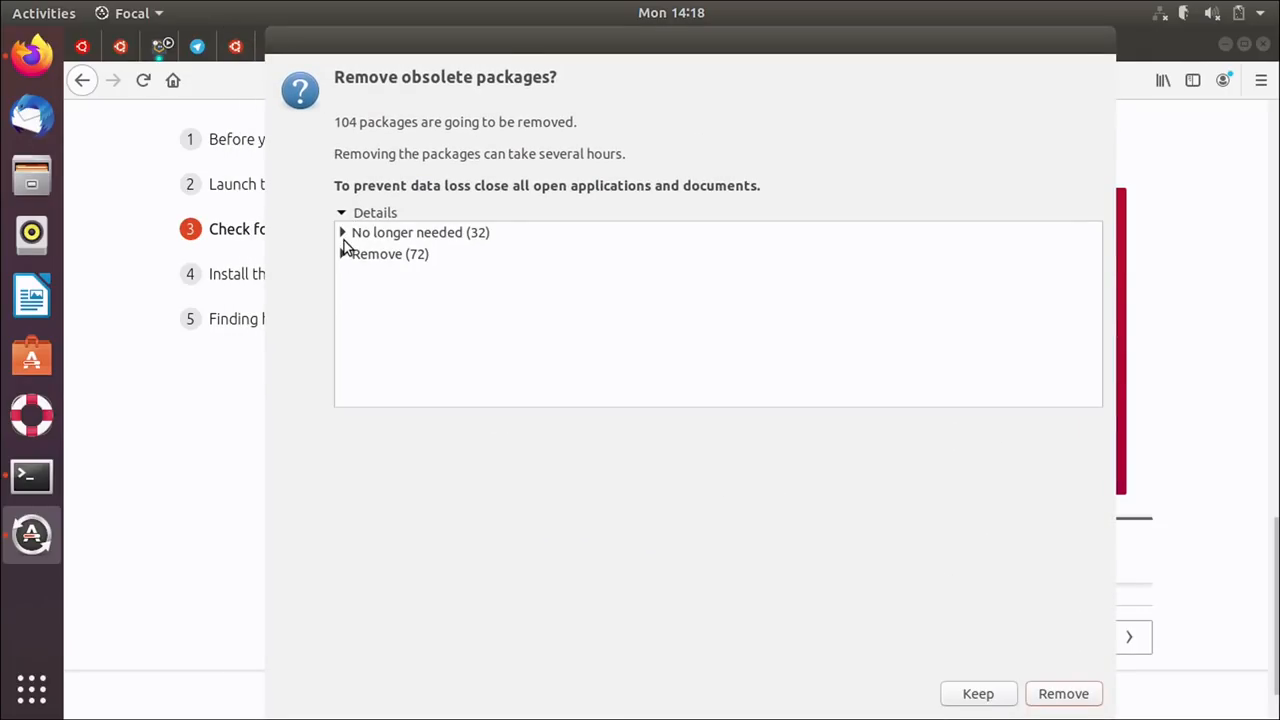
{"action": "left_click", "coordinate": [343, 253]}
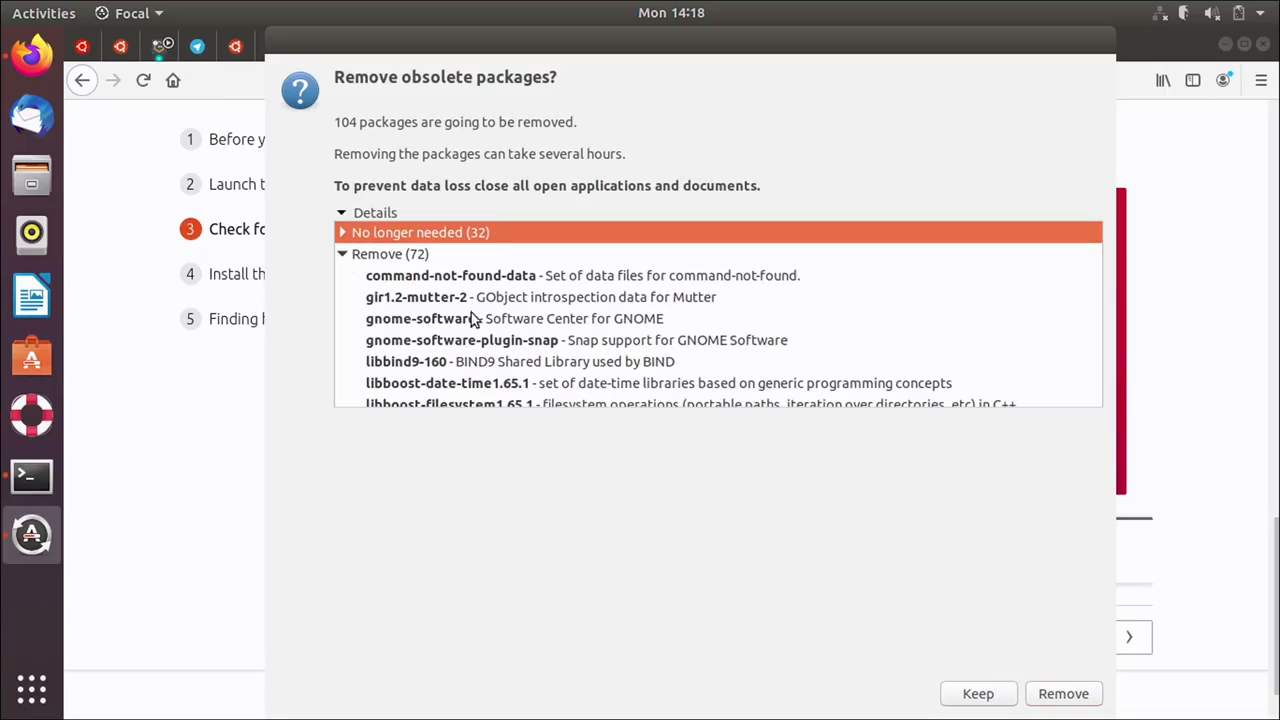
{"action": "scroll", "coordinate": [574, 330], "scroll_direction": "down", "scroll_amount": 5}
{"action": "scroll", "coordinate": [574, 330], "scroll_direction": "down", "scroll_amount": 5}
{"action": "scroll", "coordinate": [574, 330], "scroll_direction": "down", "scroll_amount": 5}
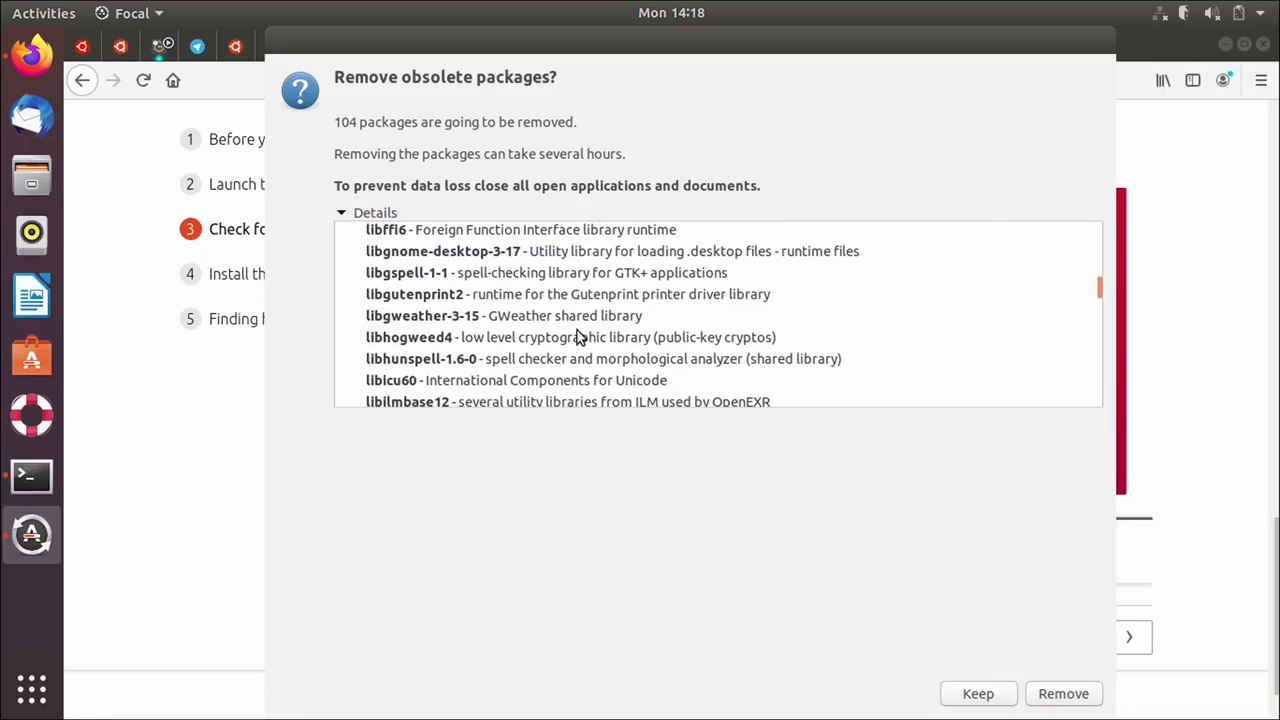
{"action": "scroll", "coordinate": [578, 337], "scroll_direction": "down", "scroll_amount": 5}
{"action": "scroll", "coordinate": [578, 337], "scroll_direction": "down", "scroll_amount": 5}
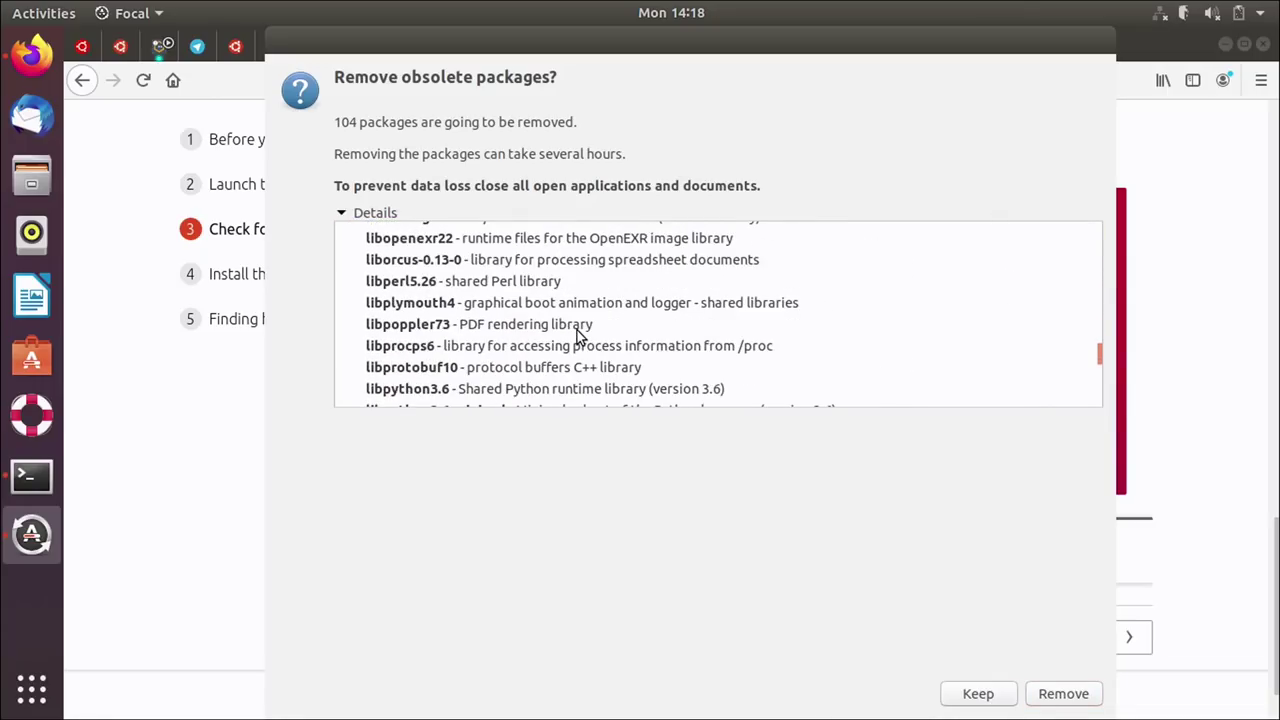
{"action": "left_click", "coordinate": [341, 212]}
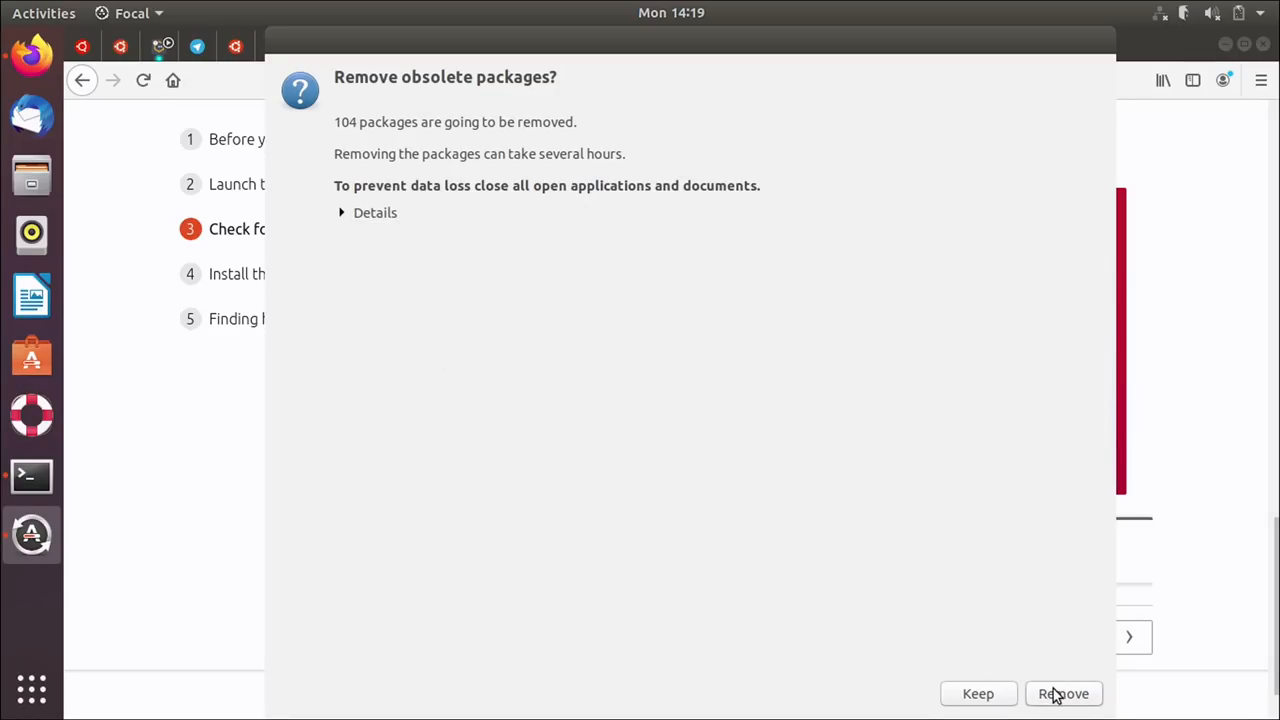
Step: Approve removing the 104 obsolete packages and move the upgrade window higher
{"action": "left_click", "coordinate": [1056, 695]}
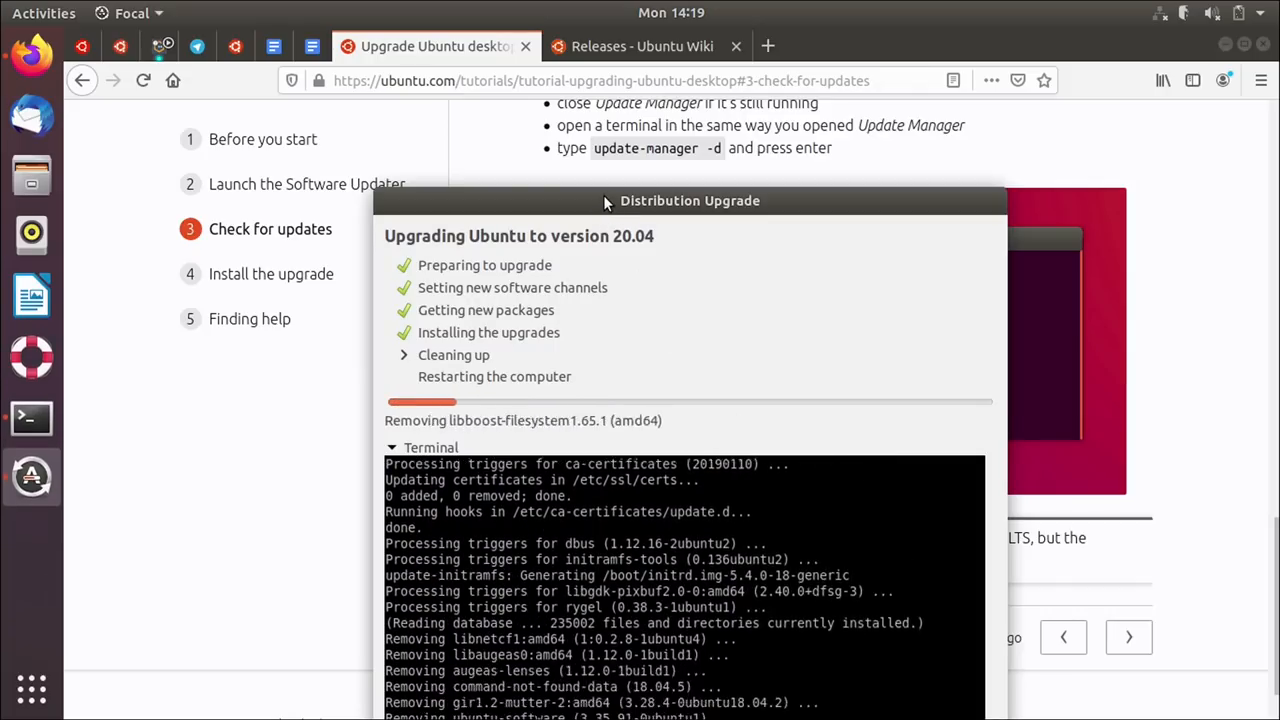
{"action": "left_click_drag", "start_coordinate": [603, 200], "coordinate": [617, 52]}
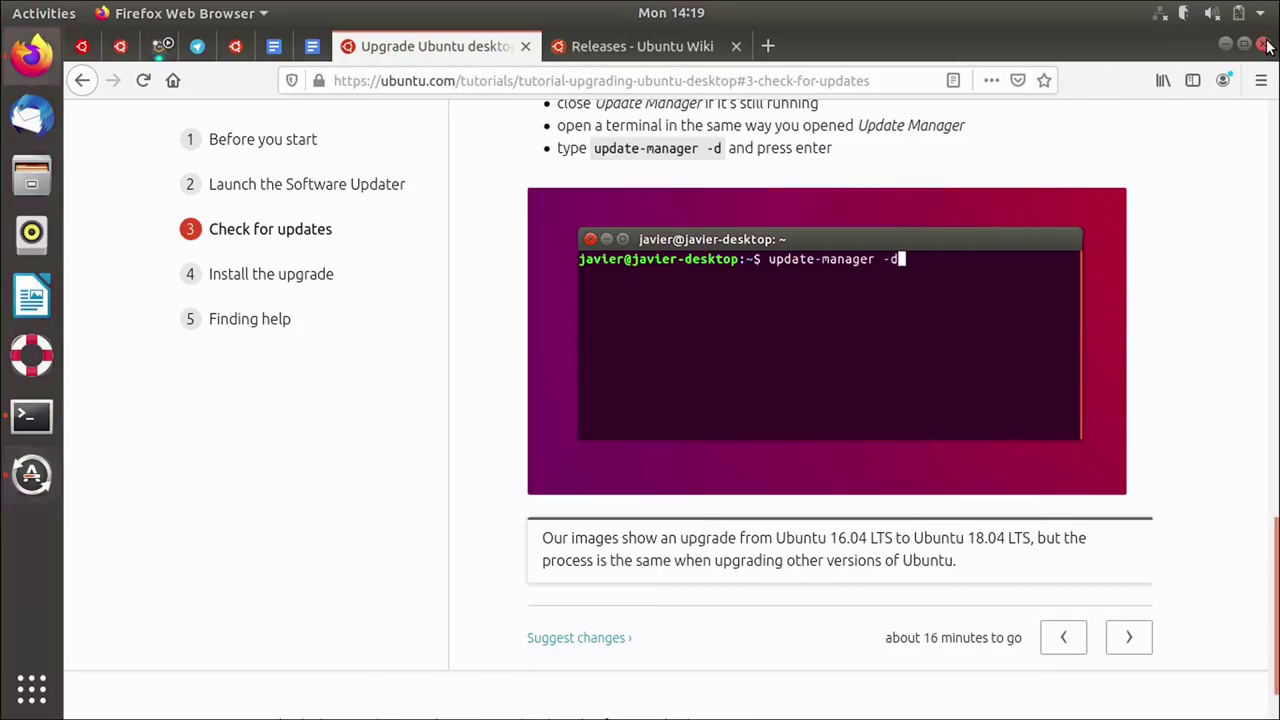
Step: Quit Firefox with its open tabs and restart the computer to finish the upgrade
{"action": "left_click", "coordinate": [1266, 46]}
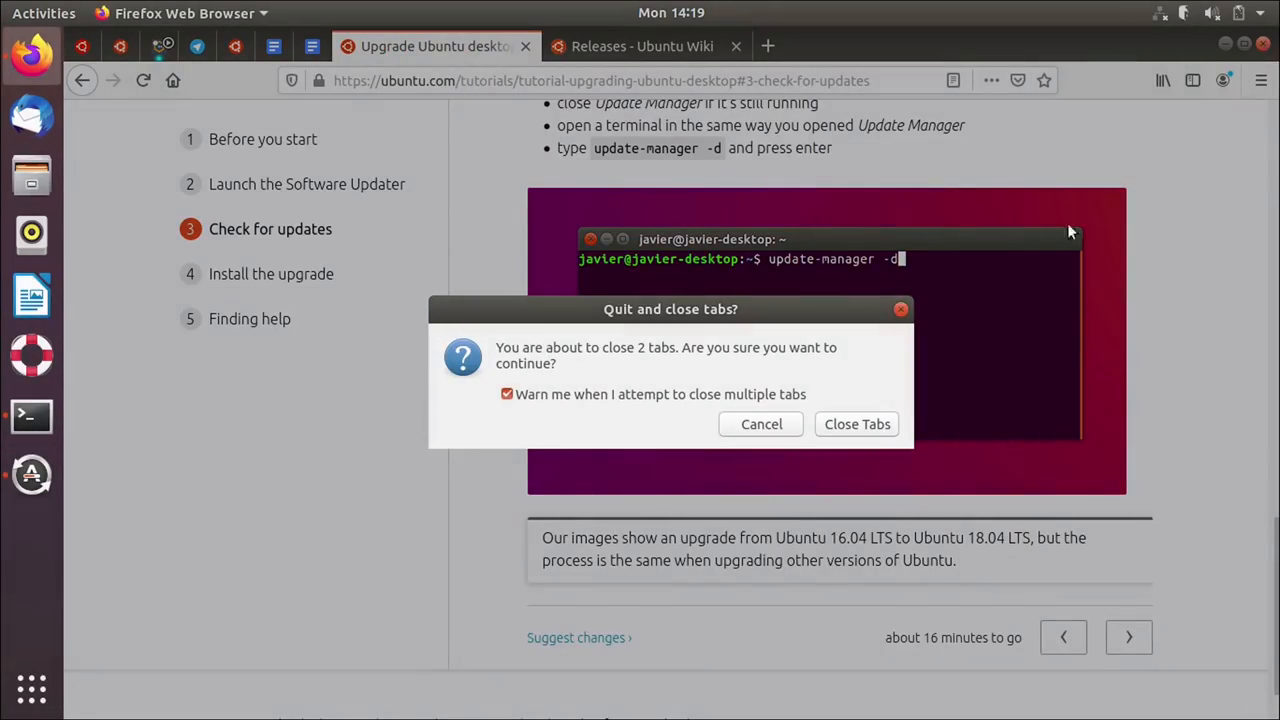
{"action": "left_click", "coordinate": [857, 424]}
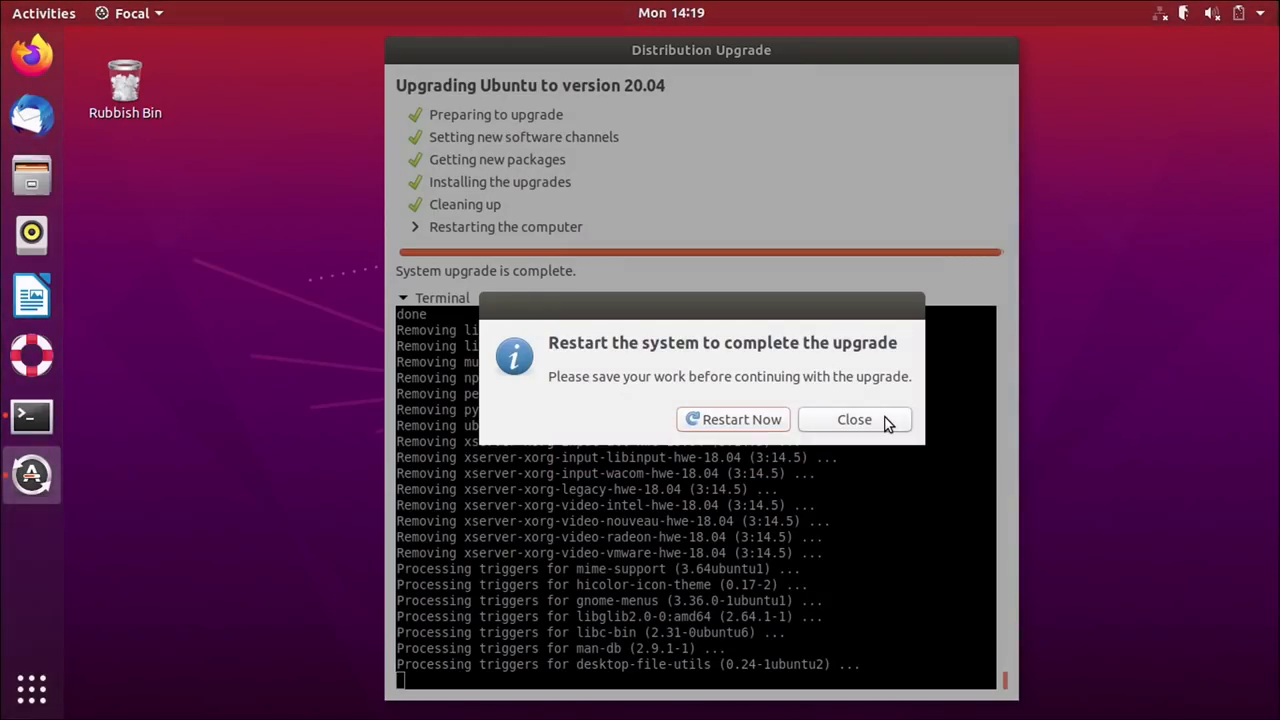
{"action": "left_click", "coordinate": [716, 425]}
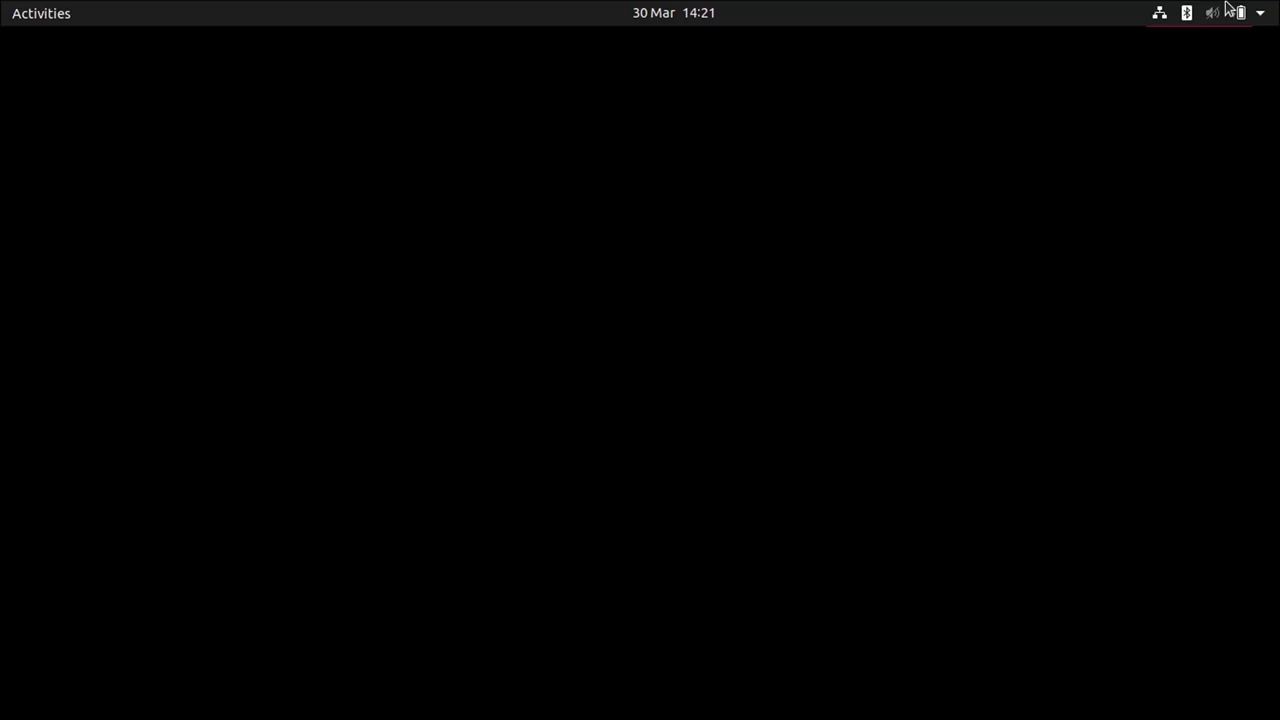
Step: Reach Settings from the system status menu to view the About panel
{"action": "left_click", "coordinate": [1235, 12]}
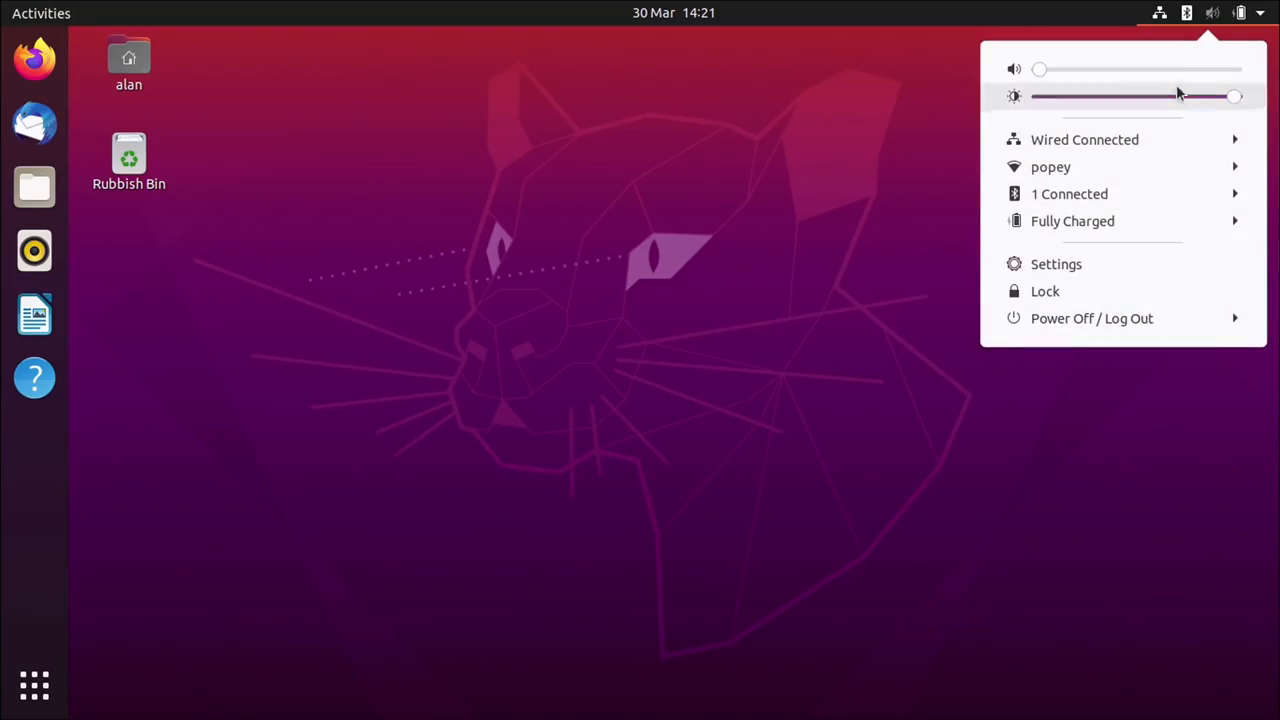
{"action": "left_click", "coordinate": [1056, 264]}
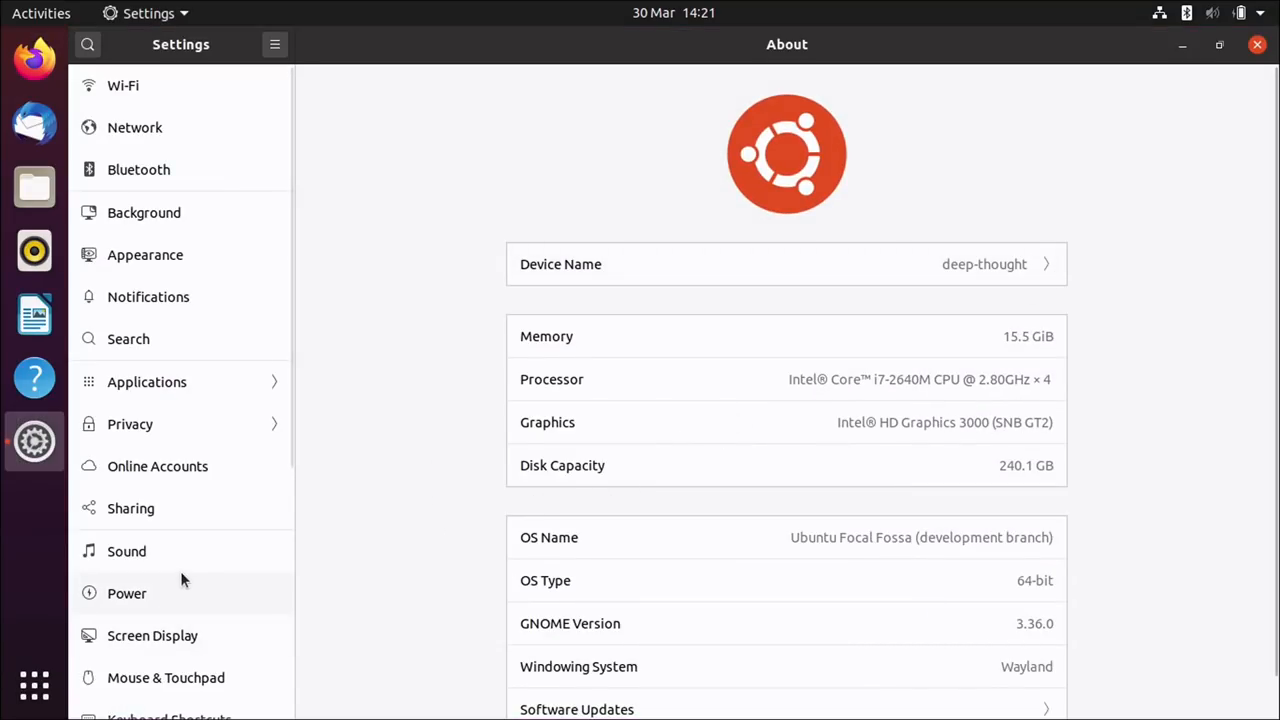
{"action": "scroll", "coordinate": [180, 571], "scroll_direction": "down", "scroll_amount": 5}
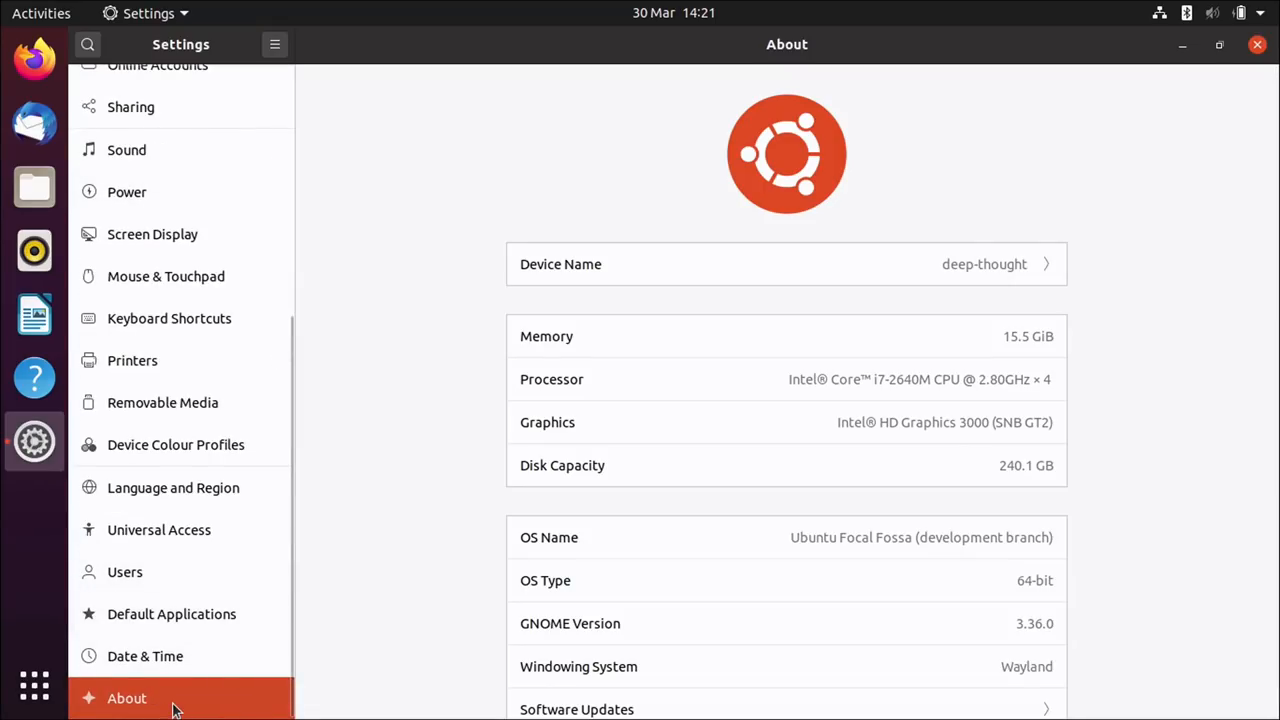
{"action": "scroll", "coordinate": [1174, 487], "scroll_direction": "down", "scroll_amount": 2}
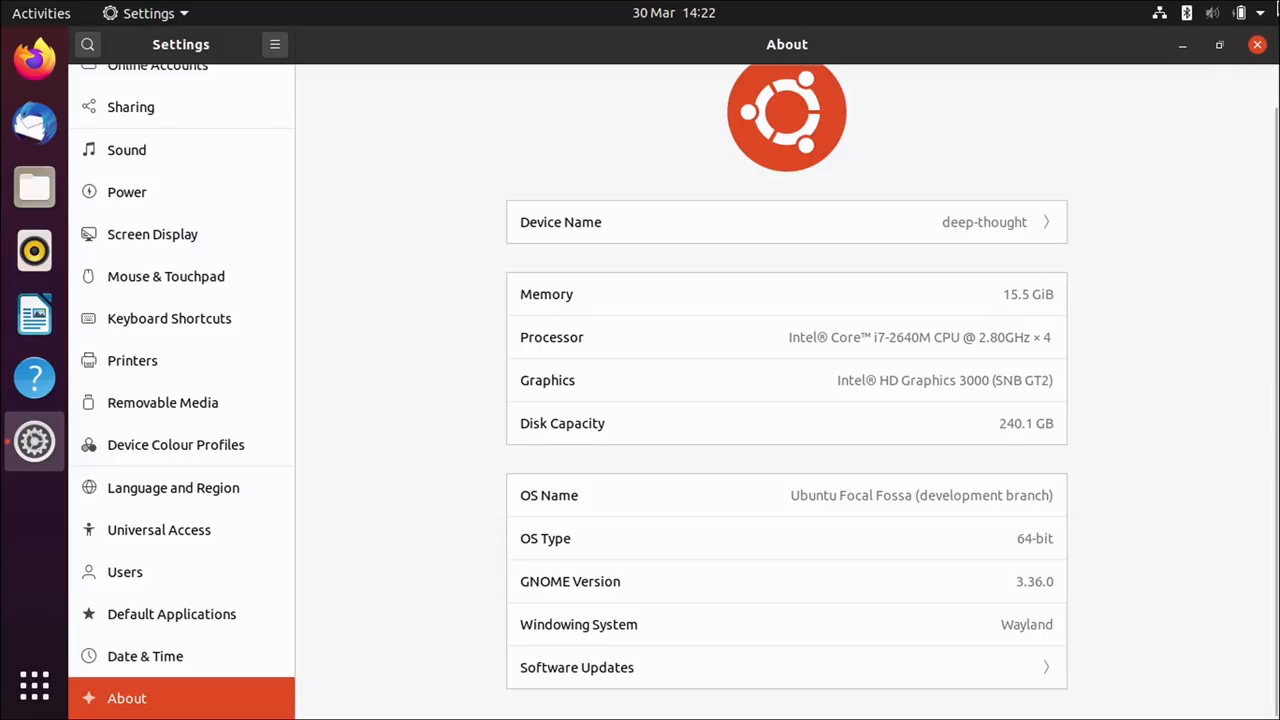
Step: Close GNOME Settings after confirming OS name reads Ubuntu Focal Fossa with GNOME 3.36.0
{"action": "left_click", "coordinate": [1259, 45]}
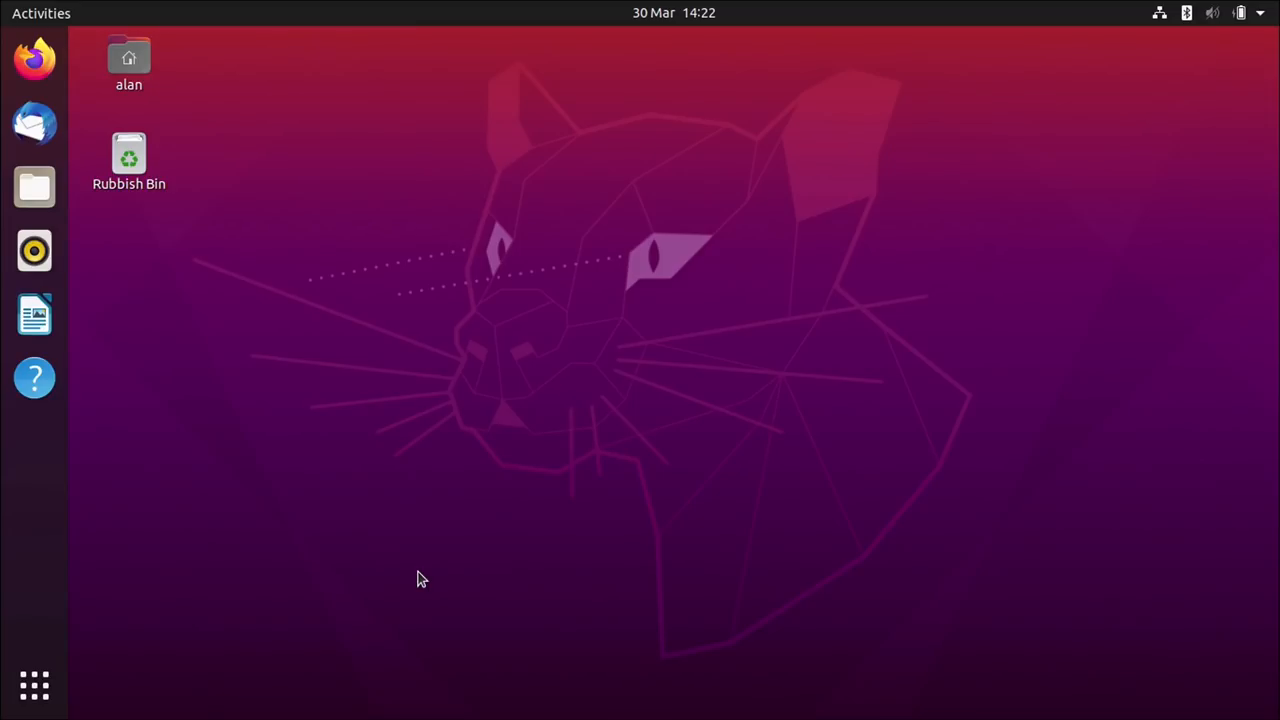
{"action": "left_click", "coordinate": [720, 12]}
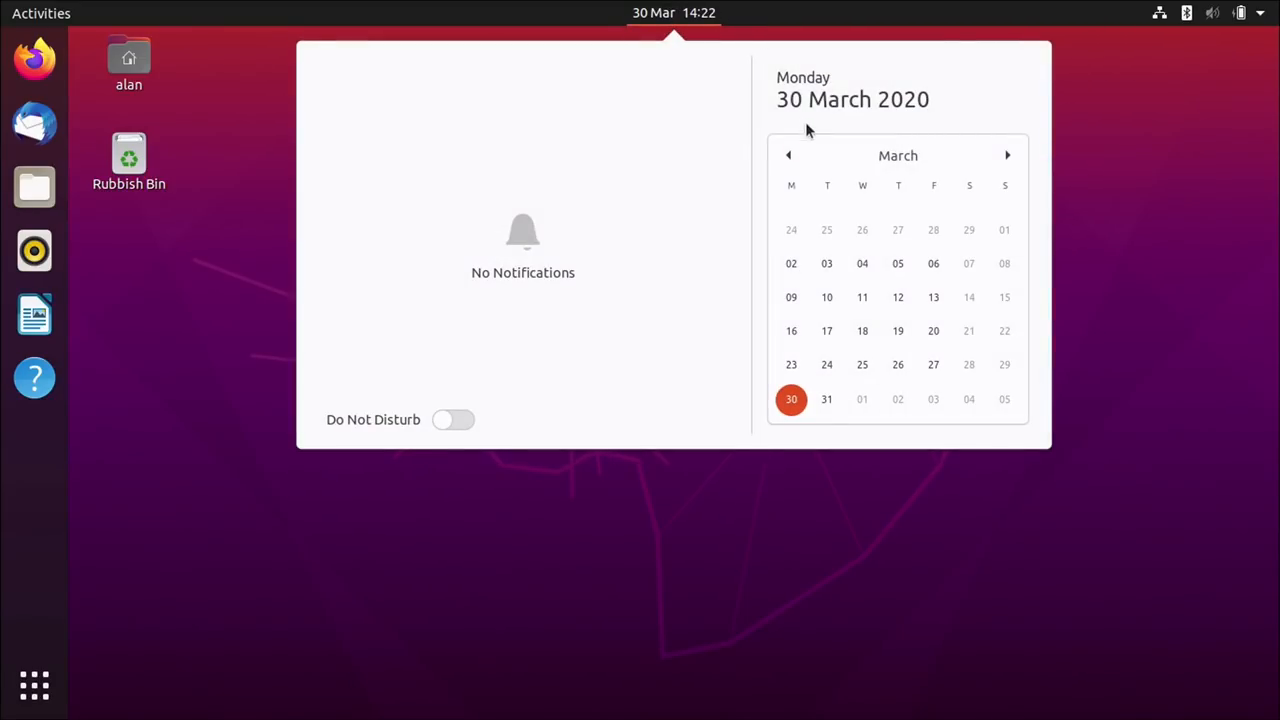
{"action": "left_click", "coordinate": [1007, 155]}
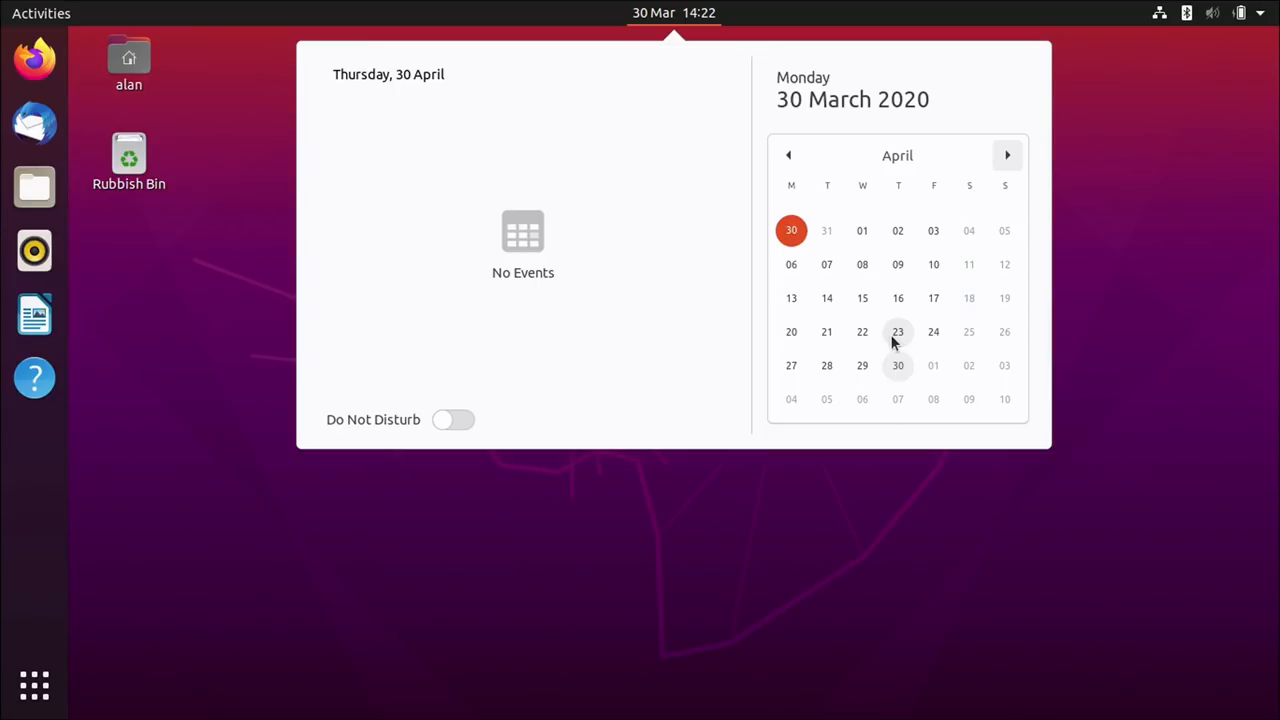
{"action": "left_click", "coordinate": [740, 557]}
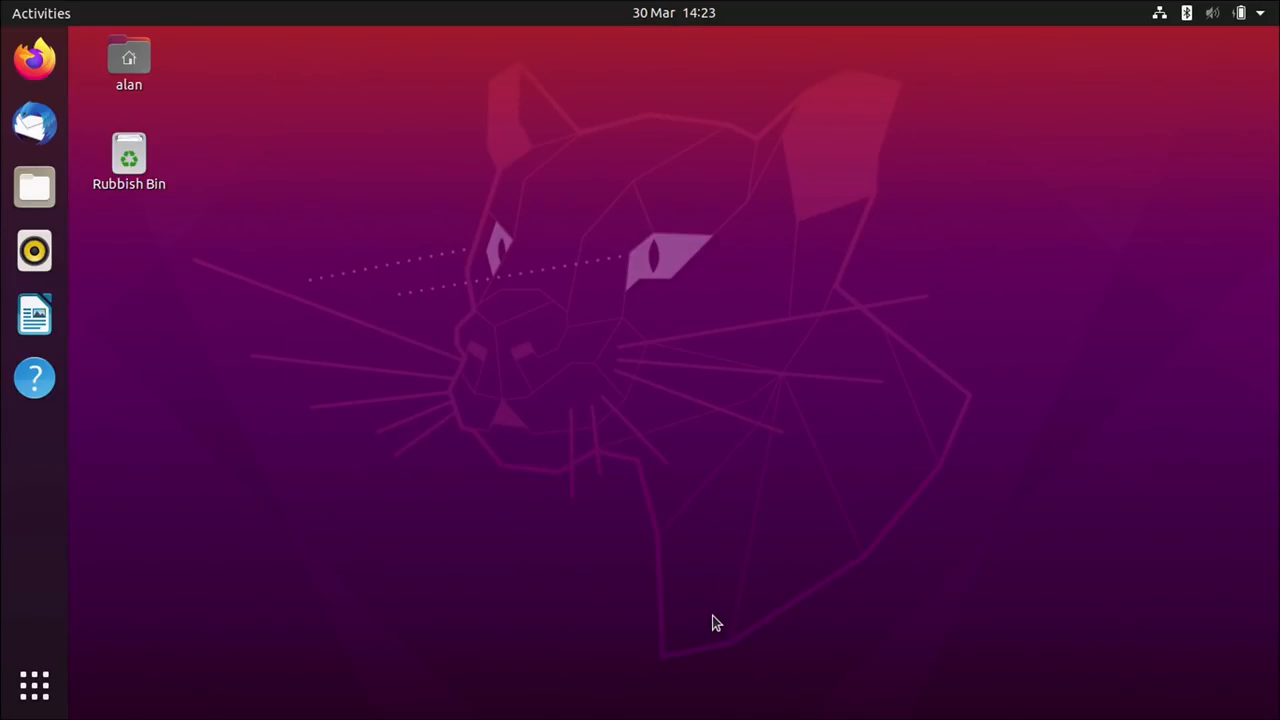